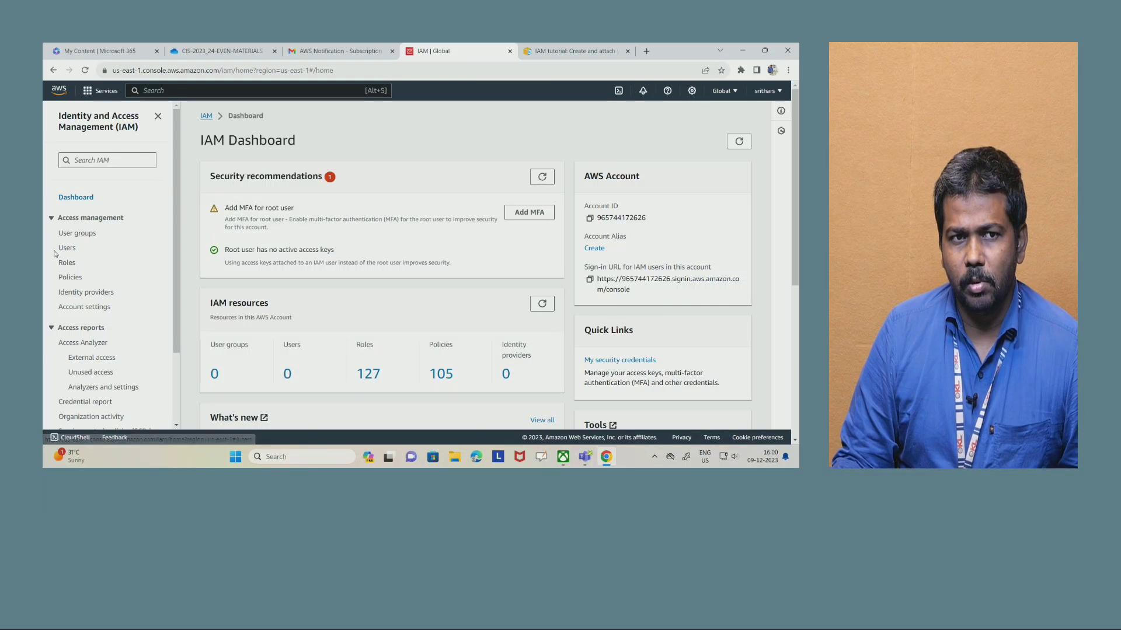
- Start creating a new IAM user from the Users page and enter the person's user name
{"action": "left_click_drag", "start_coordinate": [56, 250], "coordinate": [86, 279]}
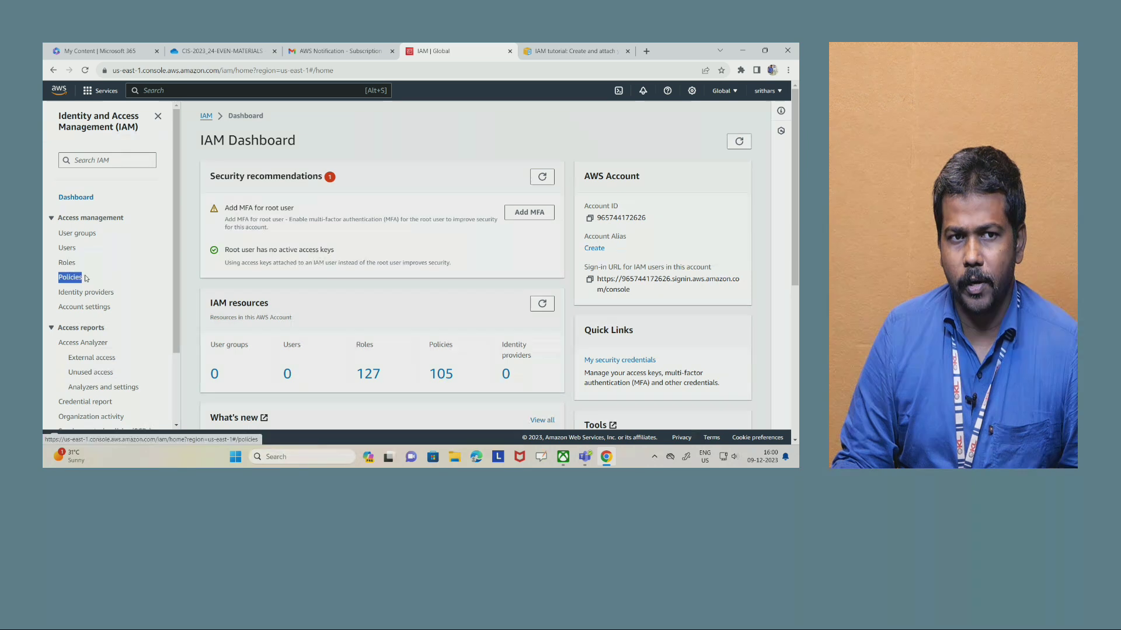
{"action": "left_click", "coordinate": [67, 251]}
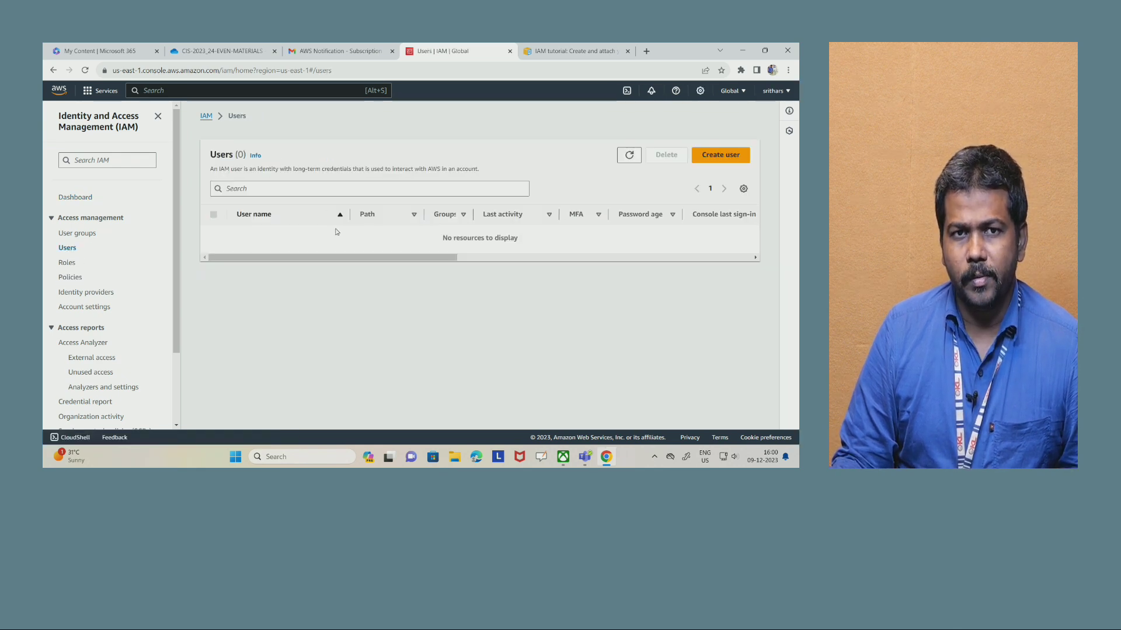
{"action": "left_click", "coordinate": [726, 155]}
{"action": "left_click", "coordinate": [301, 226]}
{"action": "type", "text": "srithar"}
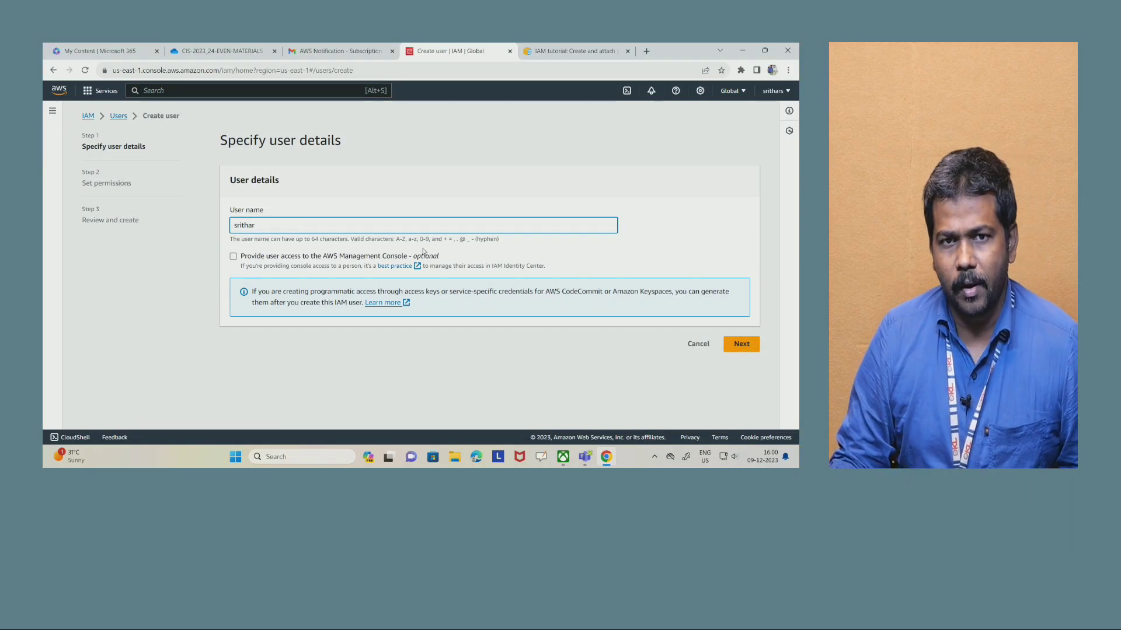
- Provide the user with AWS Management Console access and choose to create an IAM user as the user type
{"action": "left_click", "coordinate": [233, 256]}
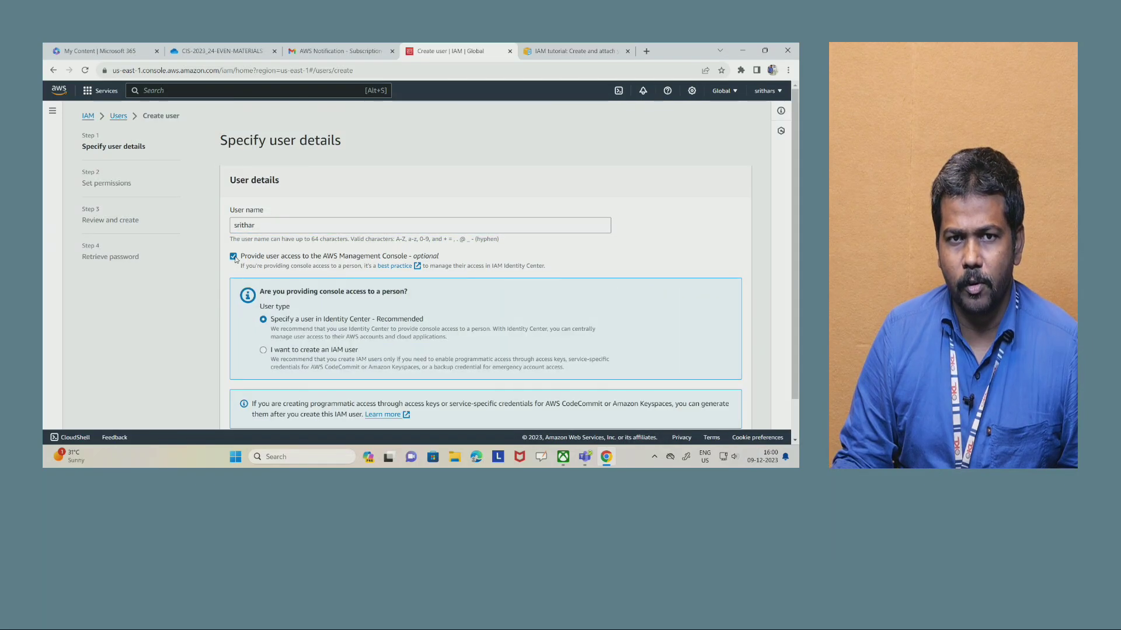
{"action": "scroll", "coordinate": [389, 331], "scroll_direction": "down", "scroll_amount": 1}
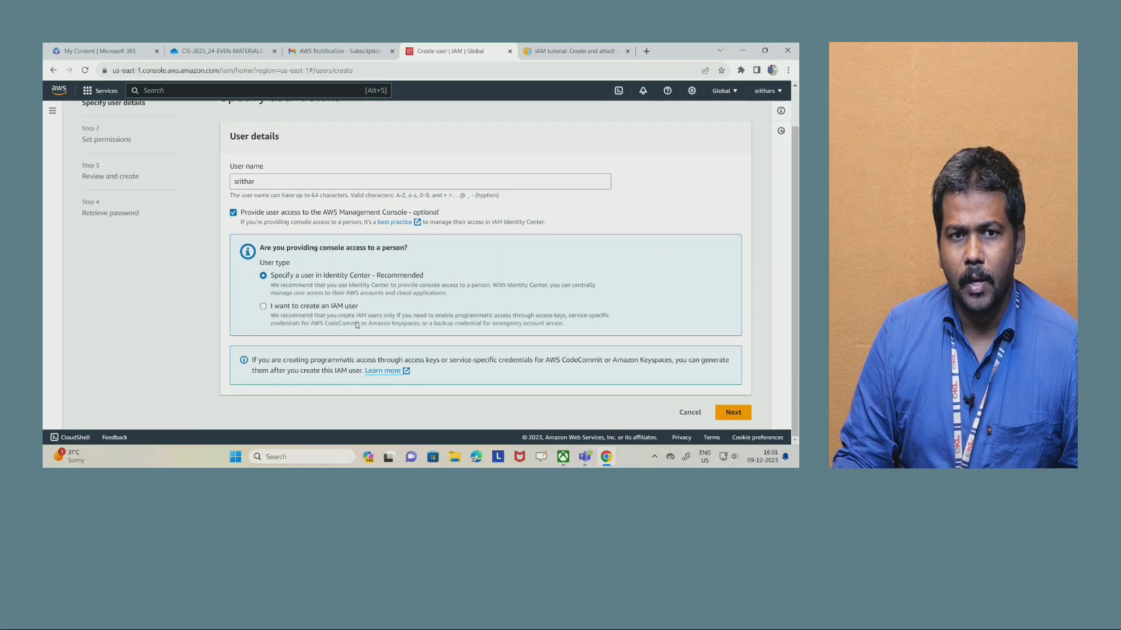
{"action": "left_click", "coordinate": [263, 307]}
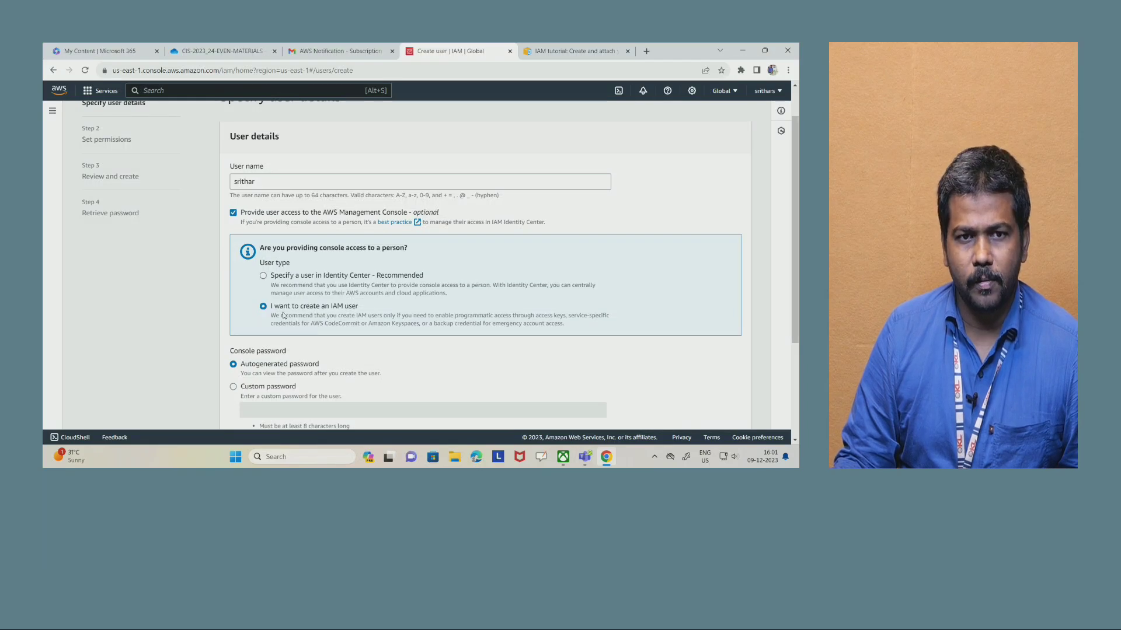
- Choose a custom console password for the user and enter the password
{"action": "scroll", "coordinate": [283, 315], "scroll_direction": "down", "scroll_amount": 2}
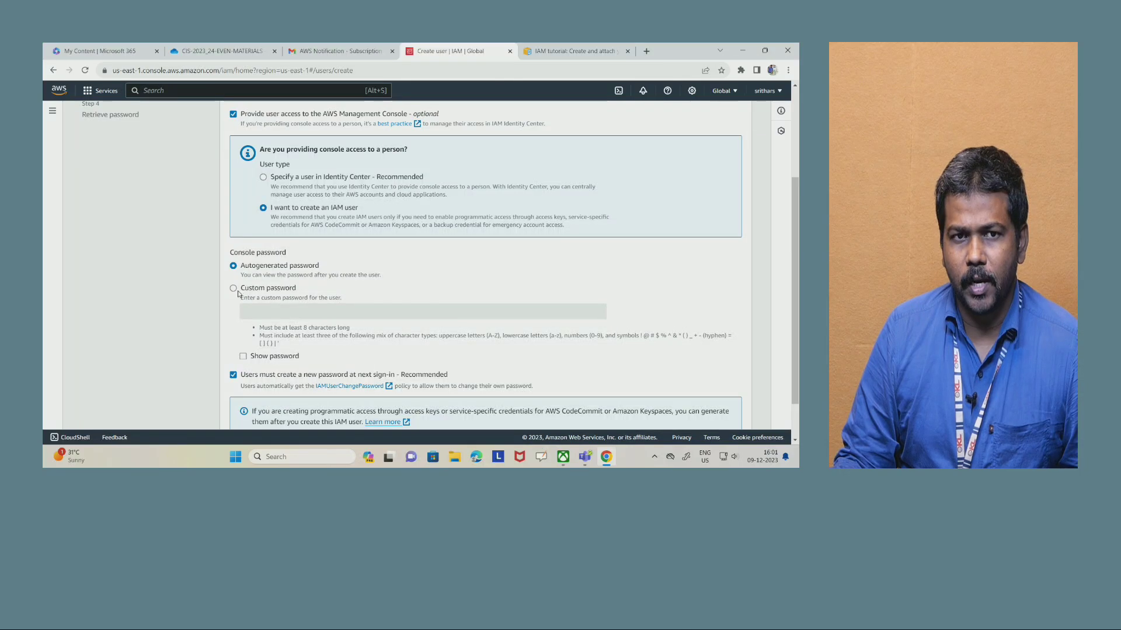
{"action": "left_click", "coordinate": [234, 290]}
{"action": "left_click", "coordinate": [287, 309]}
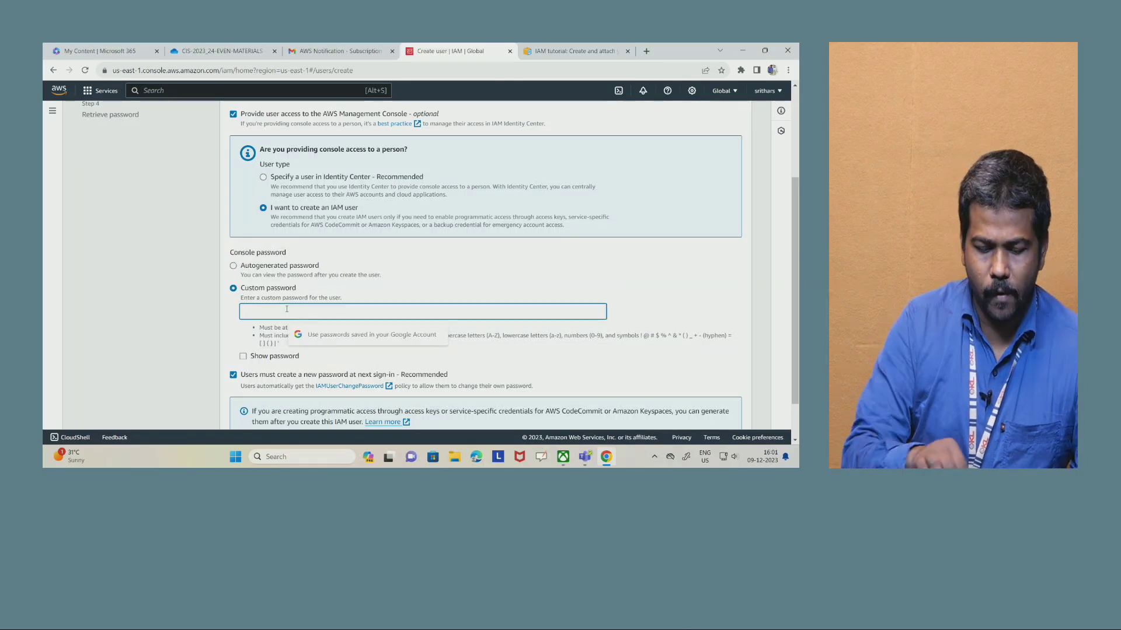
{"action": "type", "text": "•••••"}
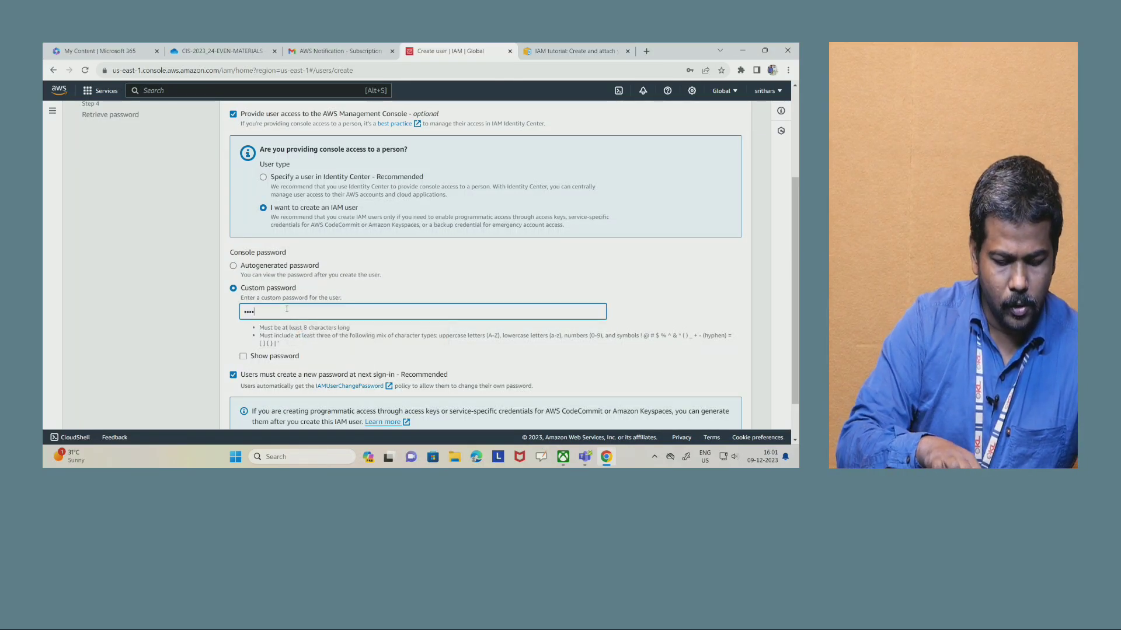
{"action": "type", "text": "••••••"}
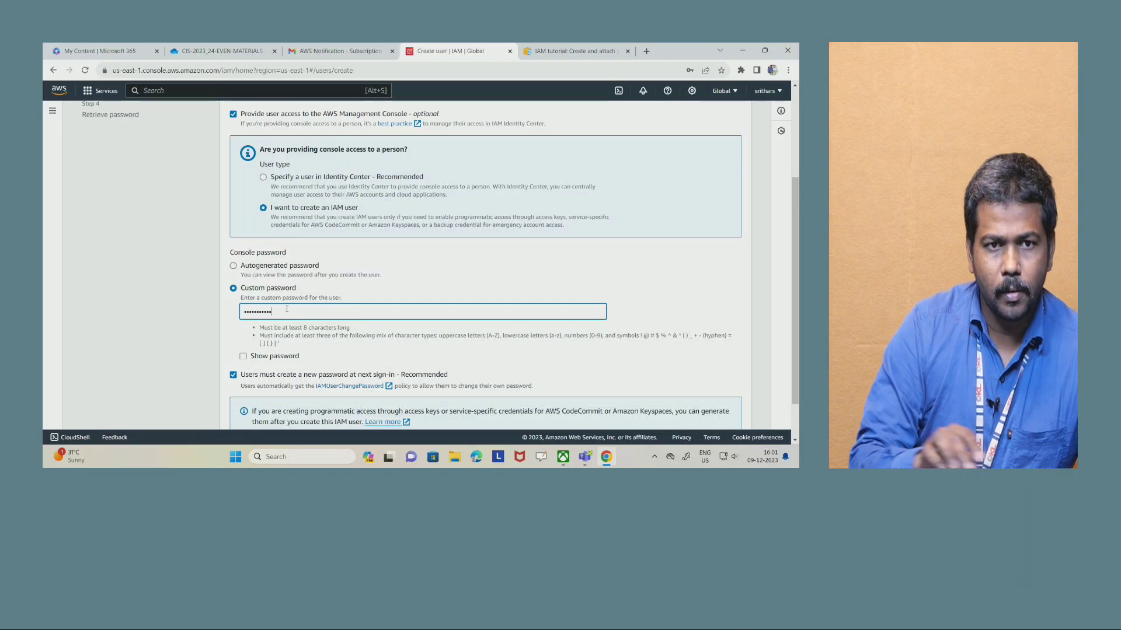
{"action": "key", "text": "ctrl+a"}
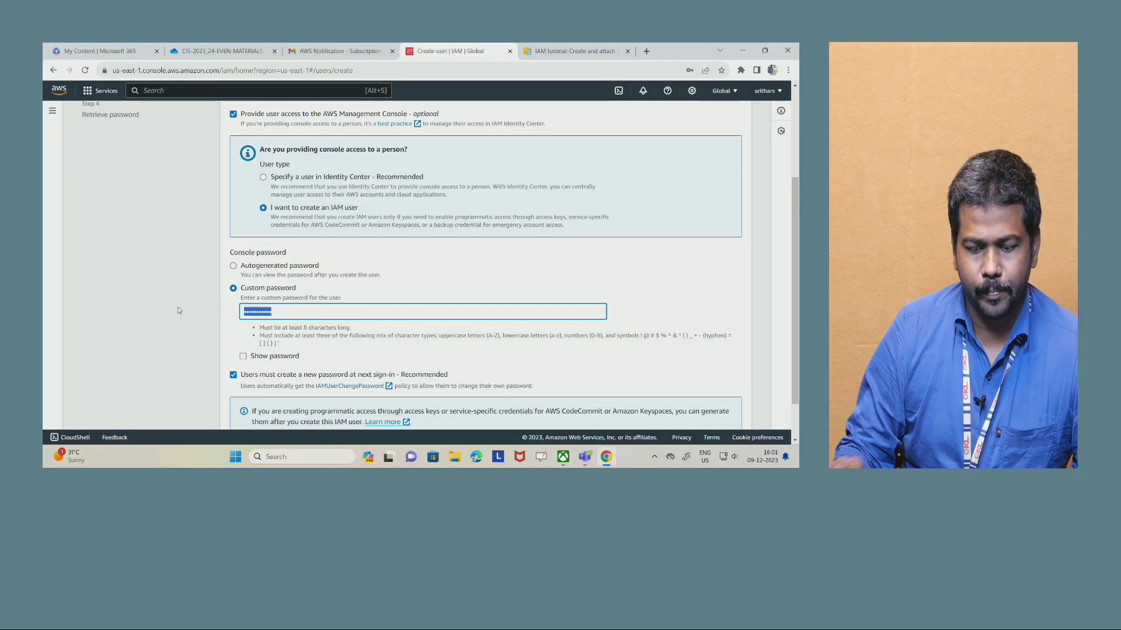
{"action": "key", "text": "BackSpace"}
{"action": "type", "text": "••••"}
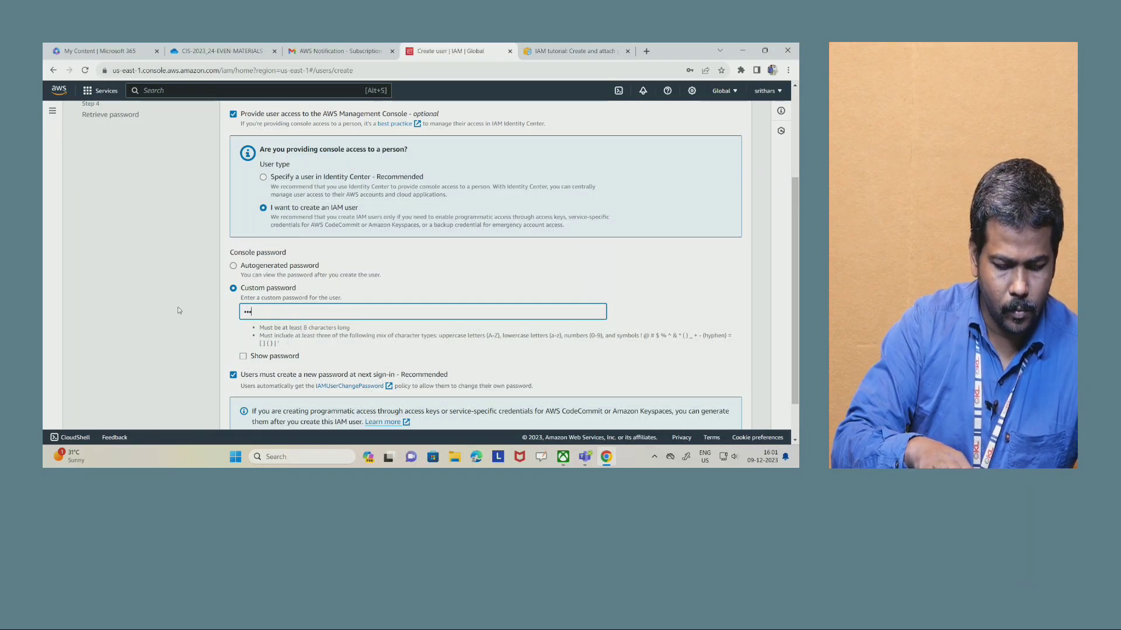
{"action": "type", "text": "•••••••"}
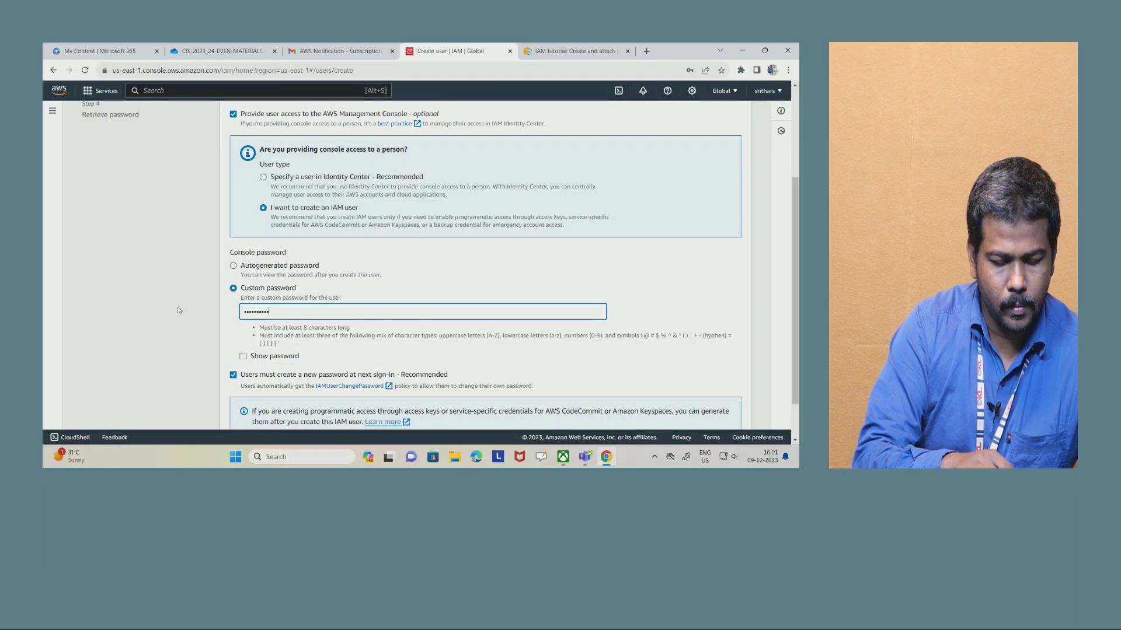
- Remove the requirement to create a new password at next sign-in and continue to the permissions stage
{"action": "scroll", "coordinate": [246, 310], "scroll_direction": "down", "scroll_amount": 2}
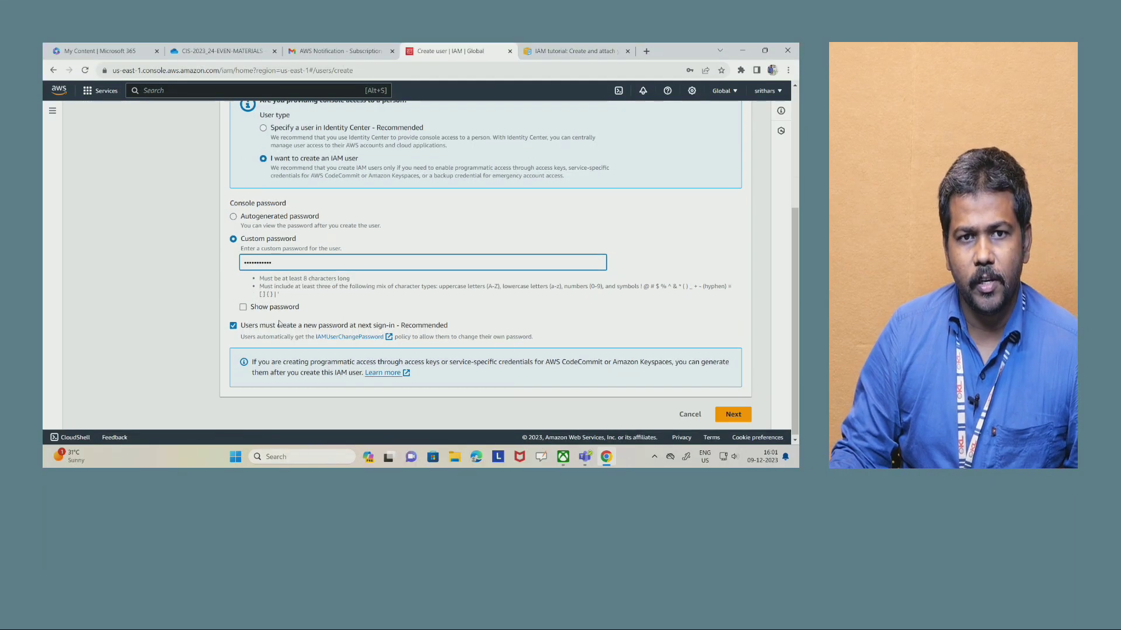
{"action": "left_click", "coordinate": [234, 326]}
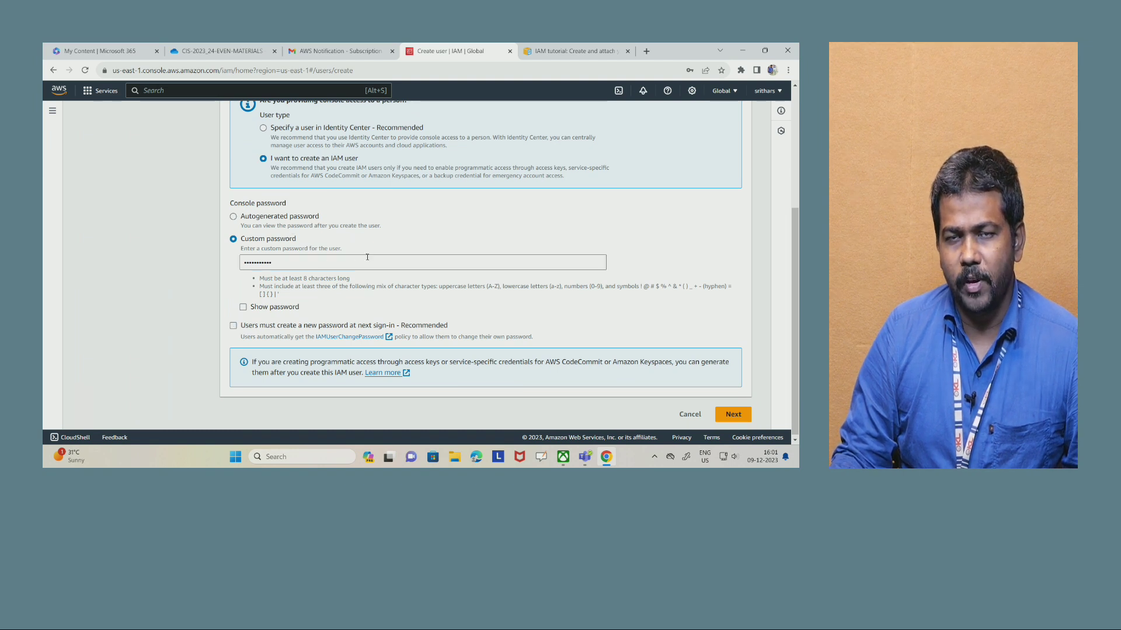
{"action": "scroll", "coordinate": [367, 256], "scroll_direction": "up", "scroll_amount": 6}
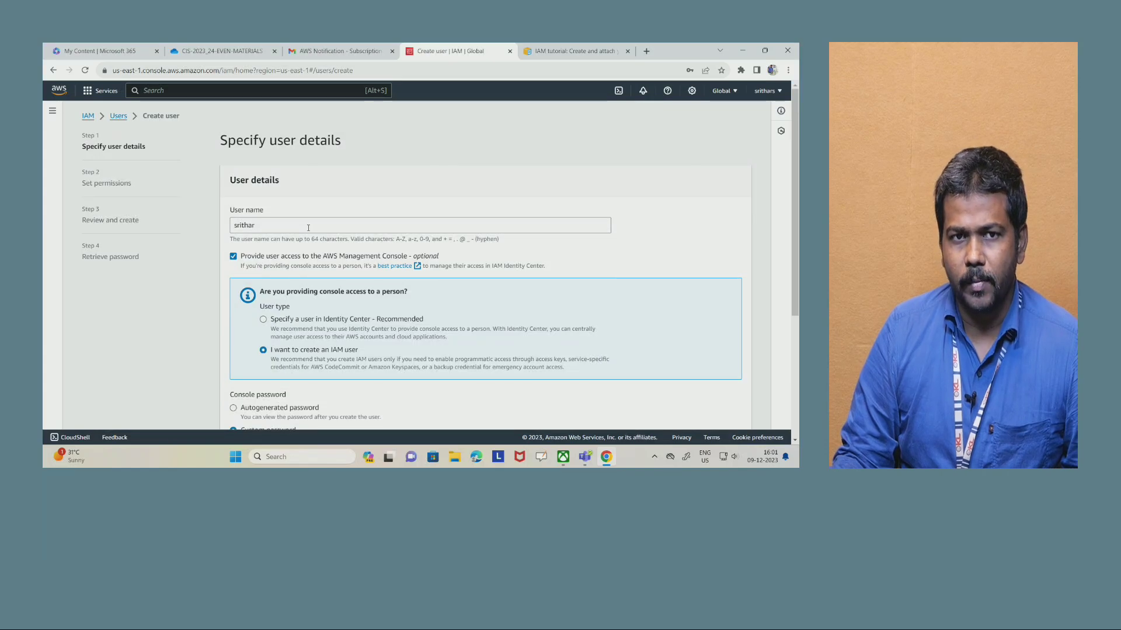
{"action": "scroll", "coordinate": [315, 236], "scroll_direction": "down", "scroll_amount": 3}
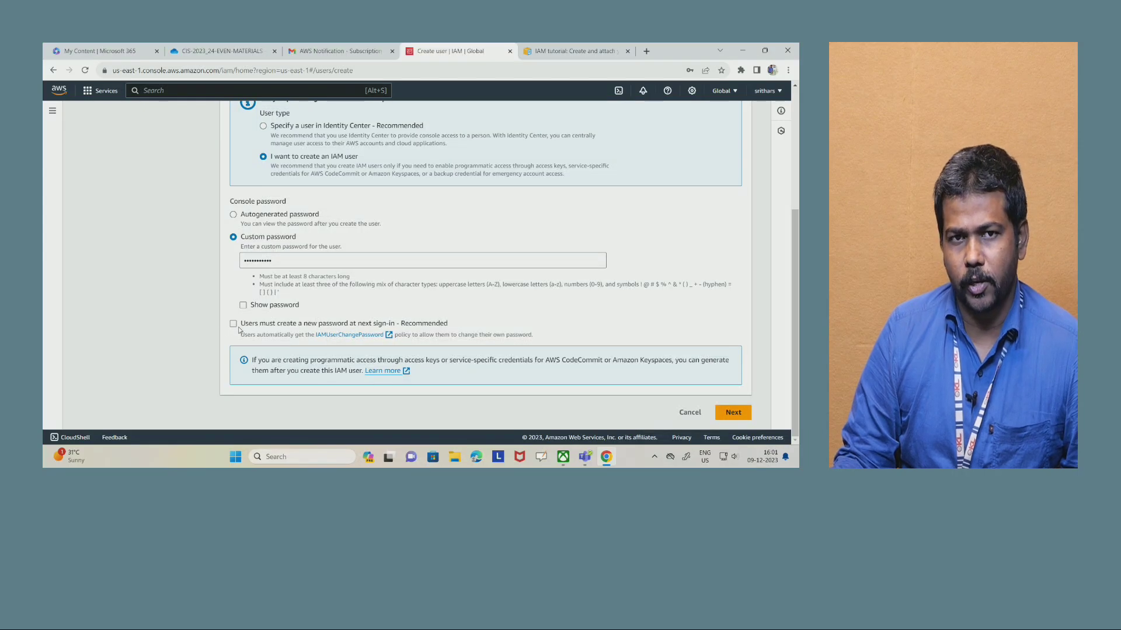
{"action": "scroll", "coordinate": [637, 334], "scroll_direction": "up", "scroll_amount": 3}
{"action": "scroll", "coordinate": [637, 334], "scroll_direction": "down", "scroll_amount": 3}
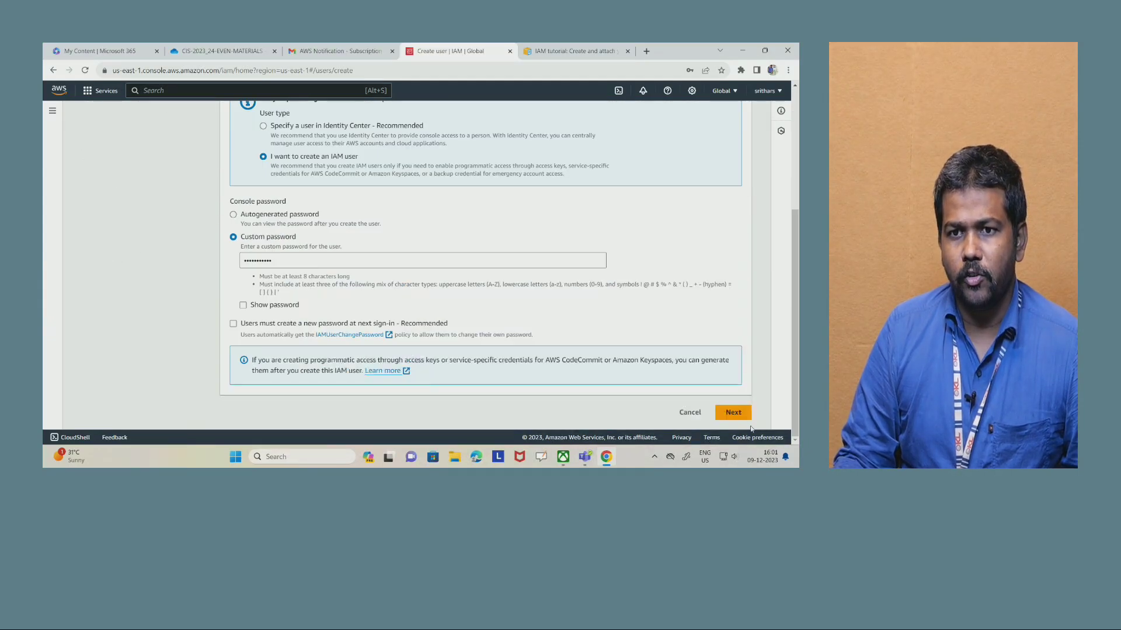
{"action": "left_click", "coordinate": [733, 412]}
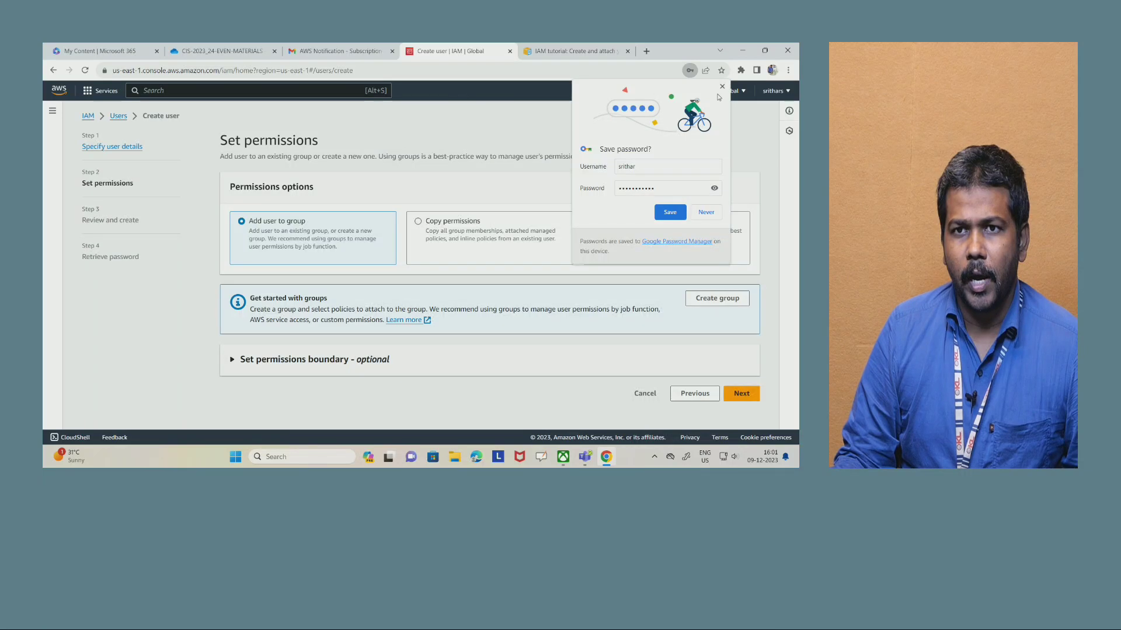
{"action": "left_click", "coordinate": [670, 212]}
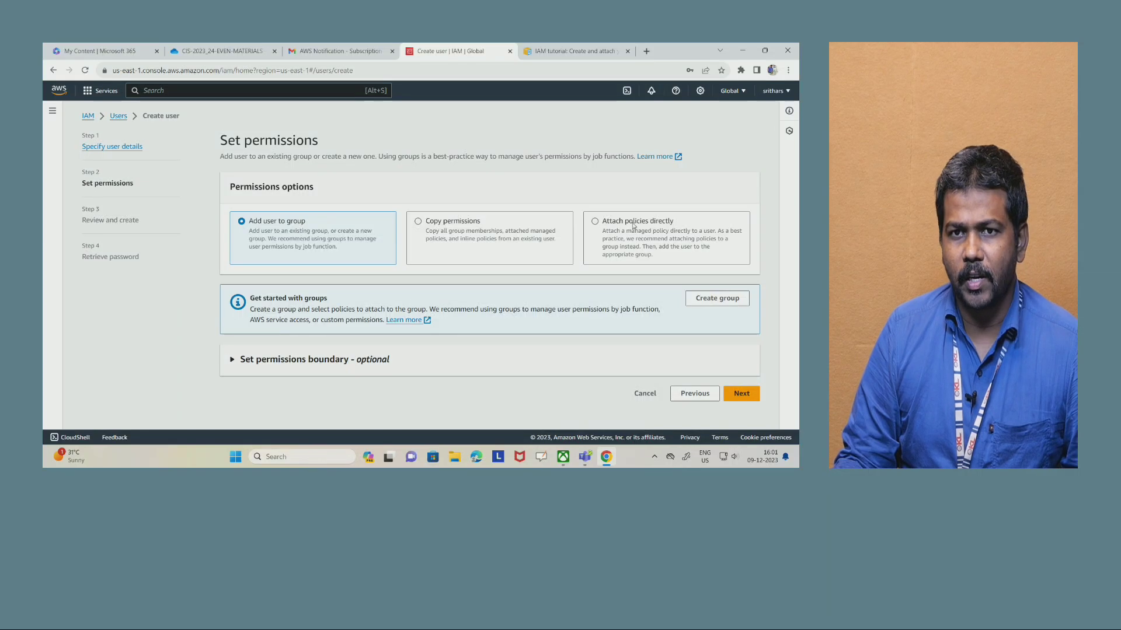
- Choose to attach policies directly, search for "s3read" and select the AmazonS3ReadOnlyAccess policy
{"action": "left_click", "coordinate": [595, 222]}
{"action": "scroll", "coordinate": [332, 344], "scroll_direction": "down", "scroll_amount": 2}
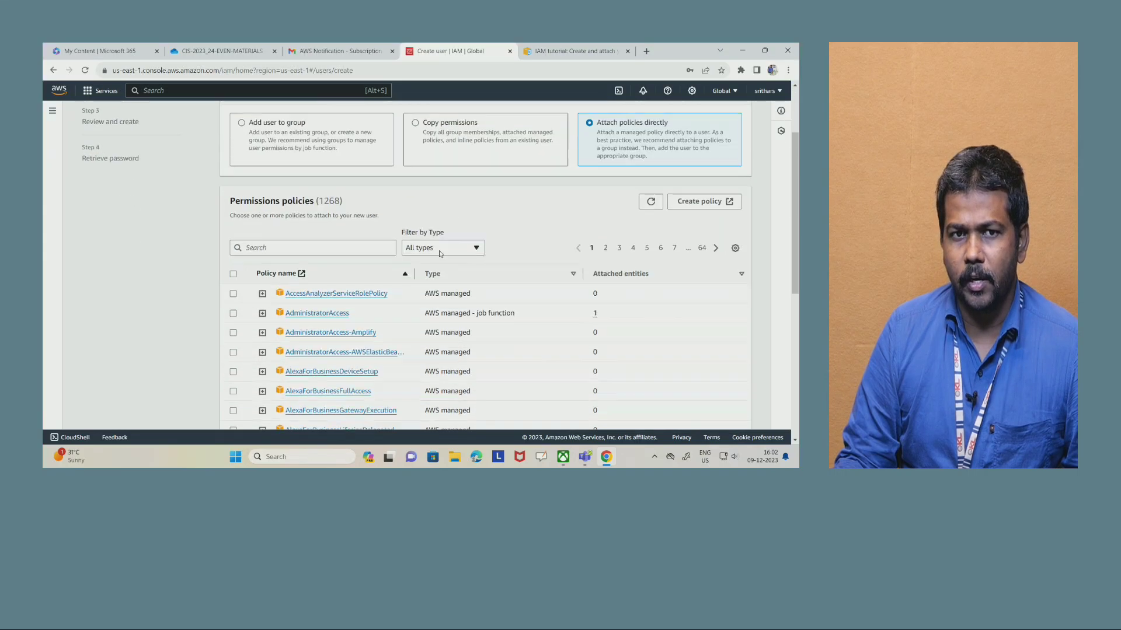
{"action": "left_click", "coordinate": [295, 247]}
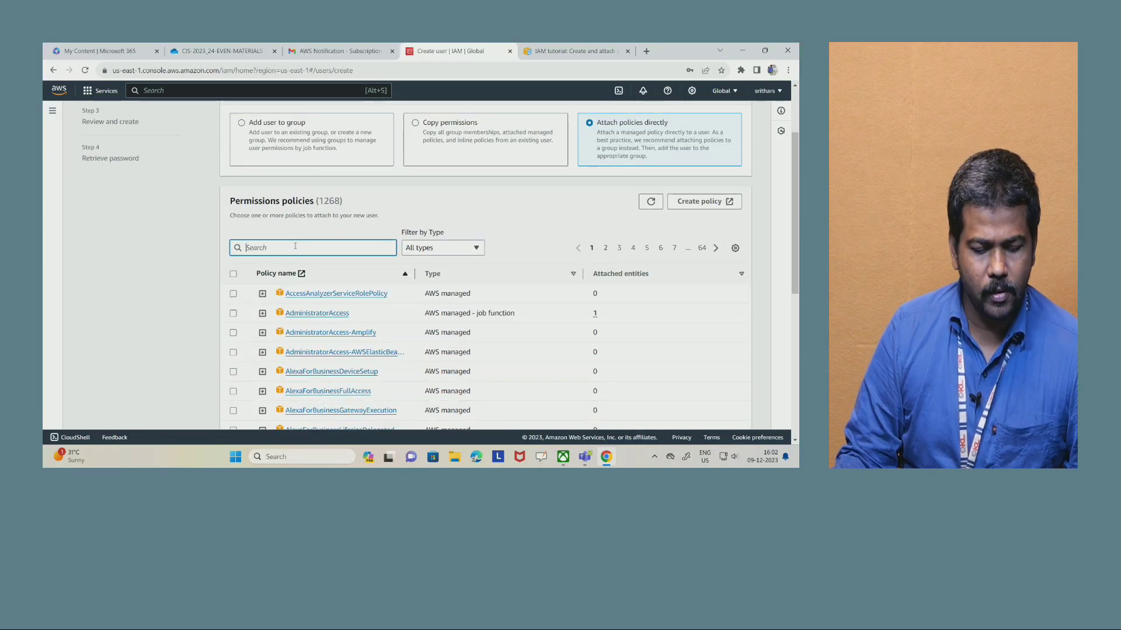
{"action": "type", "text": "s3"}
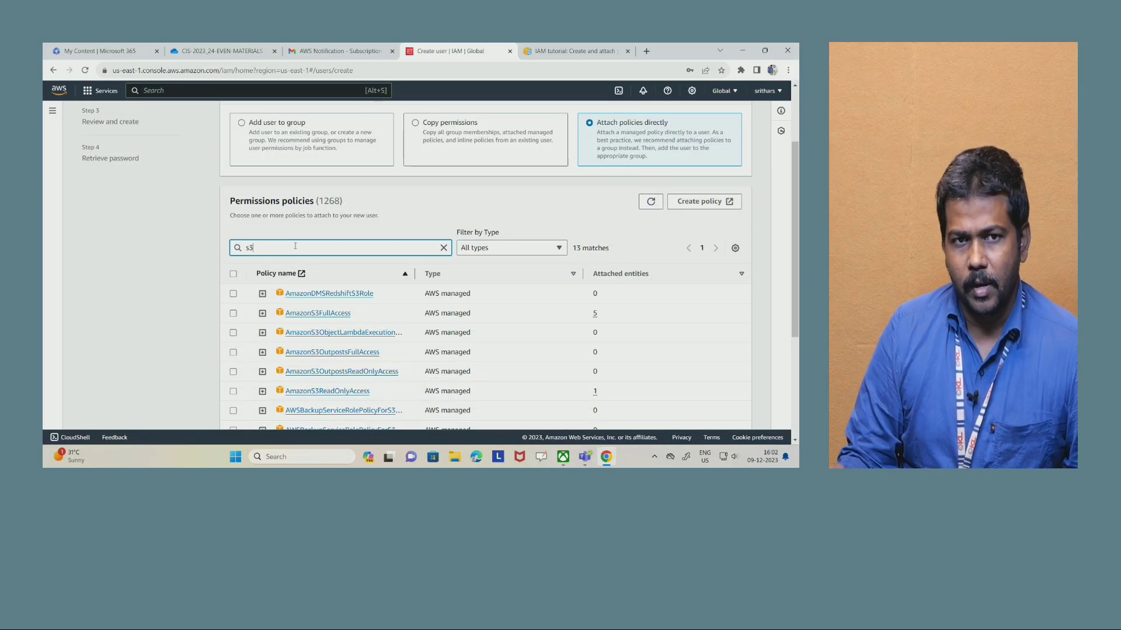
{"action": "type", "text": "read"}
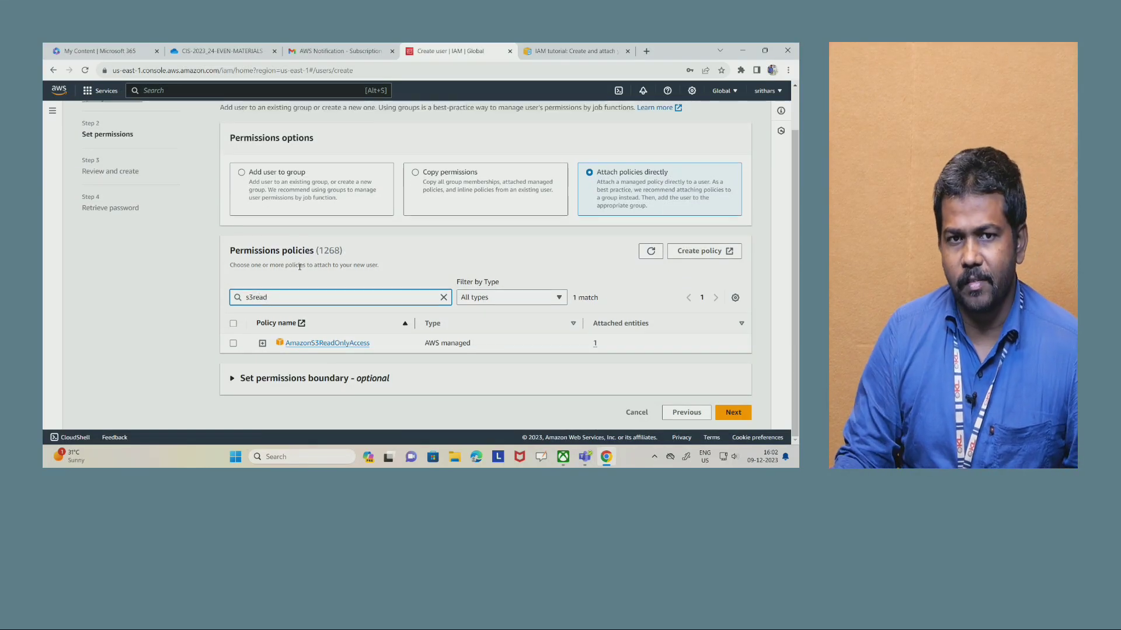
{"action": "left_click", "coordinate": [233, 344]}
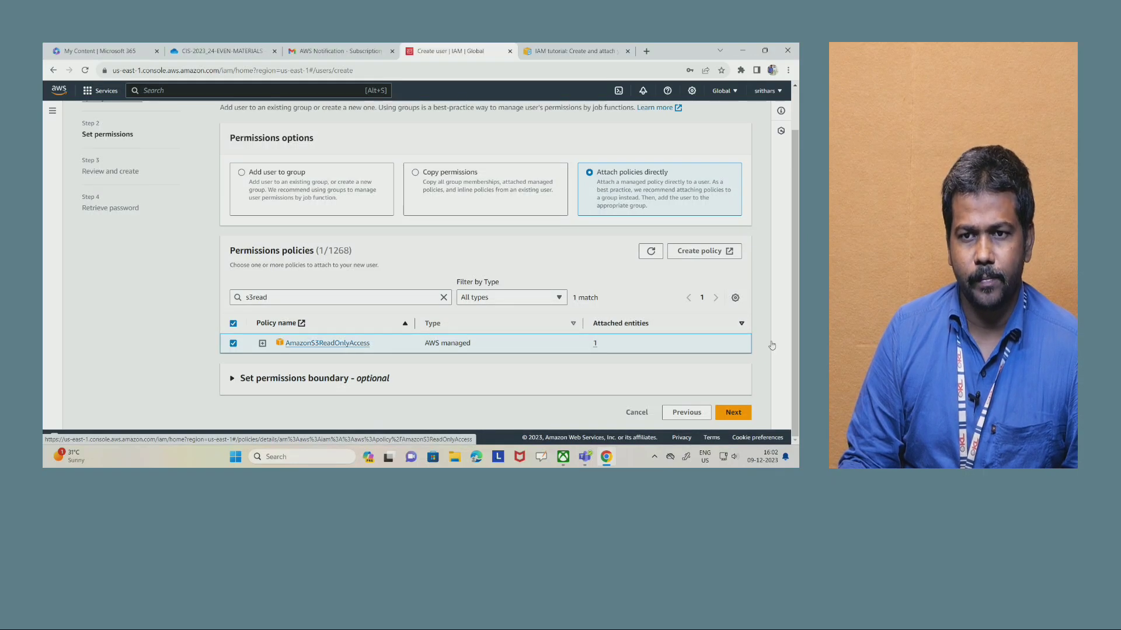
- Review and create the user, then download the console sign-in details as a .csv file
{"action": "left_click", "coordinate": [733, 413]}
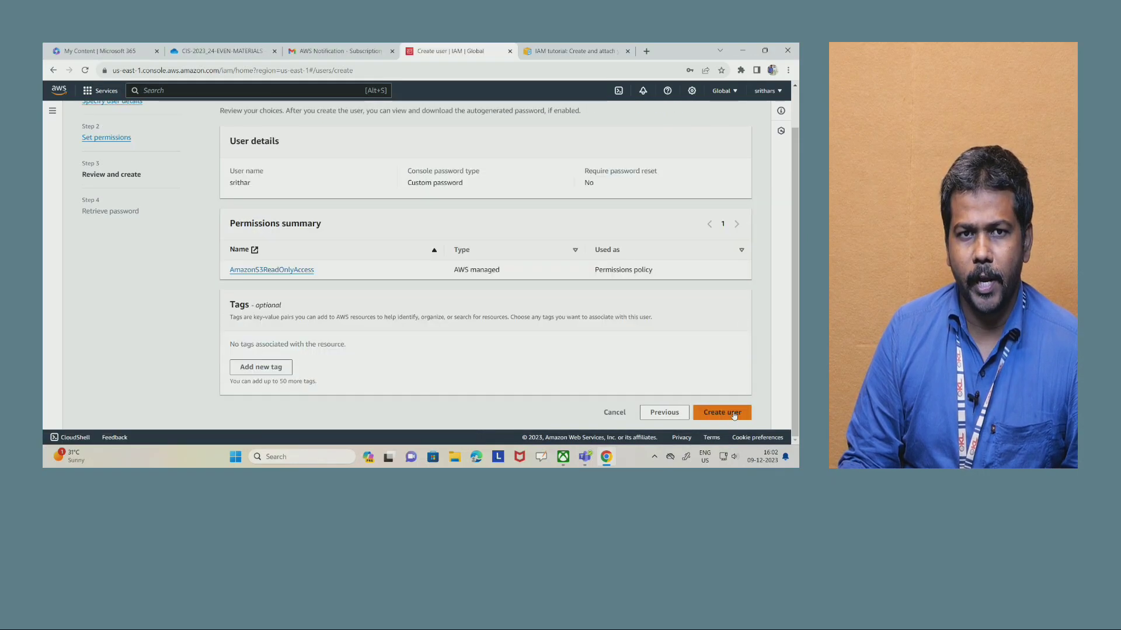
{"action": "left_click", "coordinate": [737, 413]}
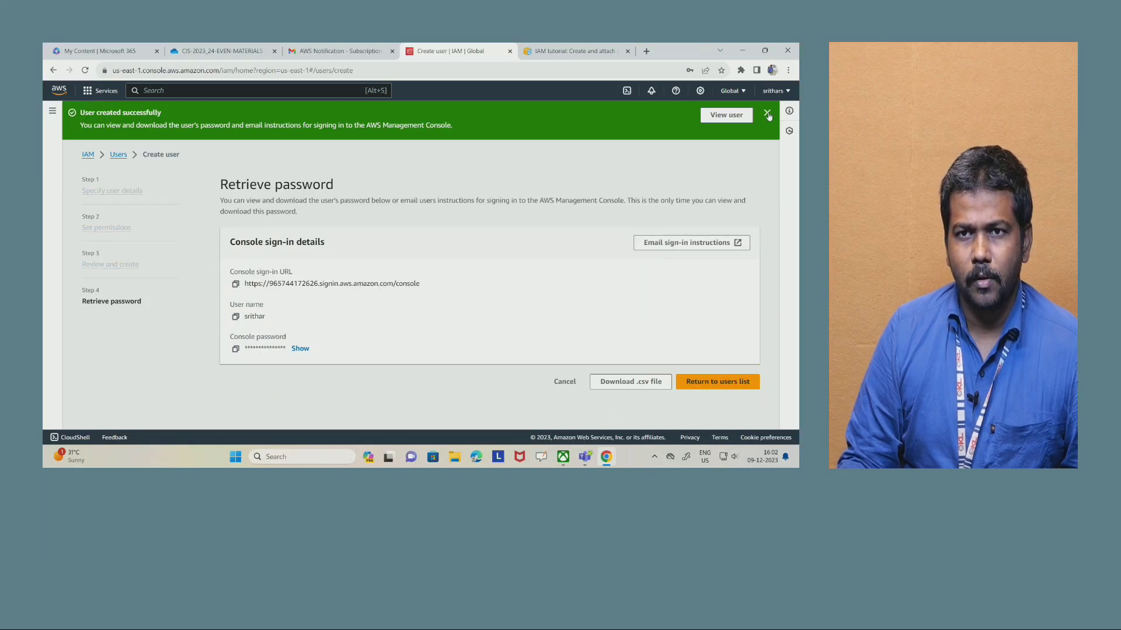
{"action": "left_click", "coordinate": [766, 114]}
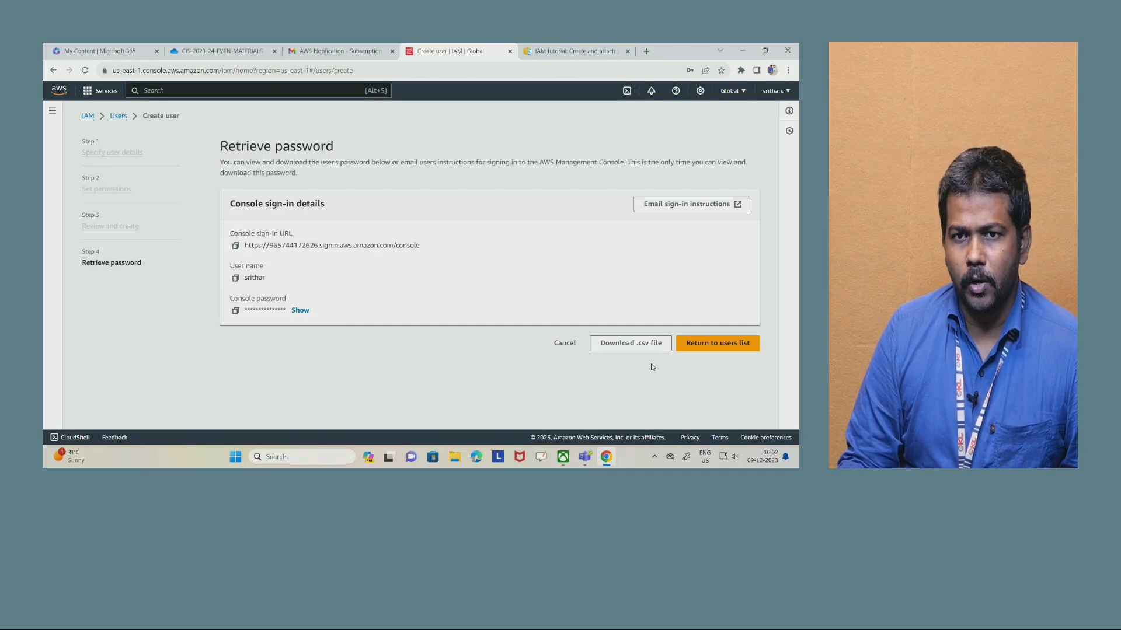
{"action": "left_click", "coordinate": [635, 344]}
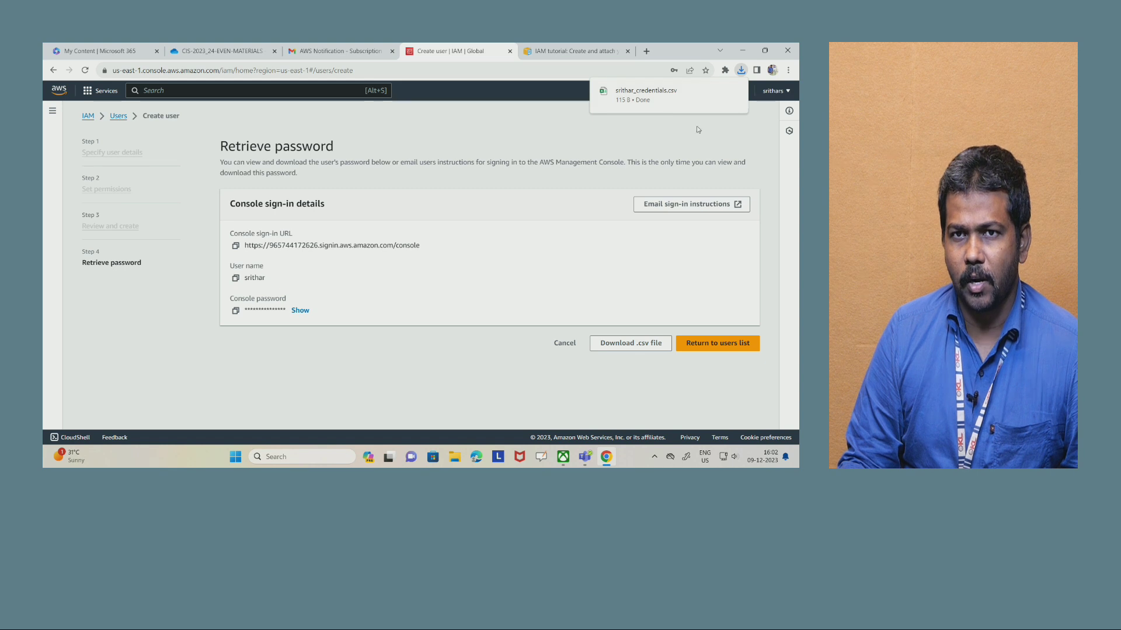
- Copy the AWS account ID and paste it into a new Notepad document
{"action": "left_click", "coordinate": [776, 91]}
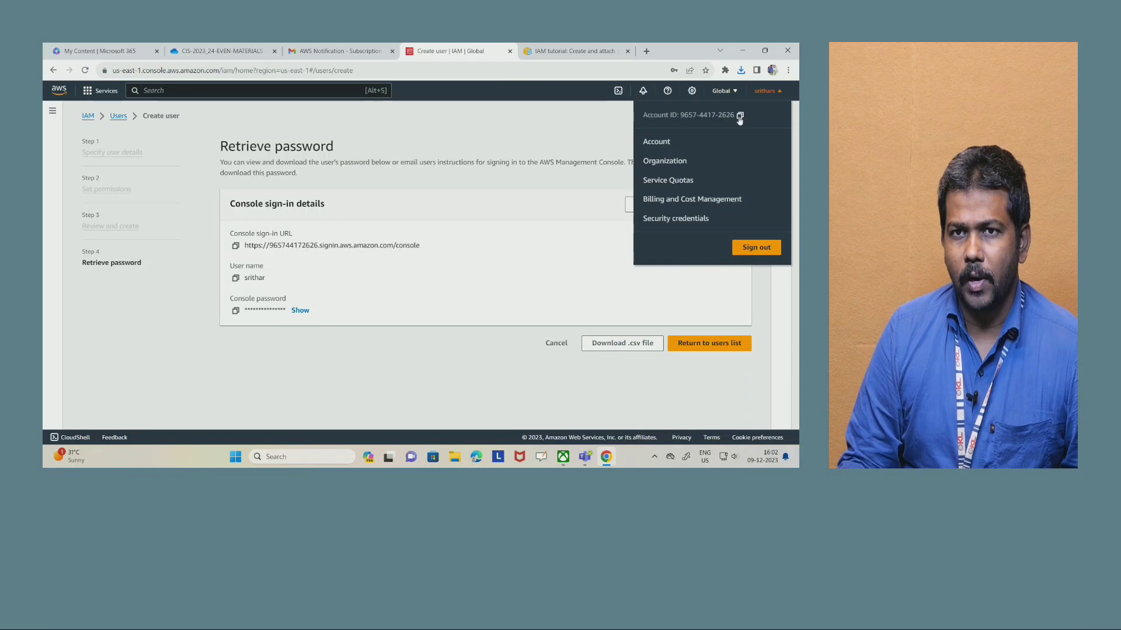
{"action": "left_click", "coordinate": [304, 463]}
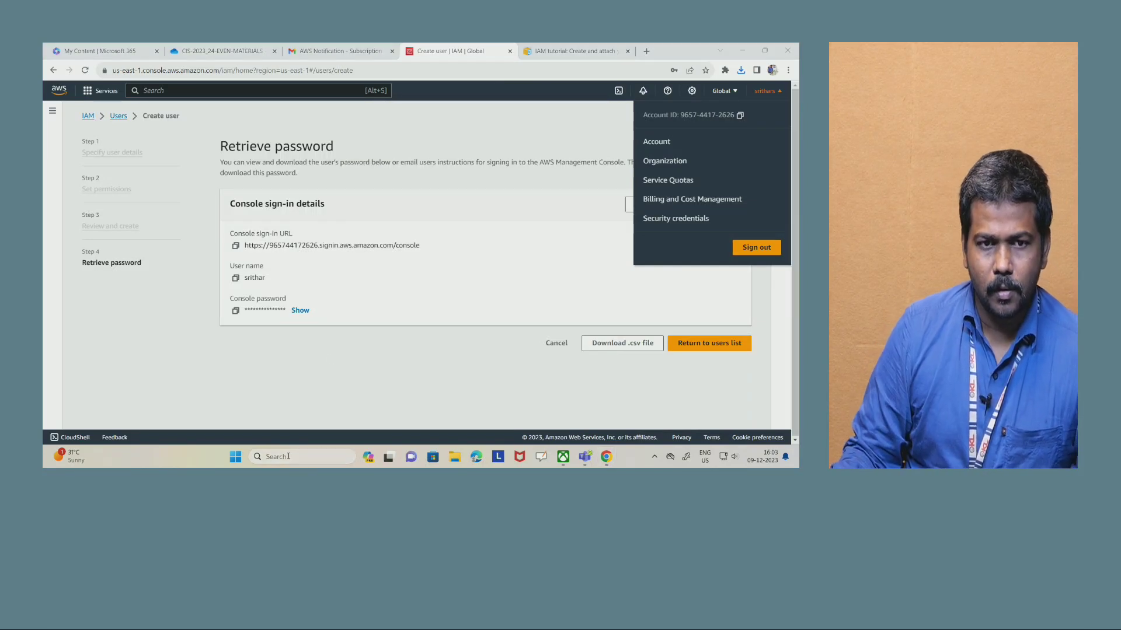
{"action": "left_click", "coordinate": [289, 456]}
{"action": "type", "text": "note"}
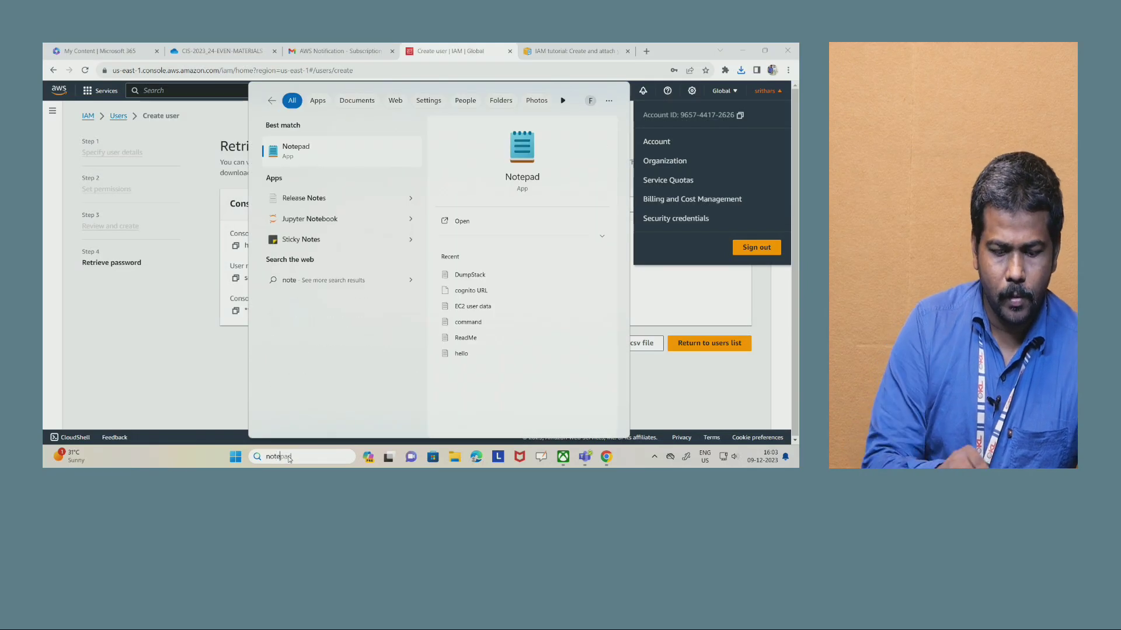
{"action": "type", "text": "pad"}
{"action": "key", "text": "Return"}
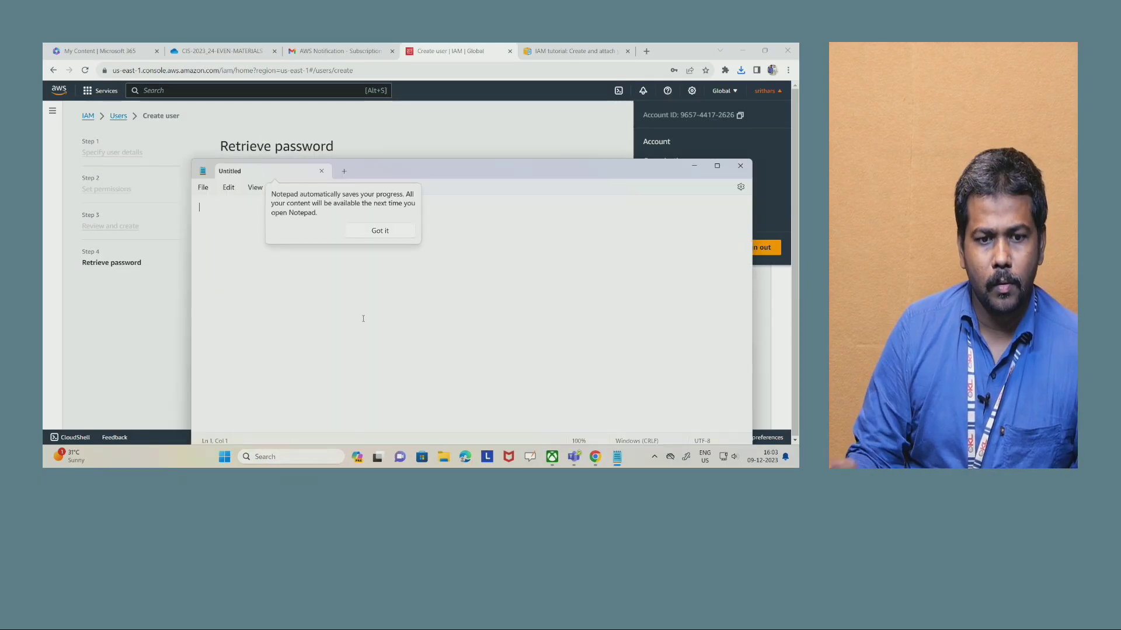
{"action": "key", "text": "ctrl+v"}
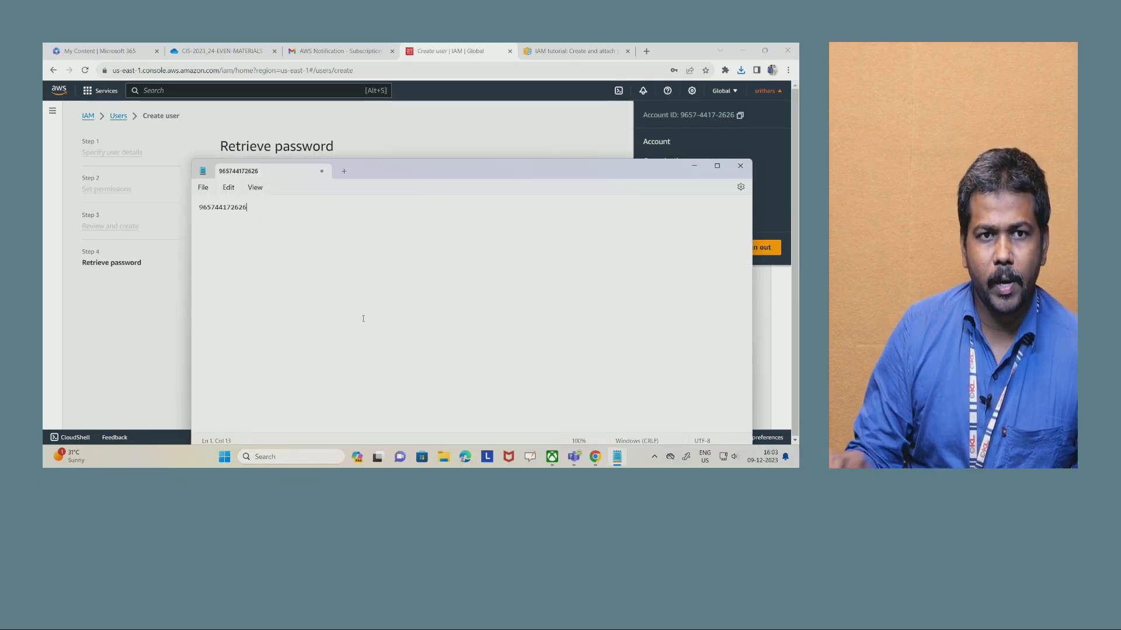
- Return to the AWS console in the browser and sign out of the current account
{"action": "left_click", "coordinate": [501, 128]}
{"action": "left_click", "coordinate": [765, 91]}
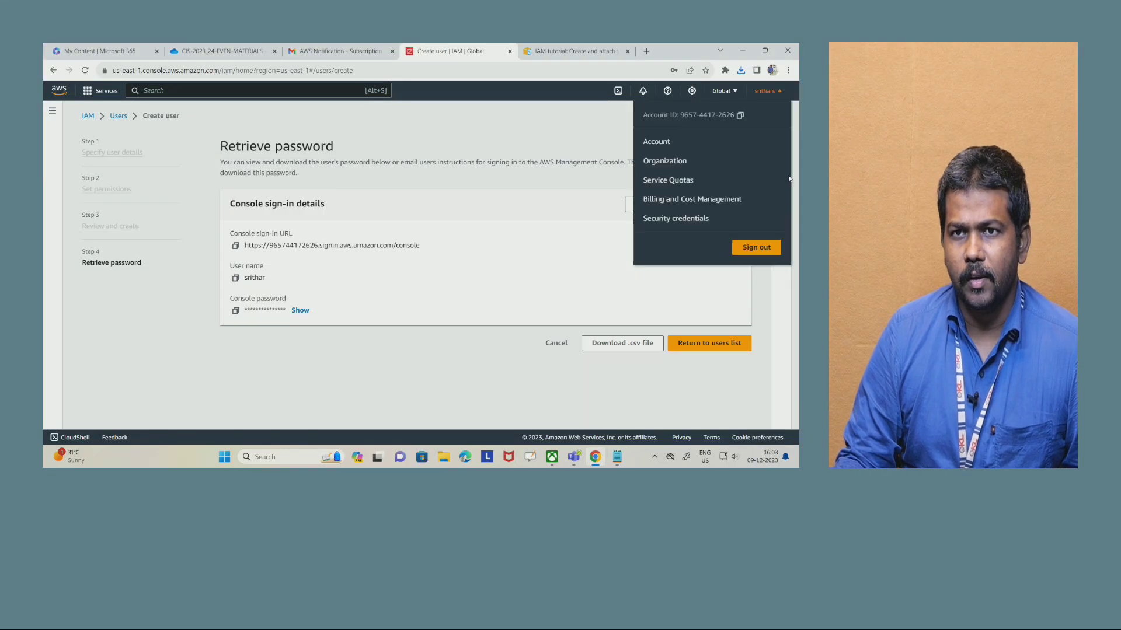
{"action": "left_click", "coordinate": [762, 250]}
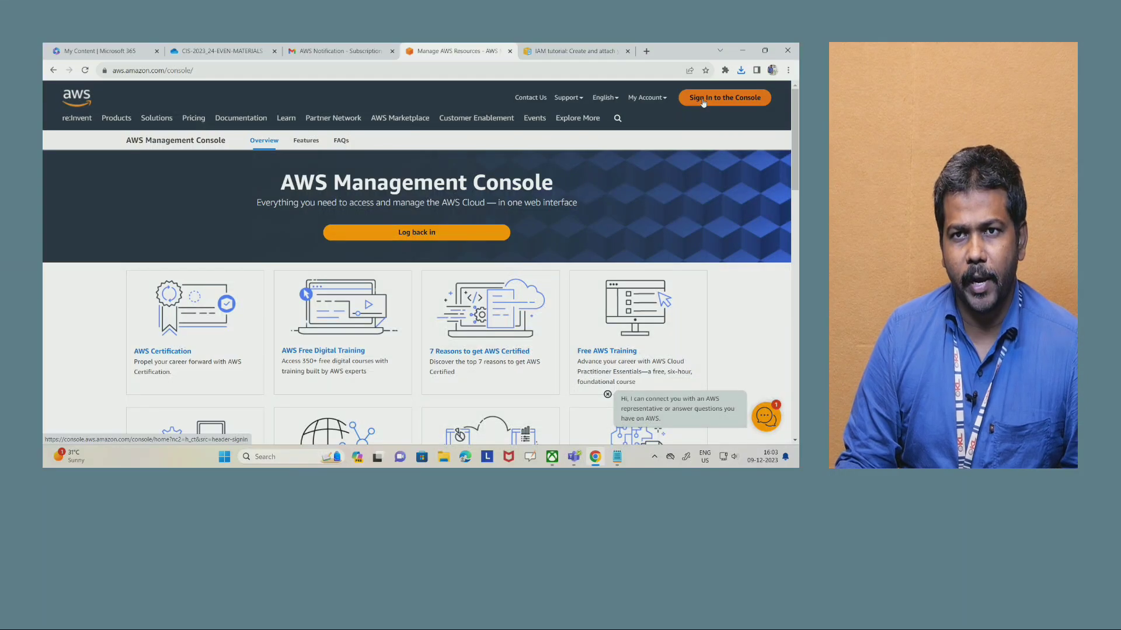
- Switch to Notepad, copy the saved account ID and return to the browser
{"action": "left_click", "coordinate": [617, 456]}
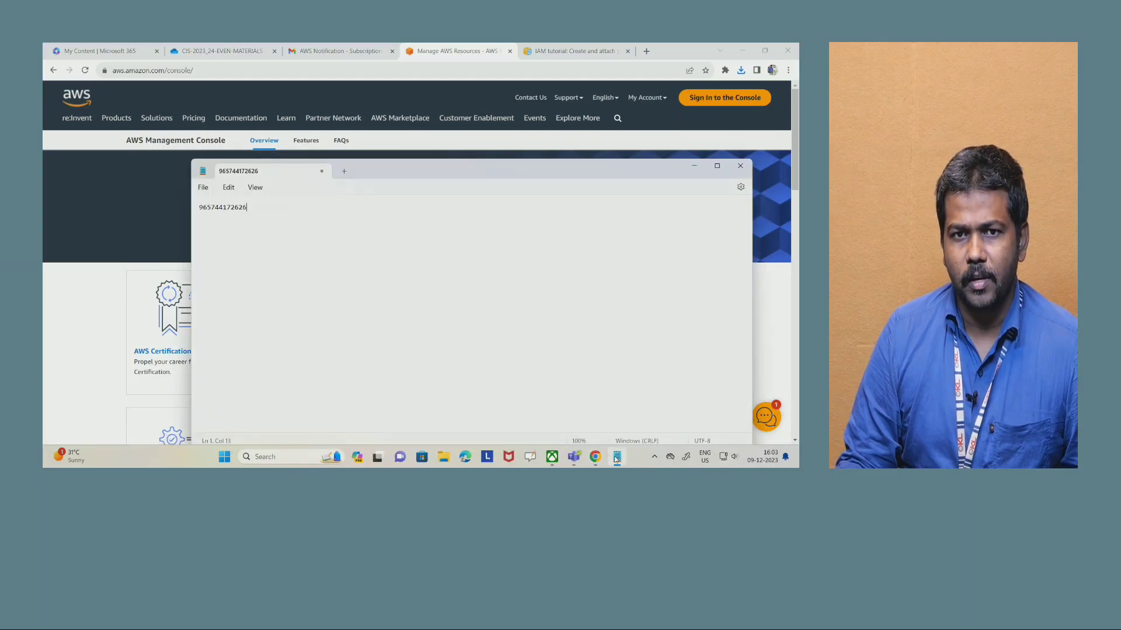
{"action": "key", "text": "ctrl+a"}
{"action": "key", "text": "ctrl+c"}
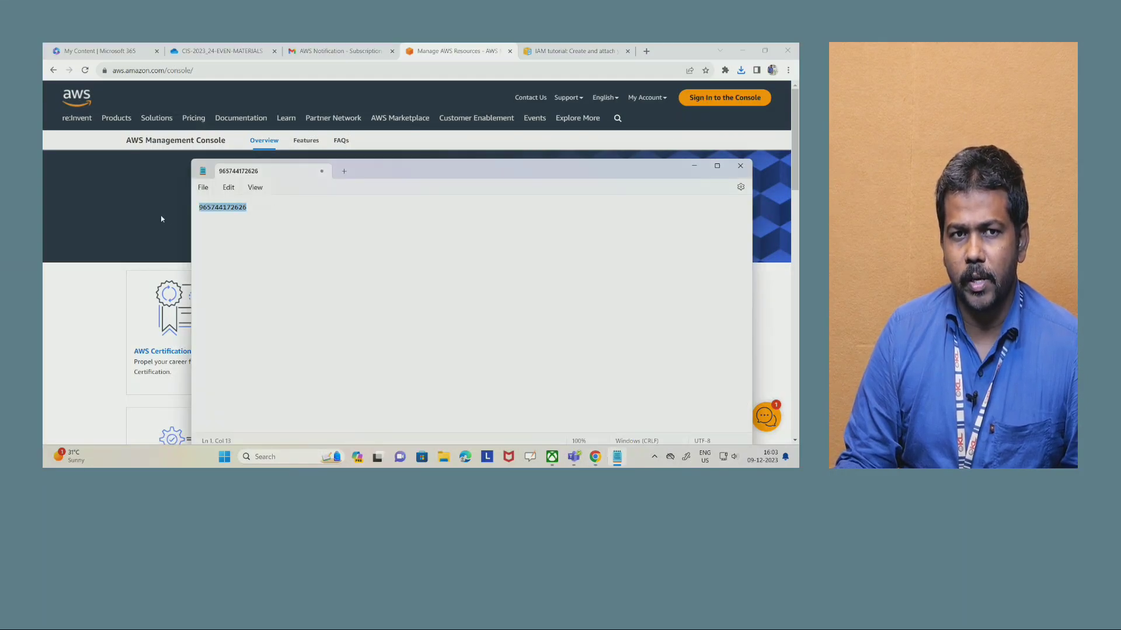
{"action": "left_click", "coordinate": [122, 271]}
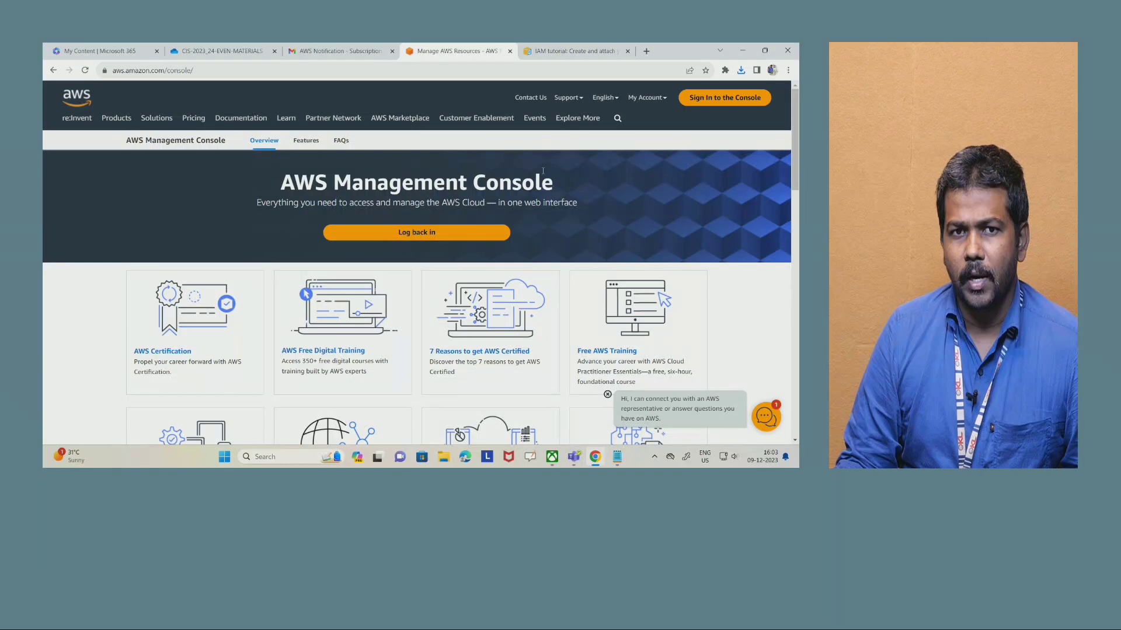
- Open the console sign-in page, choose IAM user, paste the copied account ID and continue to the credentials form
{"action": "left_click", "coordinate": [730, 100]}
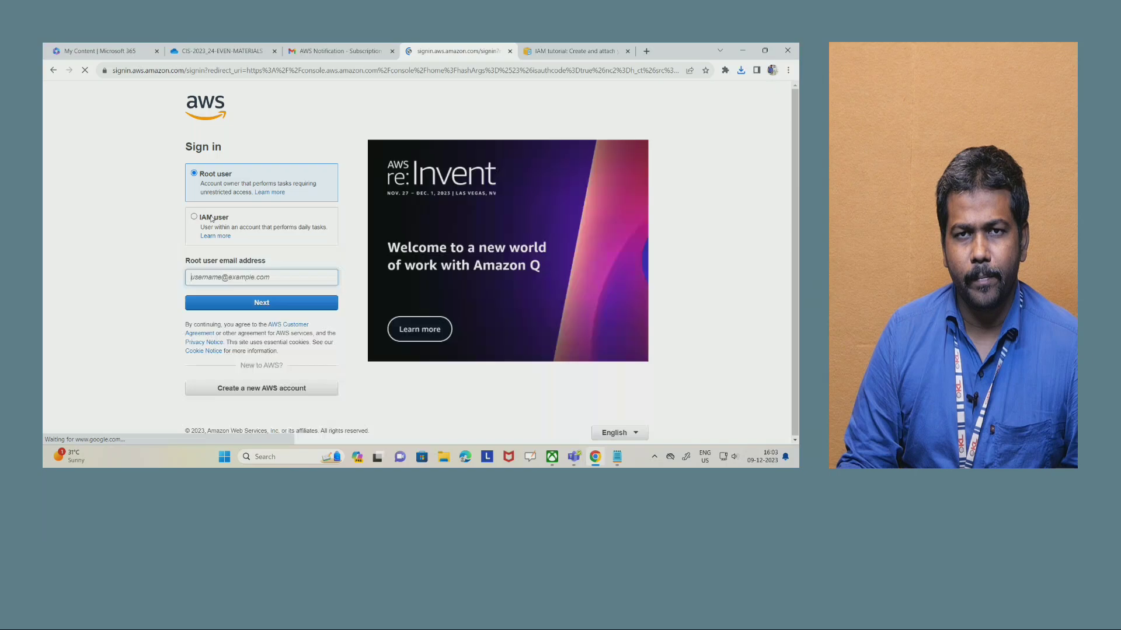
{"action": "left_click", "coordinate": [194, 218]}
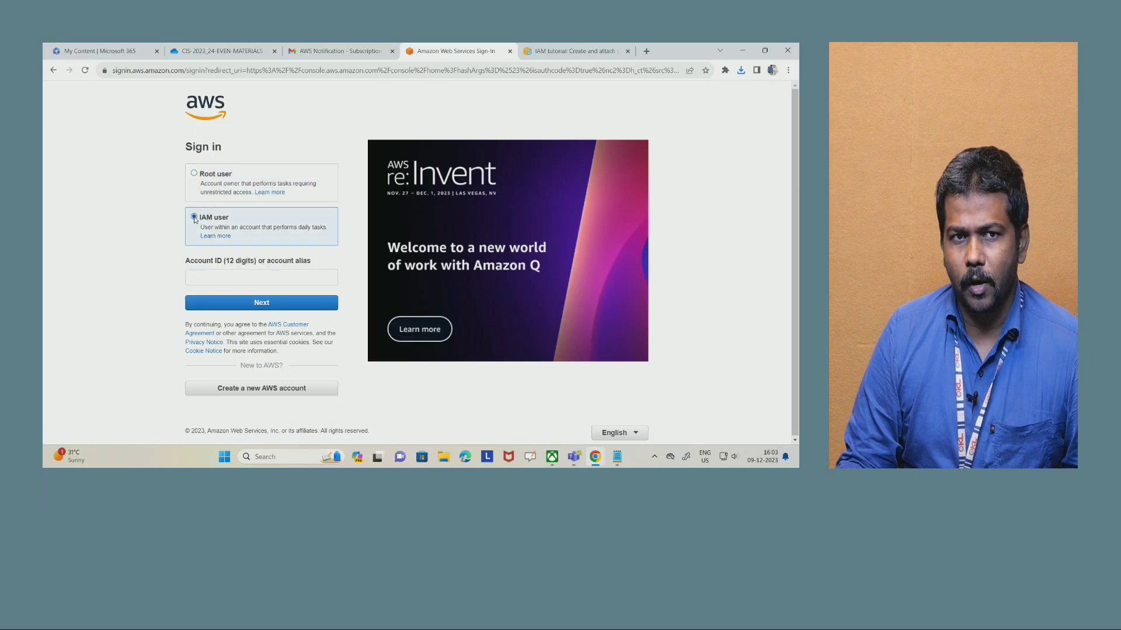
{"action": "left_click", "coordinate": [227, 275]}
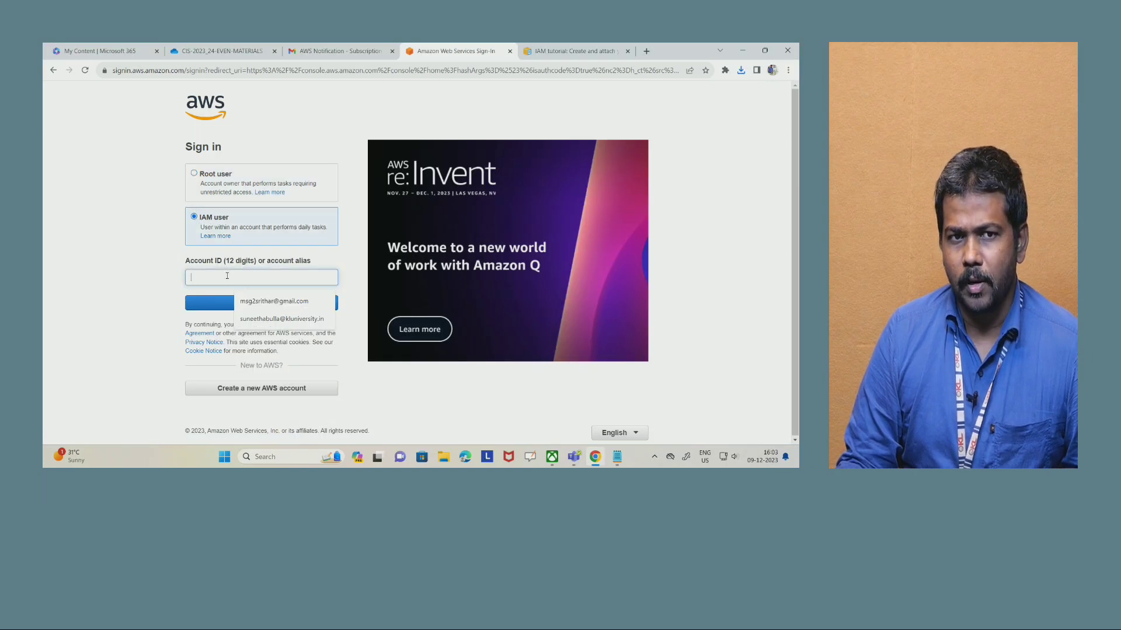
{"action": "left_click", "coordinate": [616, 456]}
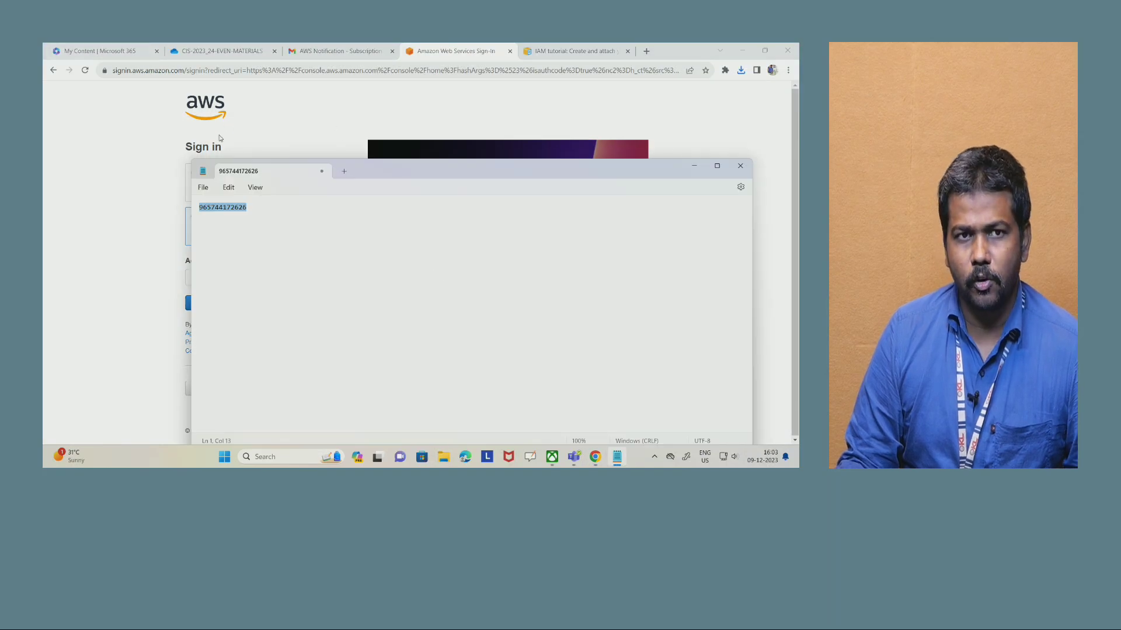
{"action": "left_click", "coordinate": [220, 139]}
{"action": "left_click", "coordinate": [231, 280]}
{"action": "key", "text": "ctrl+v"}
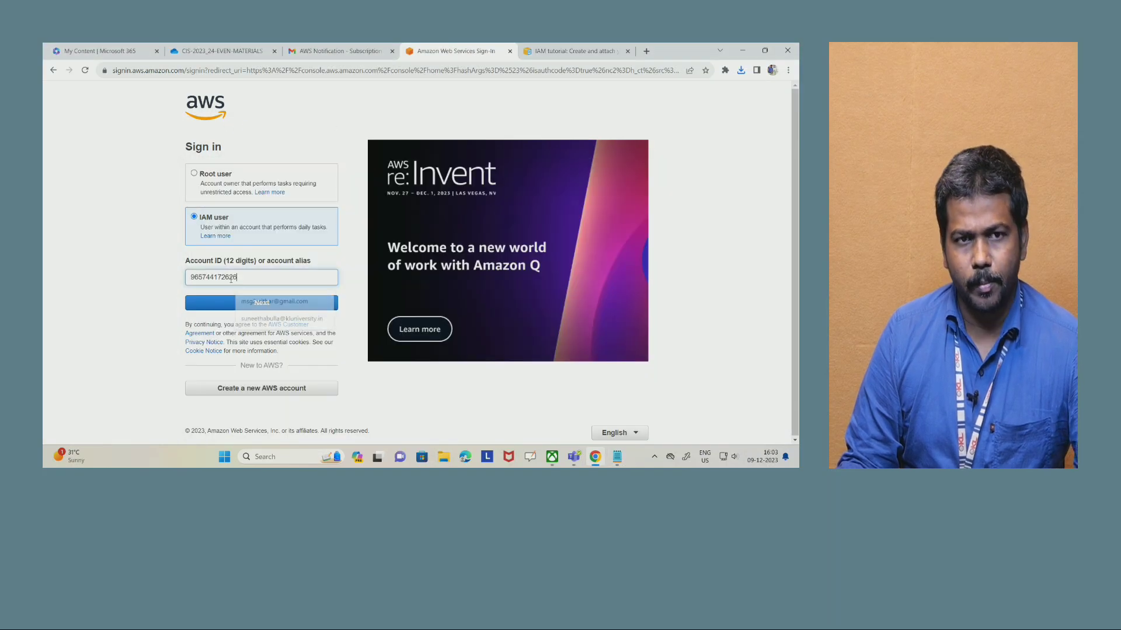
{"action": "left_click", "coordinate": [250, 303]}
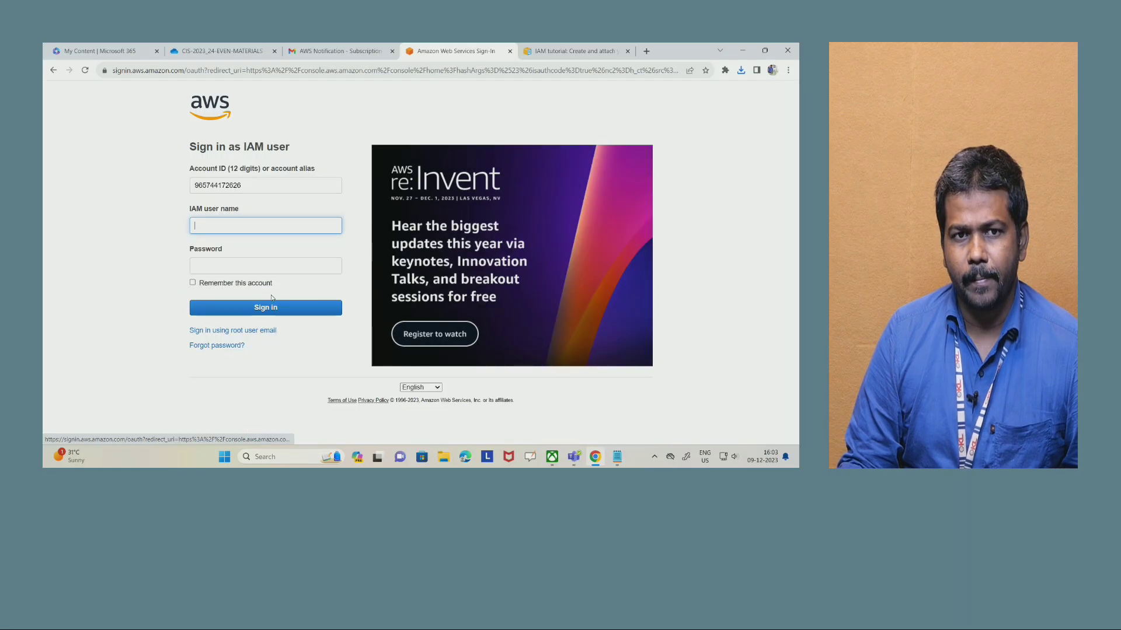
- Enter the IAM user name and the account password, and sign in to the console
{"action": "left_click", "coordinate": [238, 223]}
{"action": "type", "text": "srithar"}
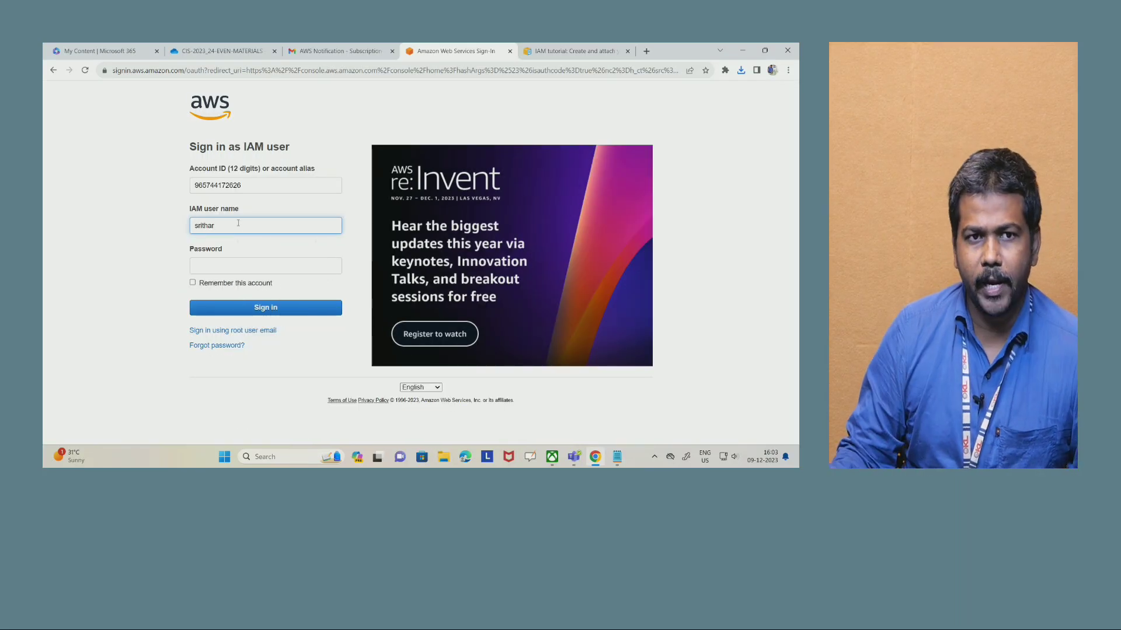
{"action": "left_click", "coordinate": [232, 265]}
{"action": "type", "text": "•••••••••••"}
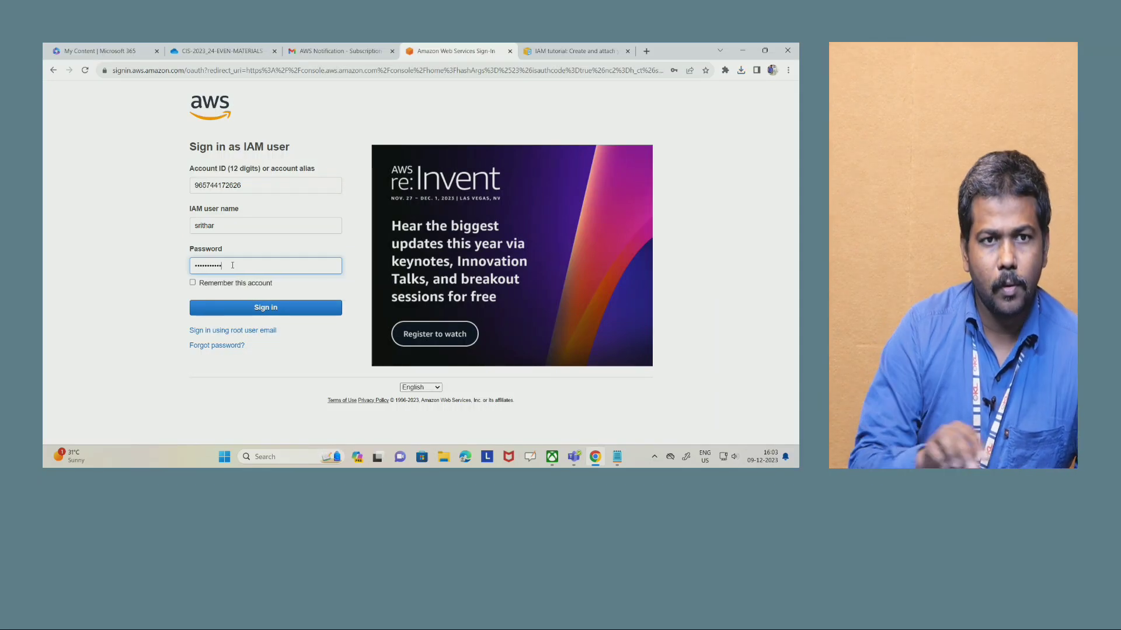
{"action": "left_click", "coordinate": [254, 306]}
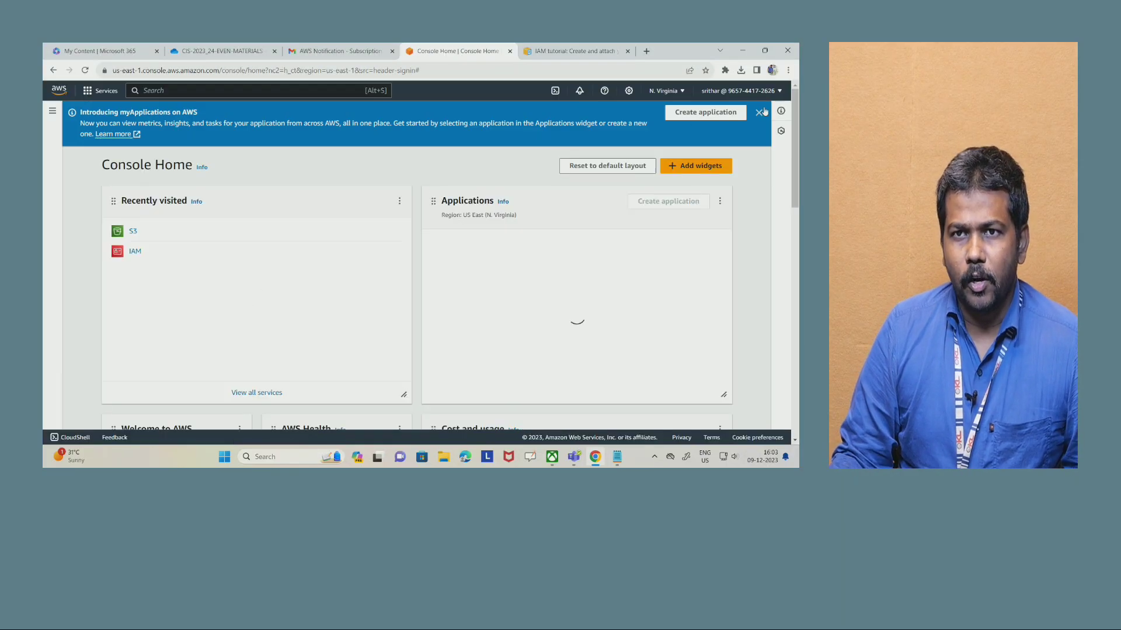
- Dismiss the myApplications banner and check the account ID and IAM user shown in the account details
{"action": "left_click", "coordinate": [759, 112]}
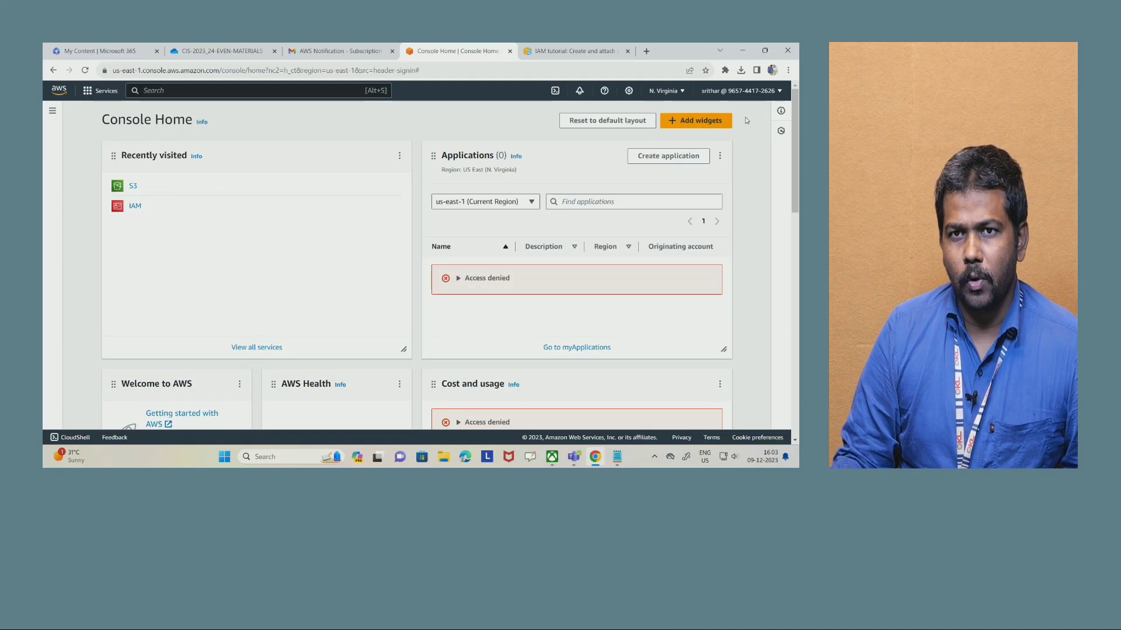
{"action": "left_click", "coordinate": [773, 96]}
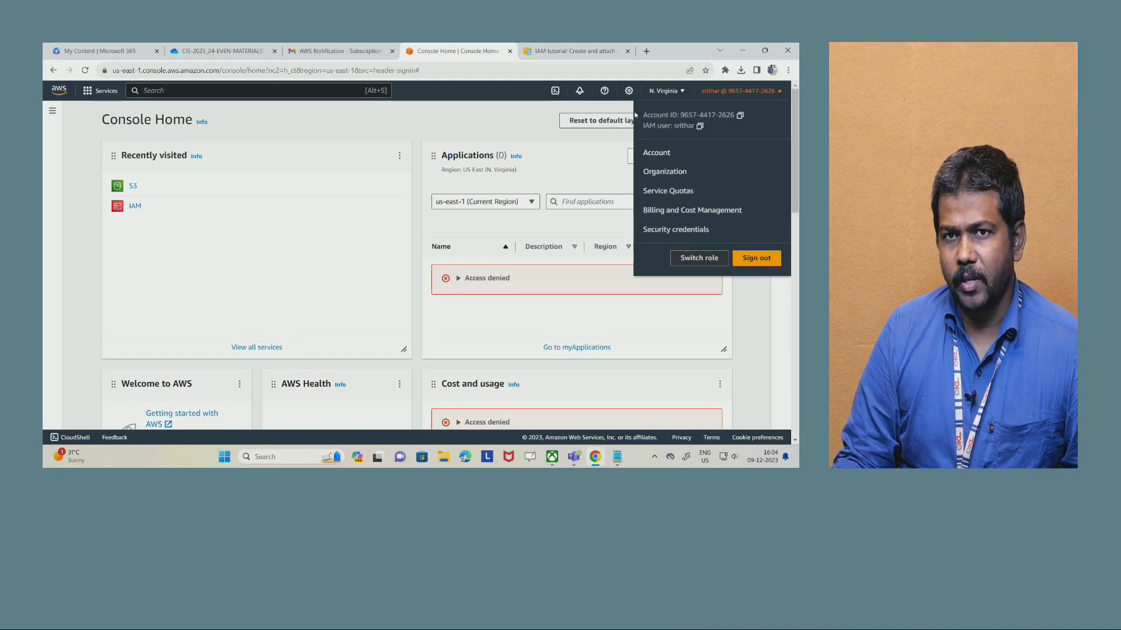
{"action": "left_click_drag", "start_coordinate": [646, 114], "coordinate": [738, 116]}
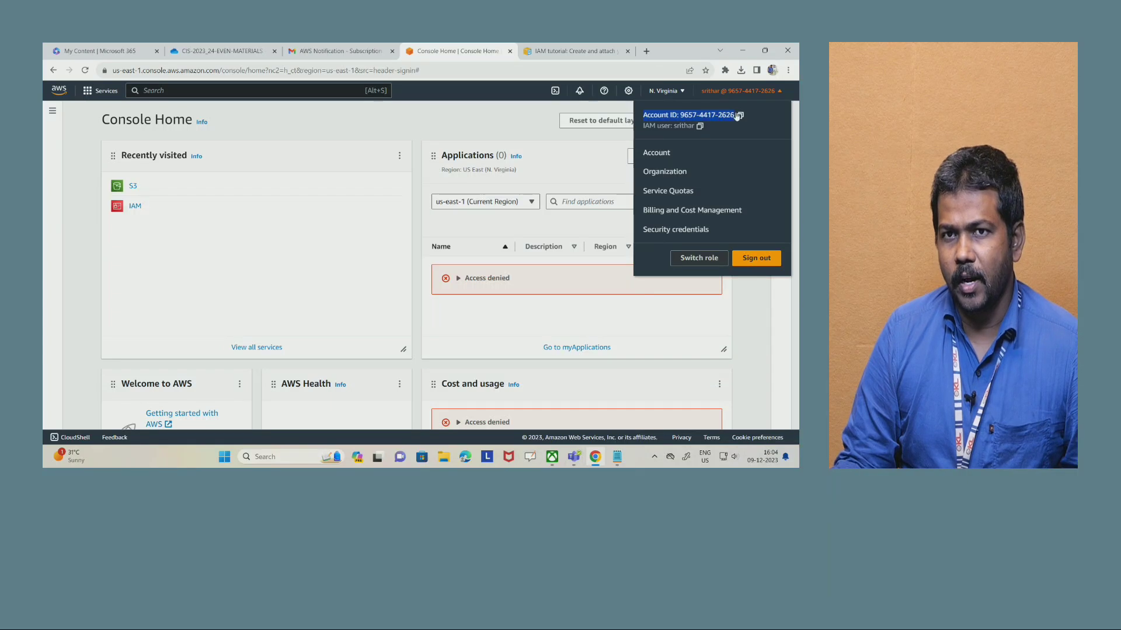
{"action": "left_click_drag", "start_coordinate": [644, 127], "coordinate": [705, 127]}
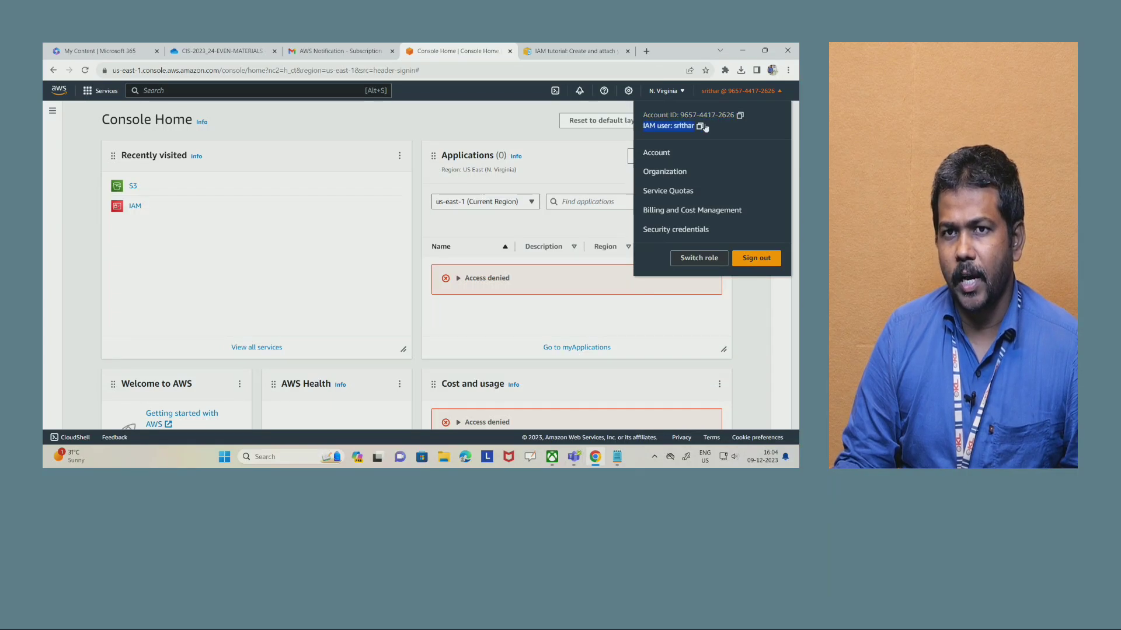
{"action": "left_click", "coordinate": [533, 125]}
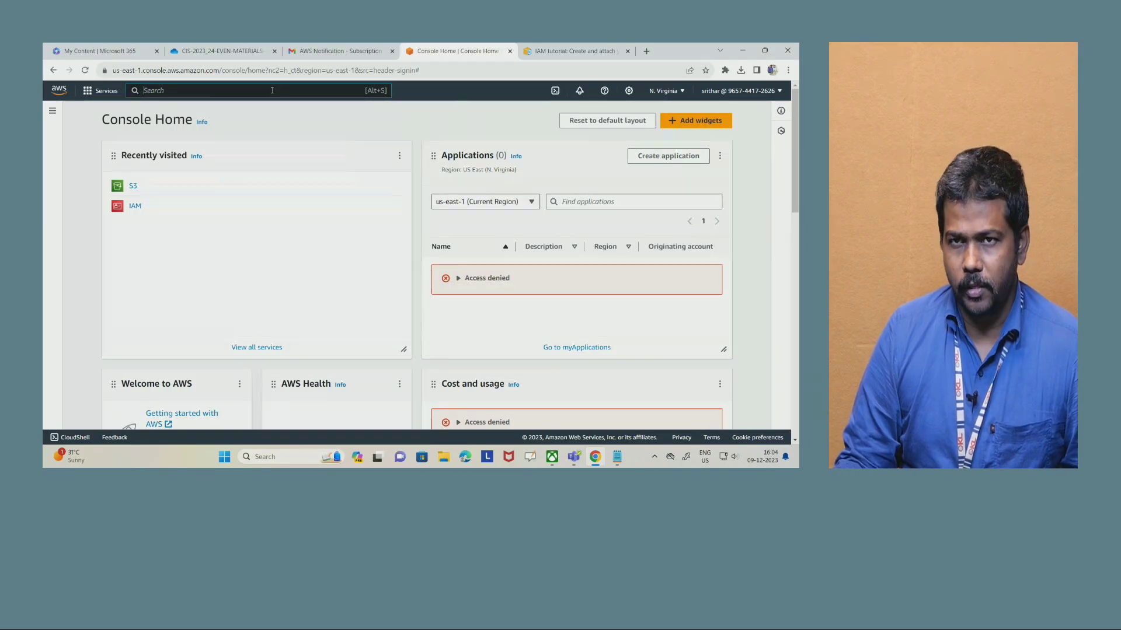
- Search for "s3", open the S3 service, dismiss the Amazon Q notice and start creating a bucket
{"action": "type", "text": "s3"}
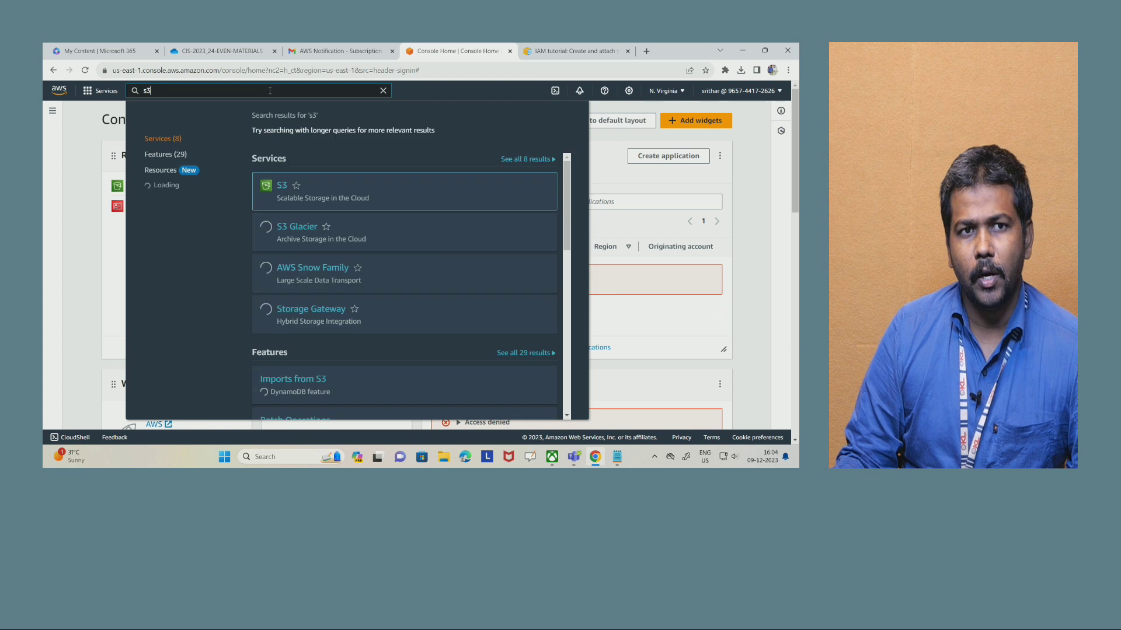
{"action": "left_click", "coordinate": [281, 187]}
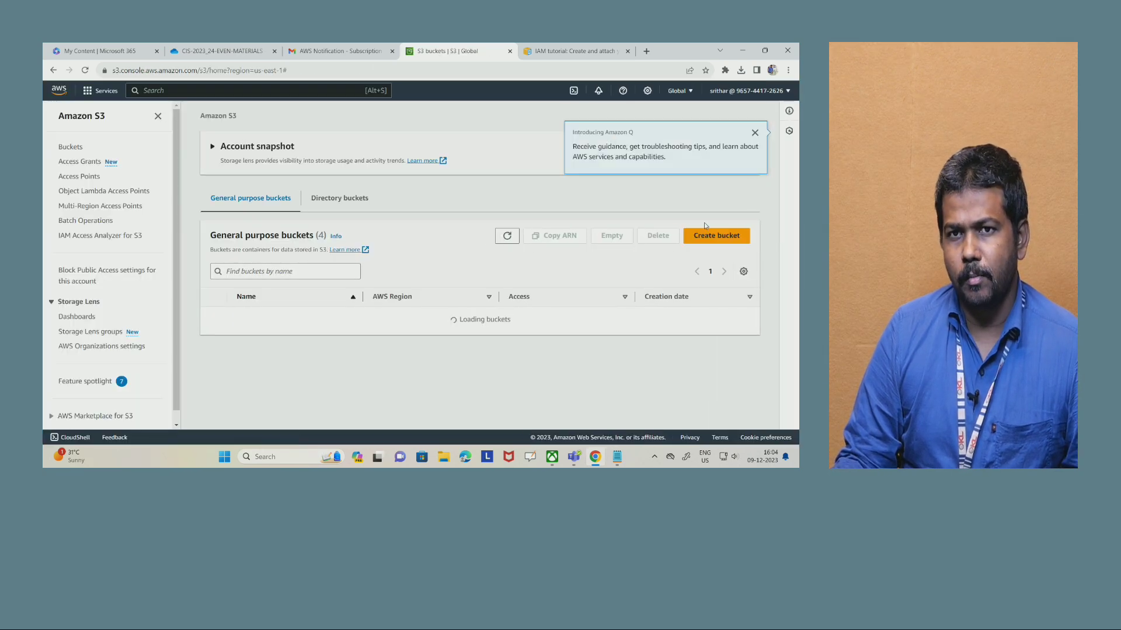
{"action": "left_click", "coordinate": [755, 133]}
{"action": "left_click", "coordinate": [706, 288]}
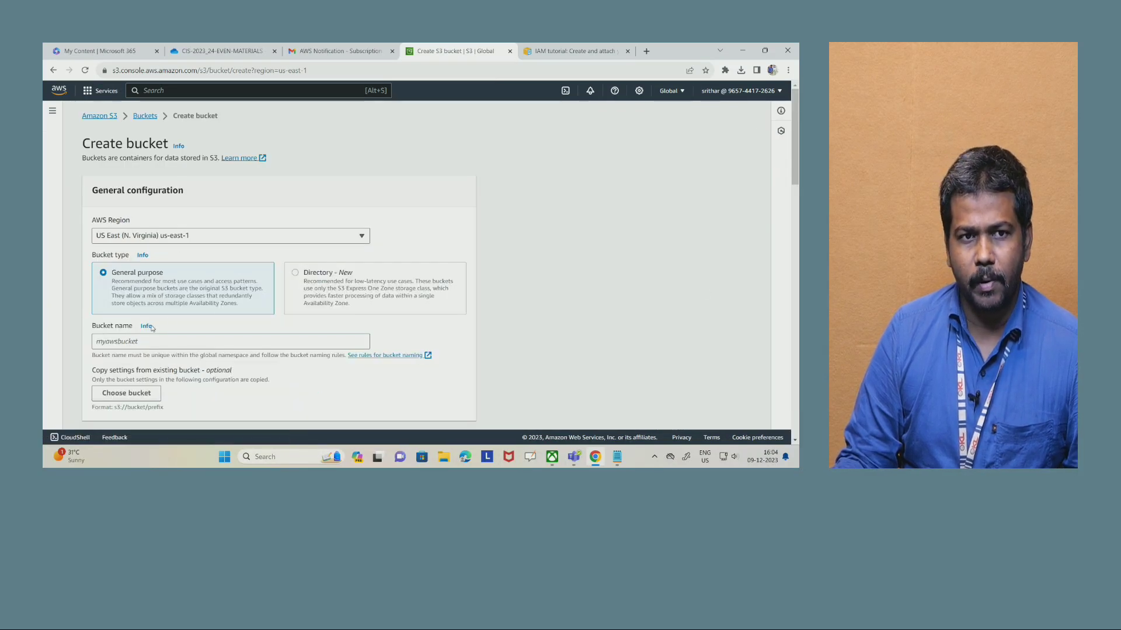
{"action": "left_click", "coordinate": [129, 346]}
{"action": "type", "text": "buc"}
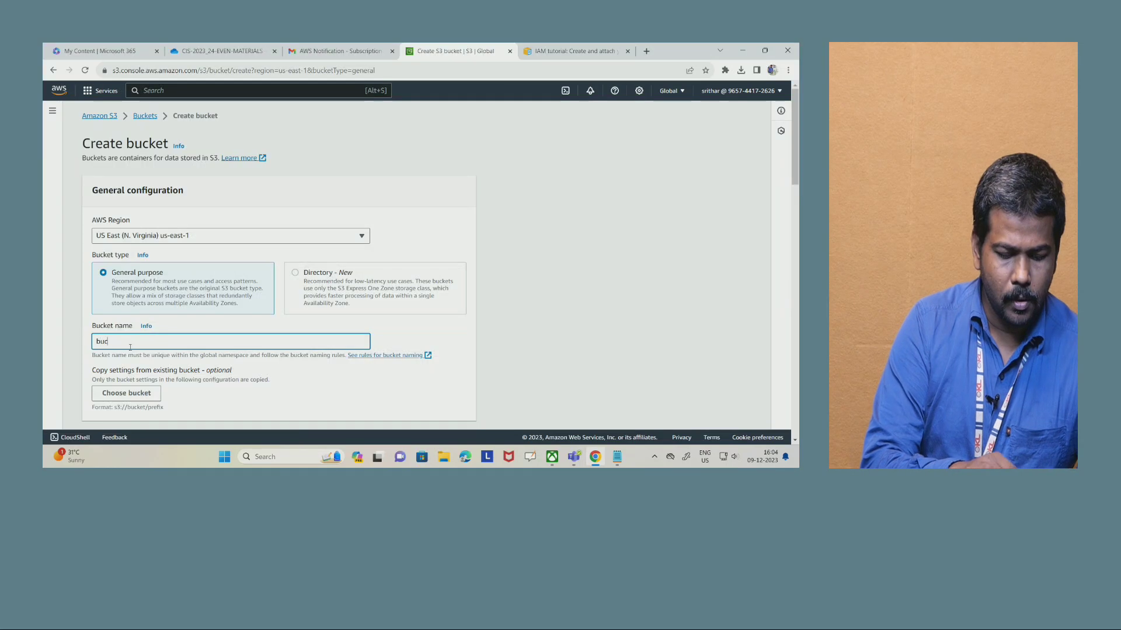
{"action": "type", "text": "ket1345678876"}
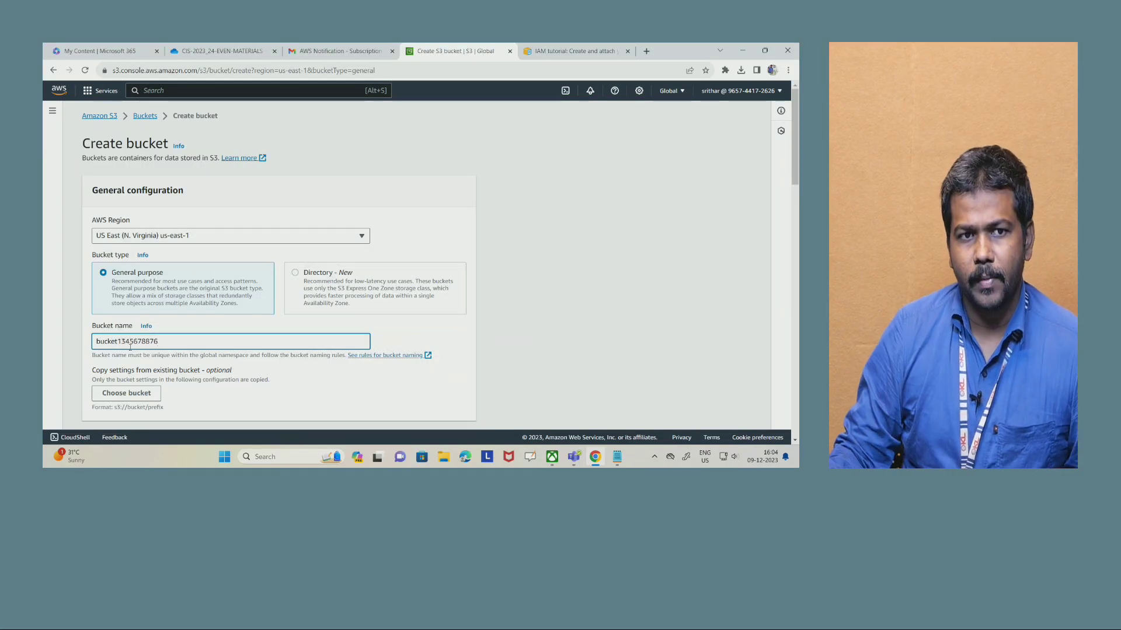
{"action": "scroll", "coordinate": [303, 294], "scroll_direction": "down", "scroll_amount": 5}
{"action": "scroll", "coordinate": [302, 294], "scroll_direction": "down", "scroll_amount": 15}
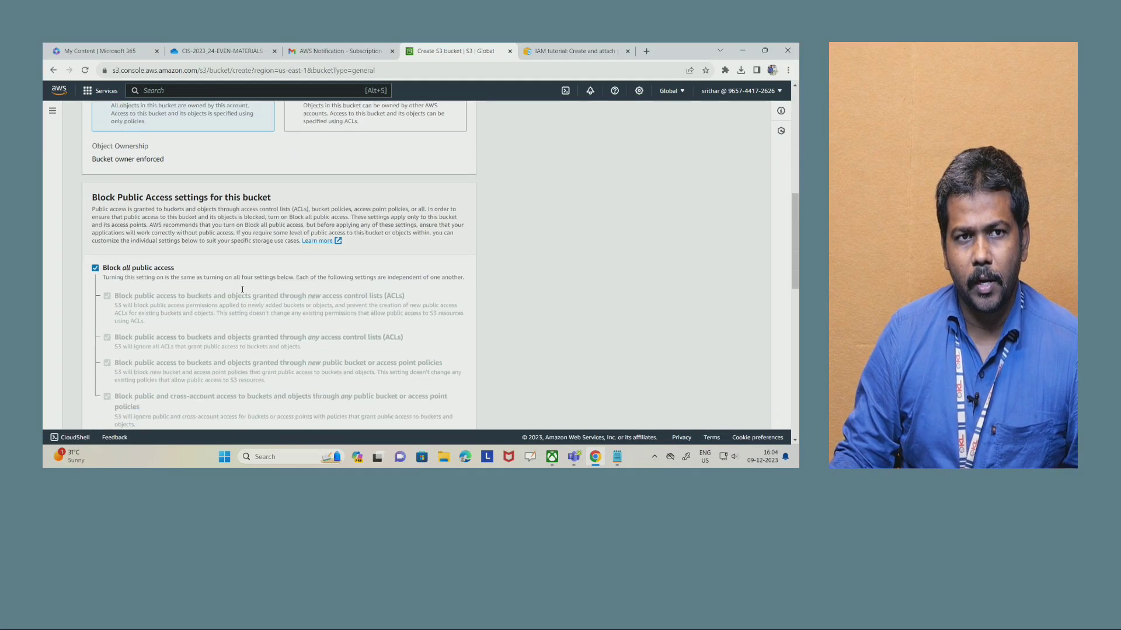
{"action": "left_click", "coordinate": [461, 413]}
{"action": "scroll", "coordinate": [384, 298], "scroll_direction": "down", "scroll_amount": 2}
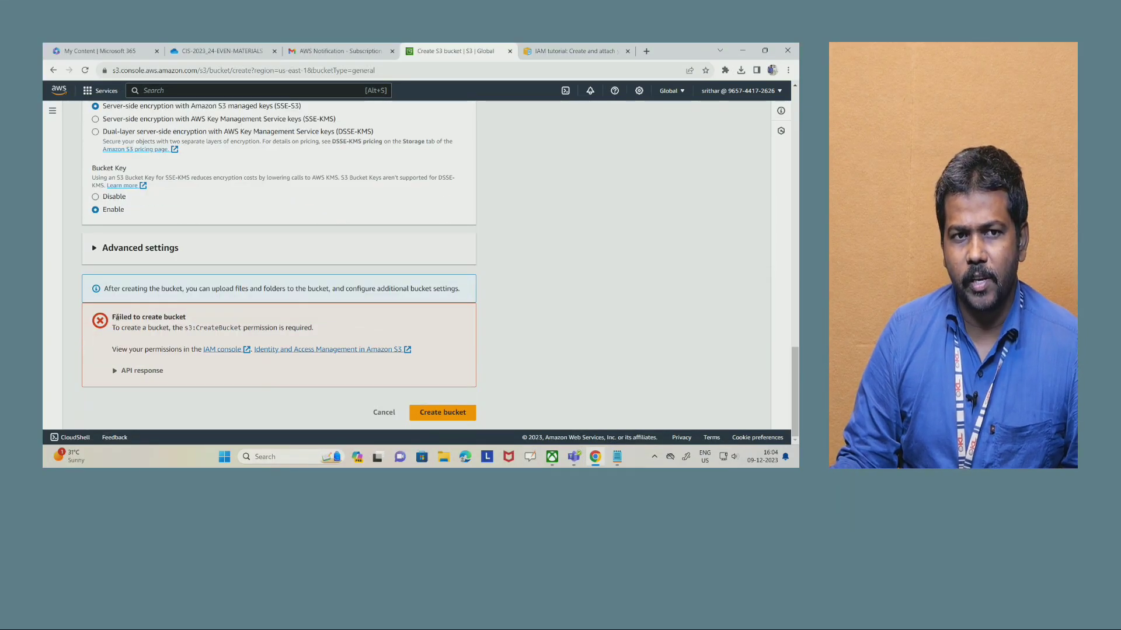
{"action": "left_click_drag", "start_coordinate": [115, 317], "coordinate": [353, 339]}
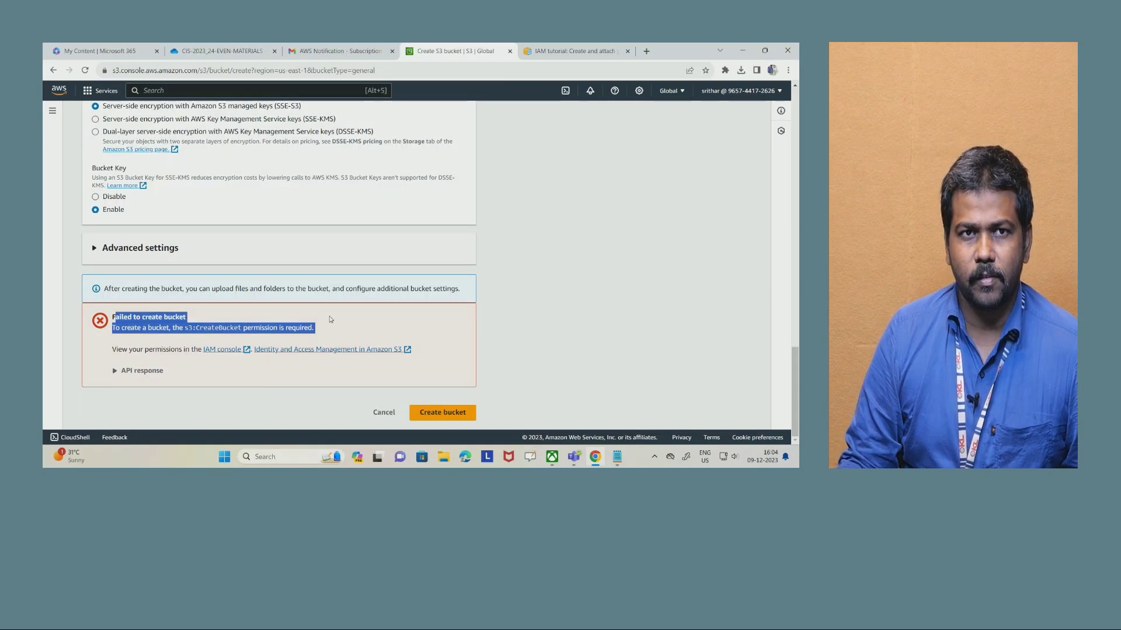
- Review the Task 1 and Task 2 headings under IAM user, role and policy creation in the lab manual PDF
{"action": "left_click", "coordinate": [222, 50]}
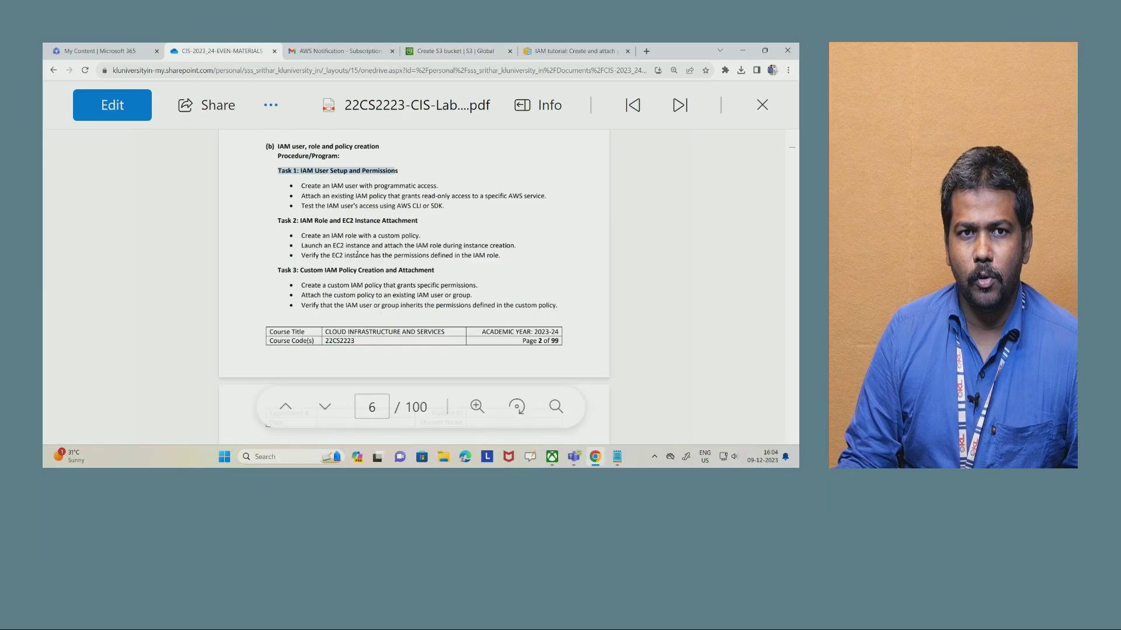
{"action": "left_click", "coordinate": [277, 181]}
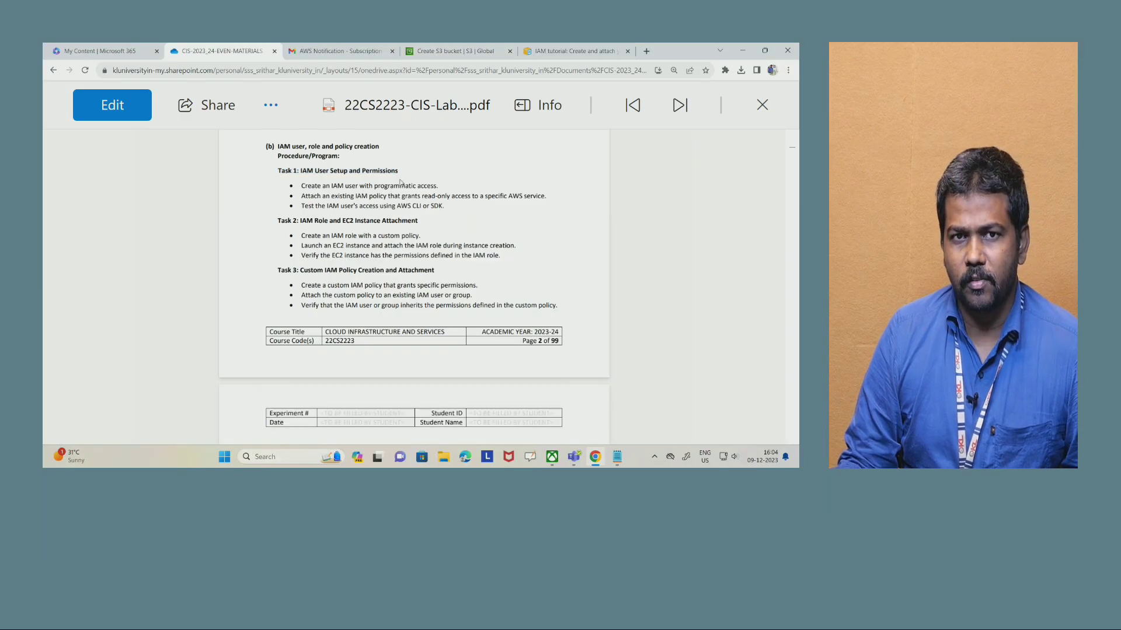
{"action": "left_click_drag", "start_coordinate": [398, 171], "coordinate": [277, 171]}
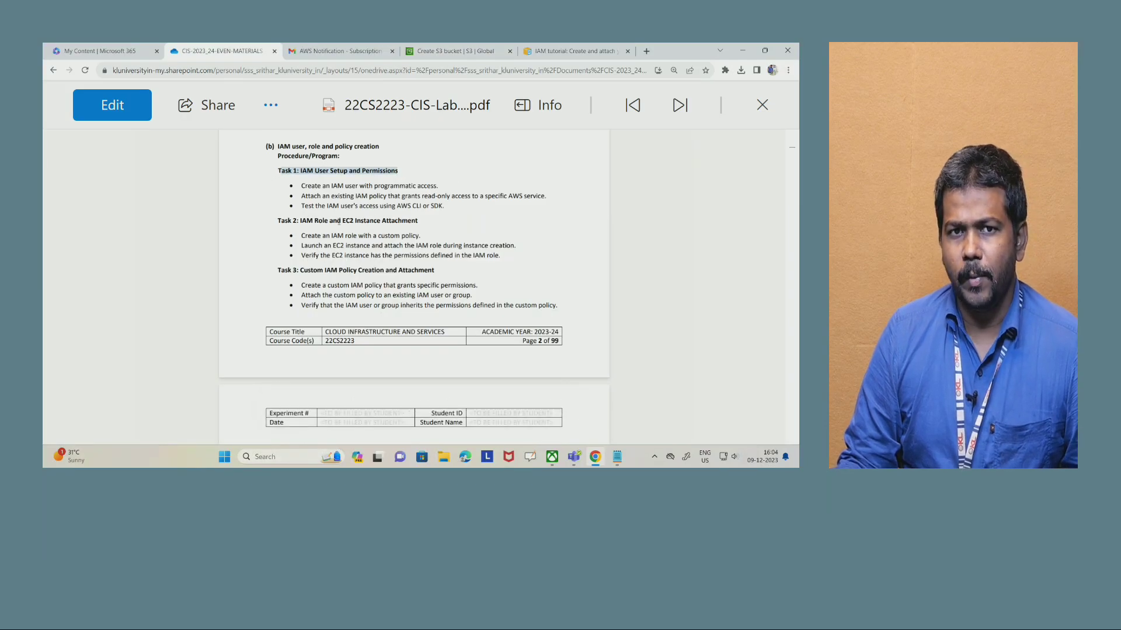
{"action": "left_click_drag", "start_coordinate": [279, 222], "coordinate": [409, 228]}
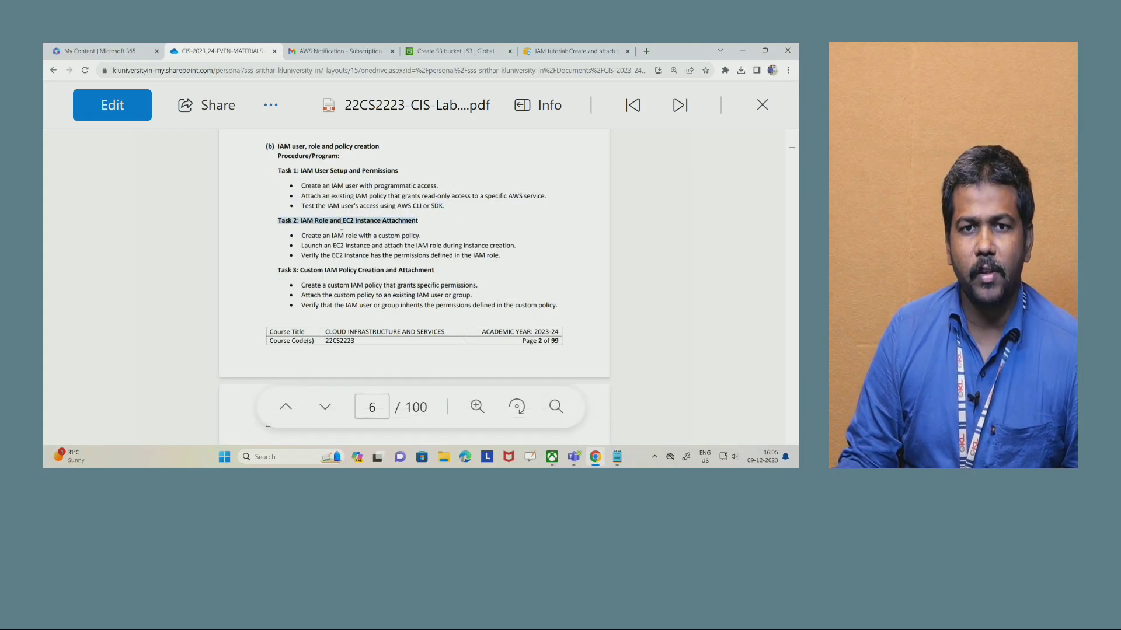
{"action": "key", "text": "alt+Tab"}
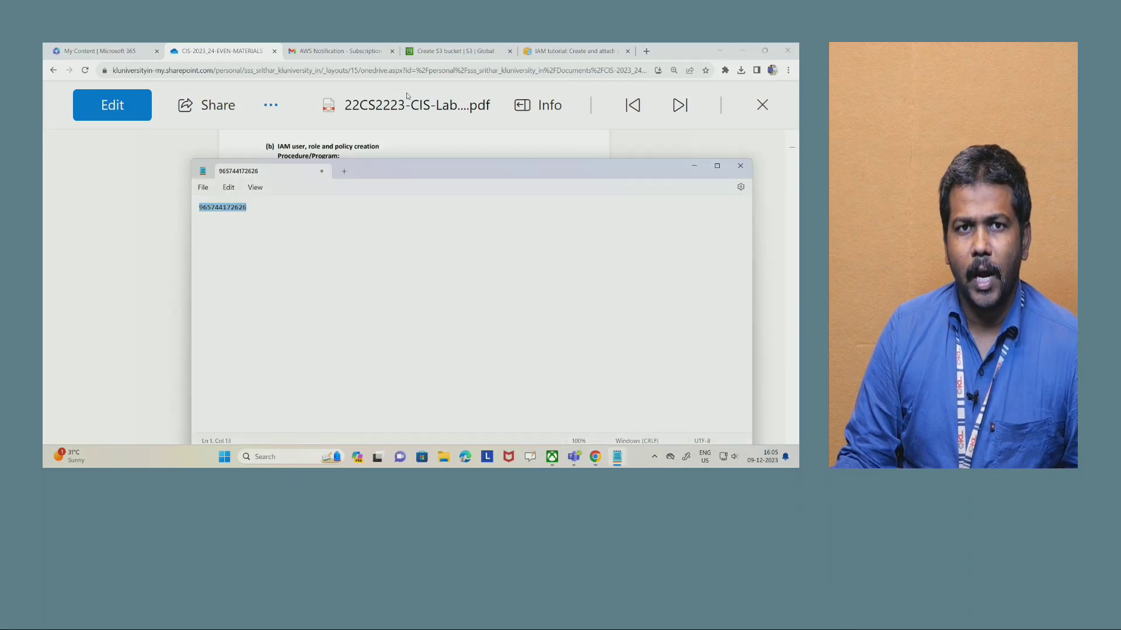
{"action": "left_click", "coordinate": [694, 167]}
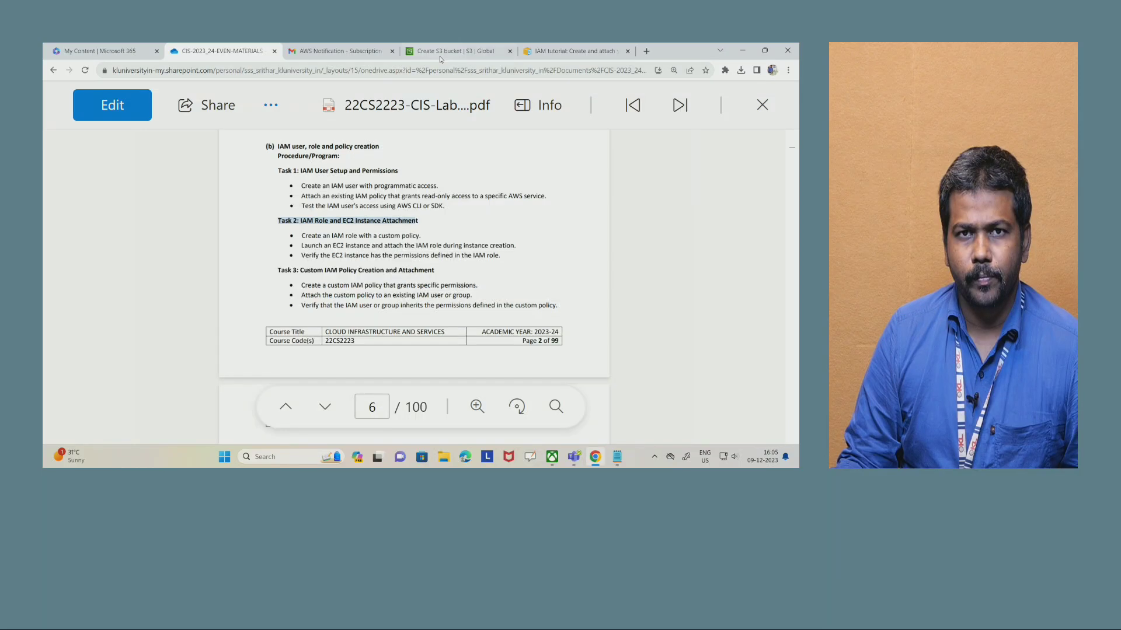
- Return to the S3 bucket creation page and sign out of the IAM user account
{"action": "left_click", "coordinate": [450, 51]}
{"action": "scroll", "coordinate": [389, 104], "scroll_direction": "up", "scroll_amount": 15}
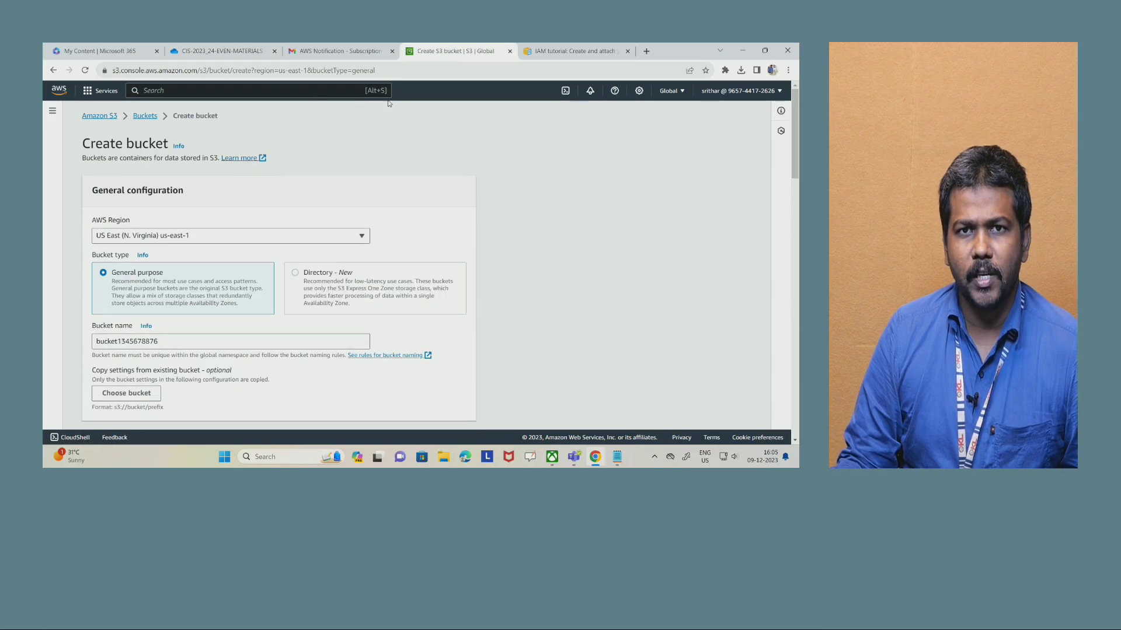
{"action": "left_click", "coordinate": [765, 92]}
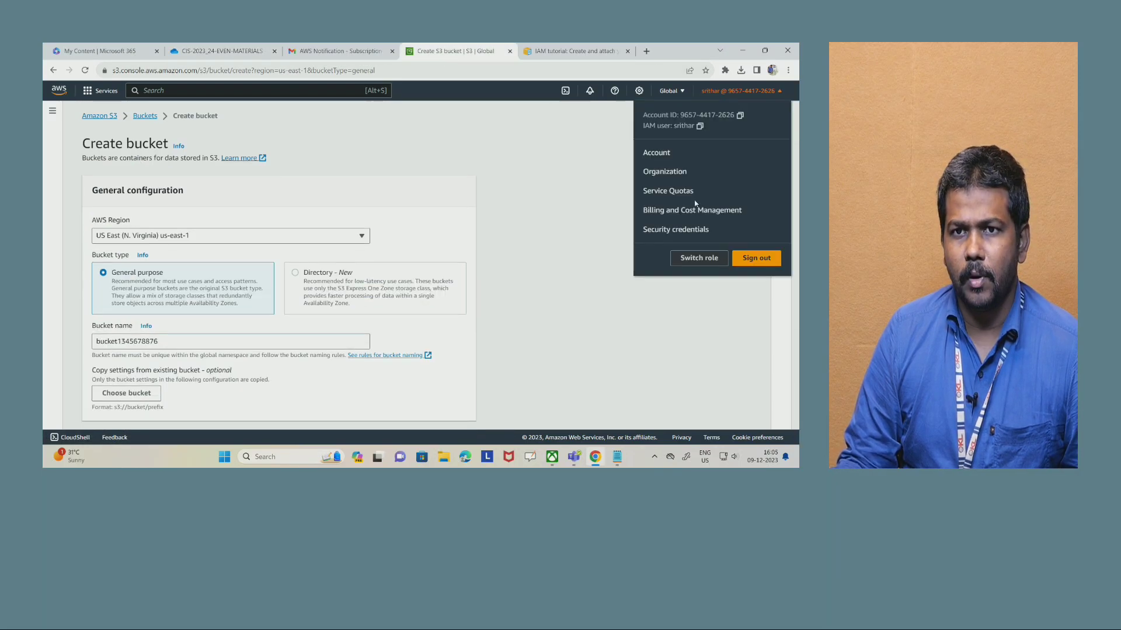
{"action": "left_click", "coordinate": [756, 261]}
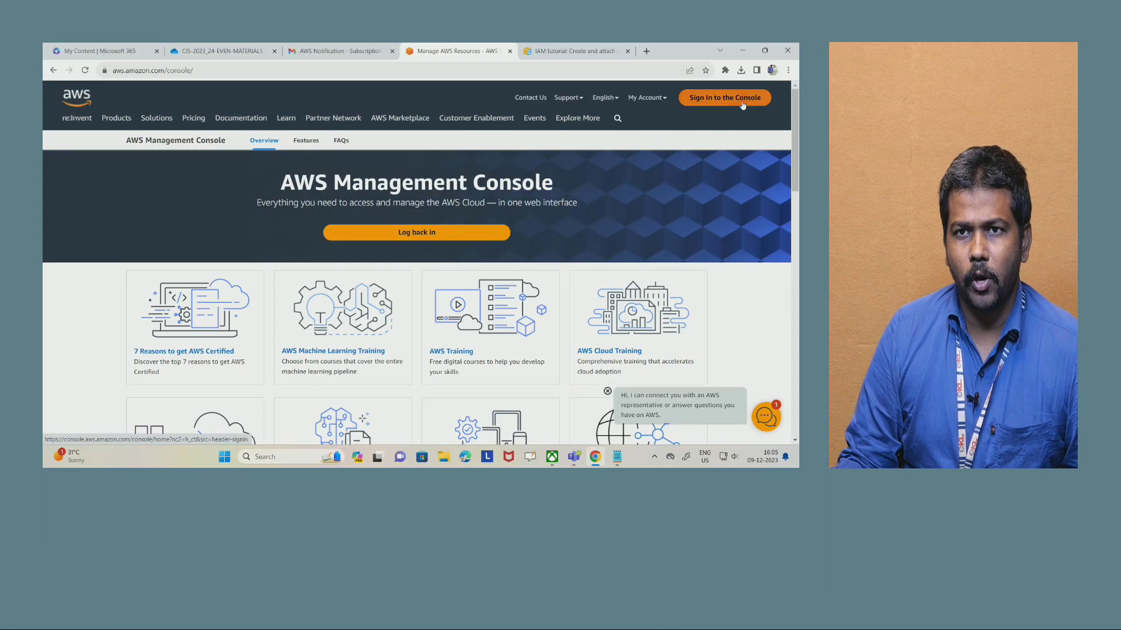
{"action": "left_click", "coordinate": [742, 104]}
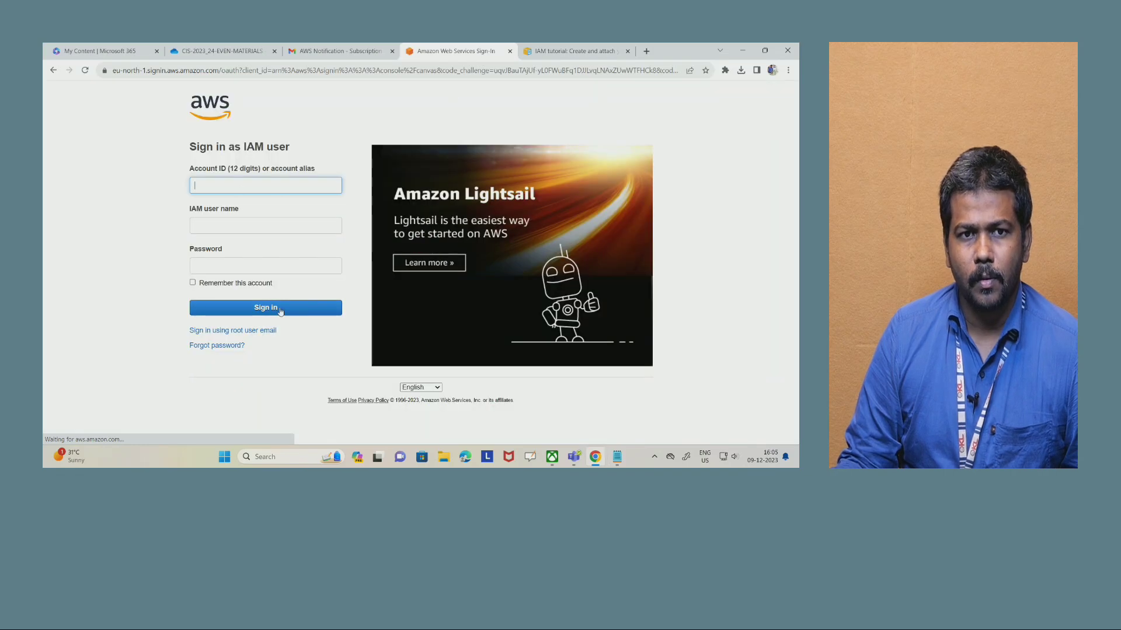
{"action": "left_click", "coordinate": [53, 71]}
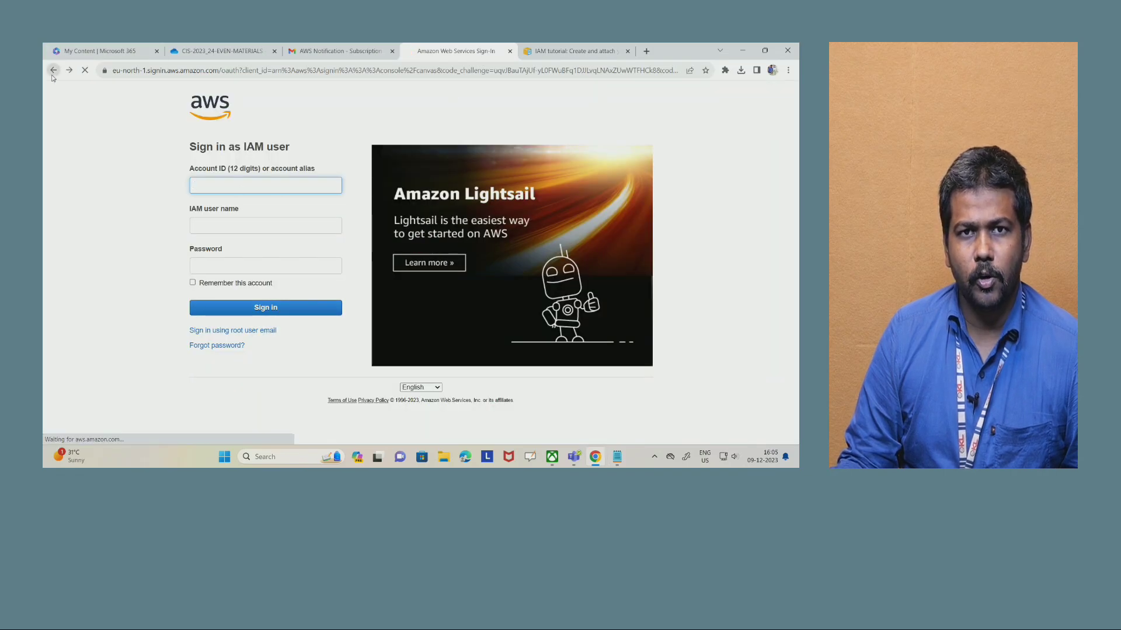
{"action": "left_click", "coordinate": [434, 234]}
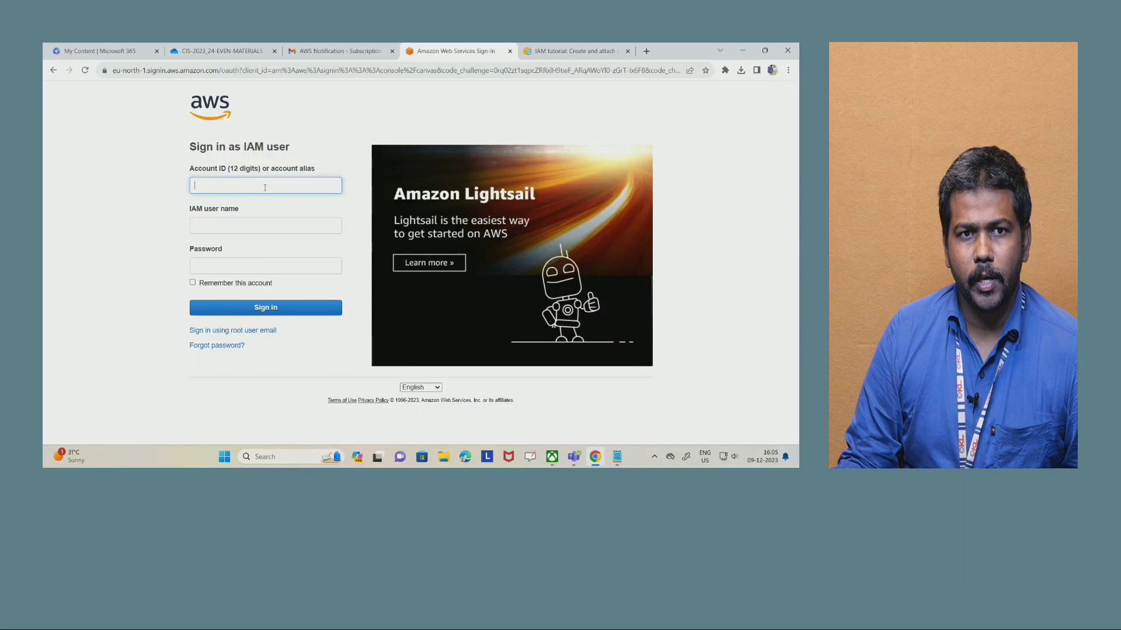
- Search the web for "aws management console", open the Manage AWS Resources result and go to the console sign-in page
{"action": "left_click", "coordinate": [261, 66]}
{"action": "type", "text": "aws"}
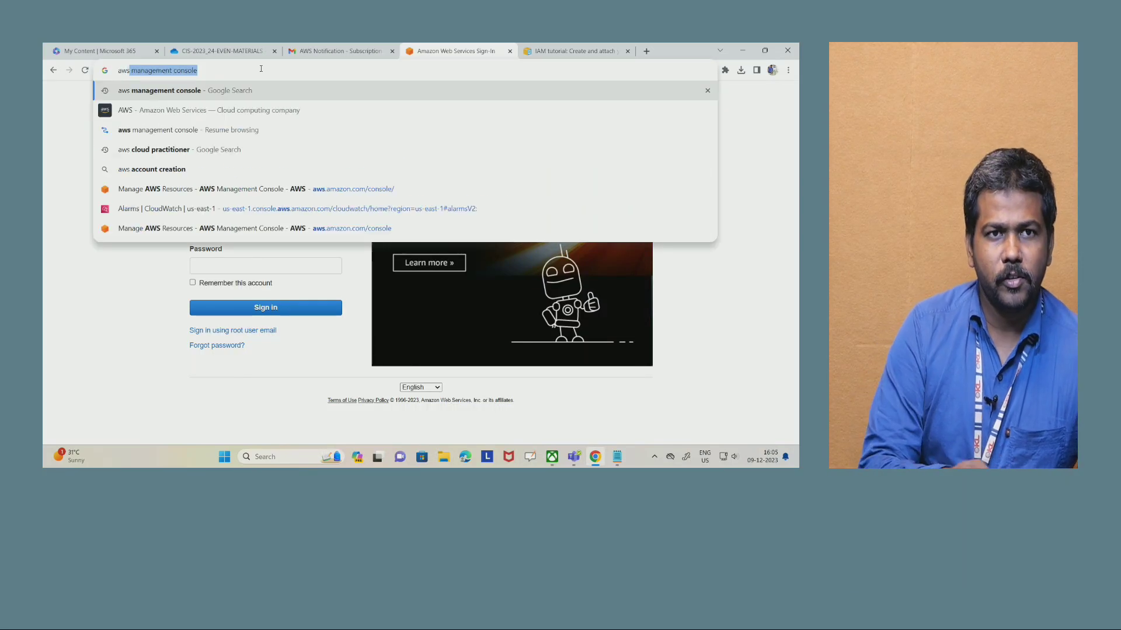
{"action": "key", "text": "Return"}
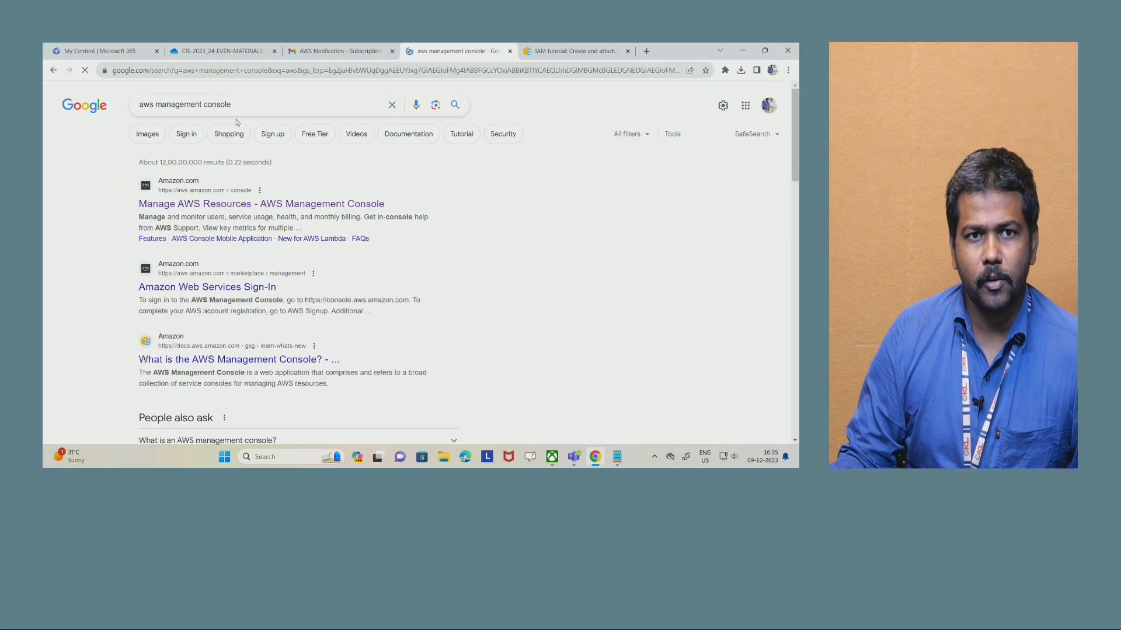
{"action": "left_click", "coordinate": [237, 202]}
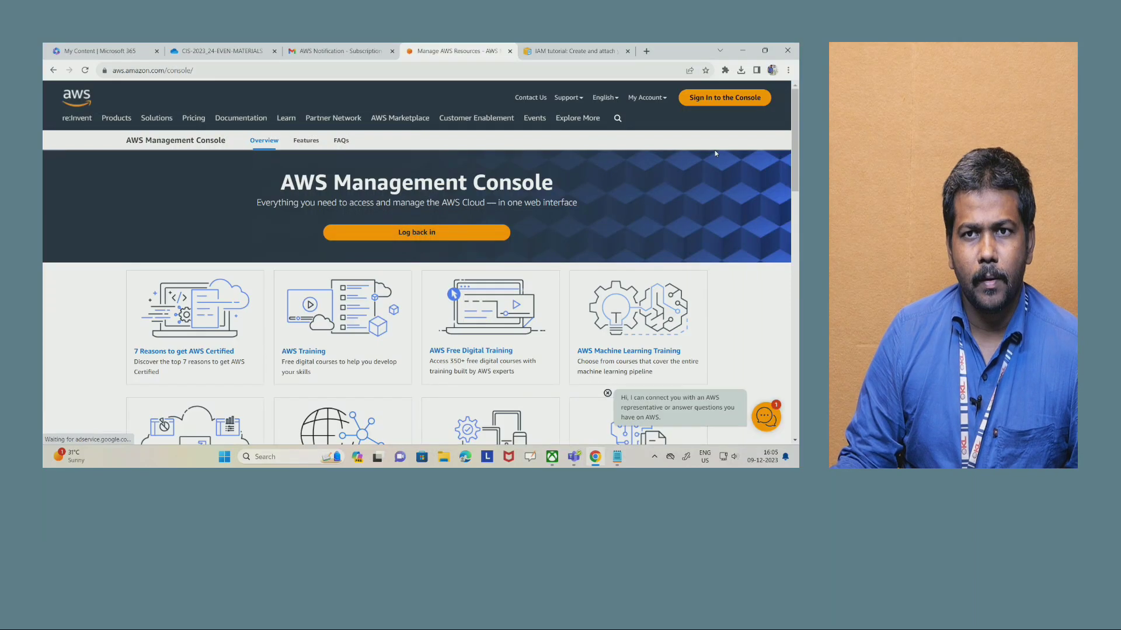
{"action": "left_click", "coordinate": [724, 98]}
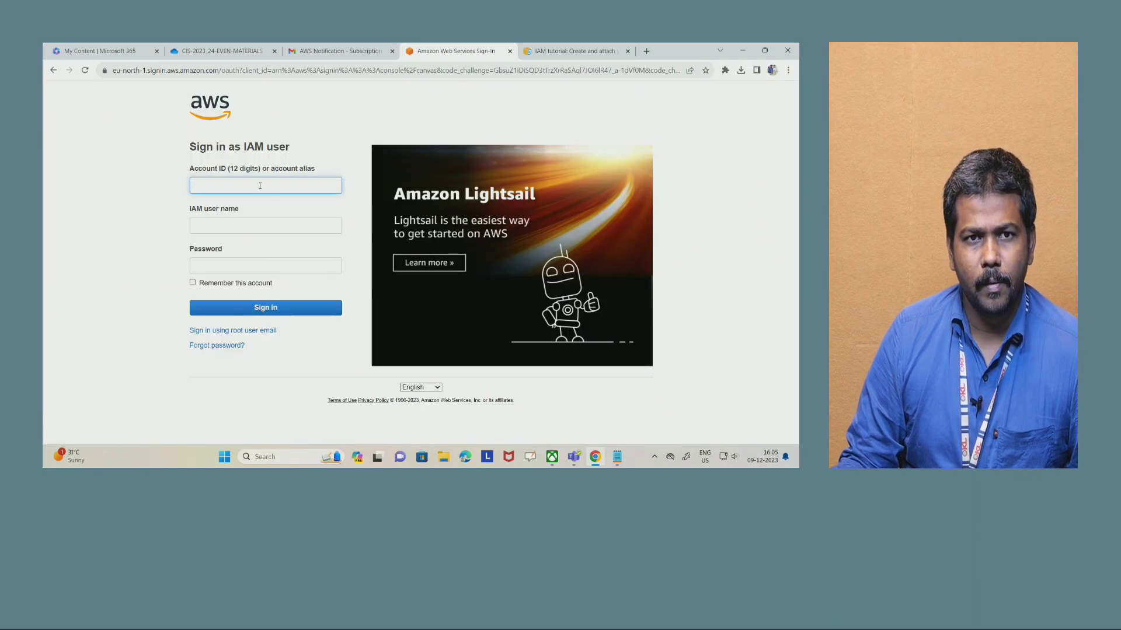
- Sign in as the root user with the saved root user email address and the account password
{"action": "left_click", "coordinate": [239, 331]}
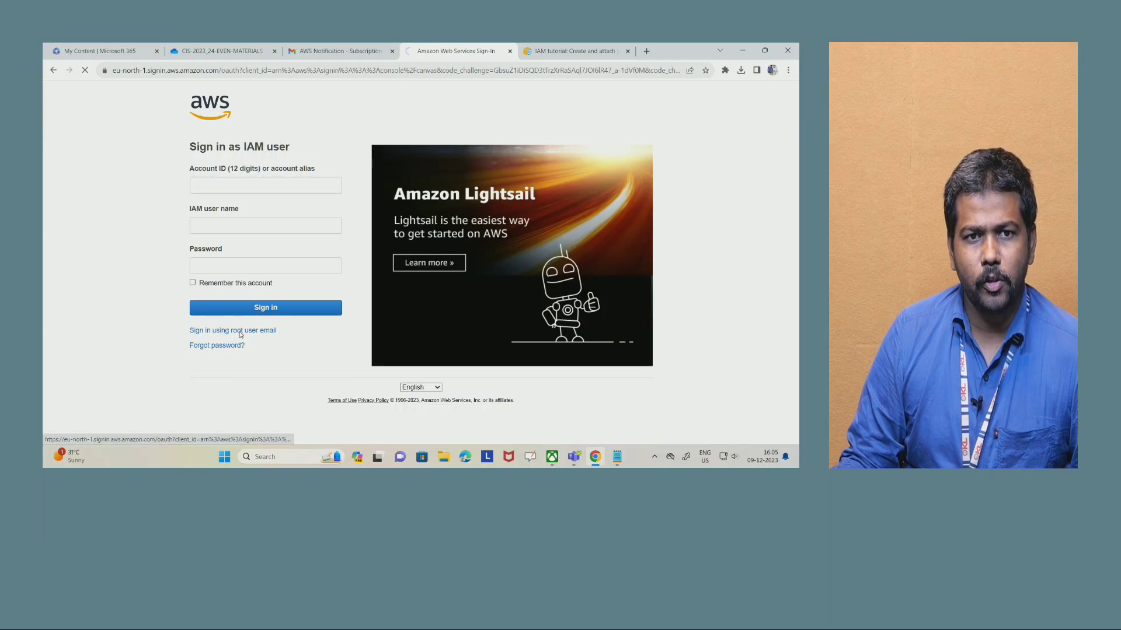
{"action": "left_click", "coordinate": [248, 278]}
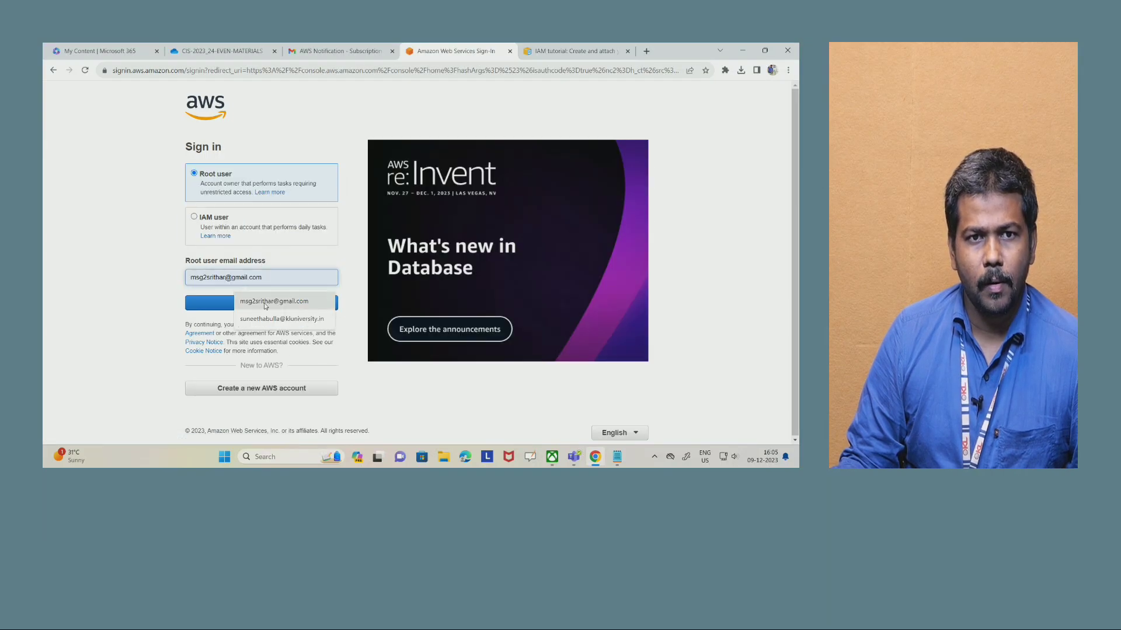
{"action": "left_click", "coordinate": [269, 302]}
{"action": "left_click", "coordinate": [226, 303]}
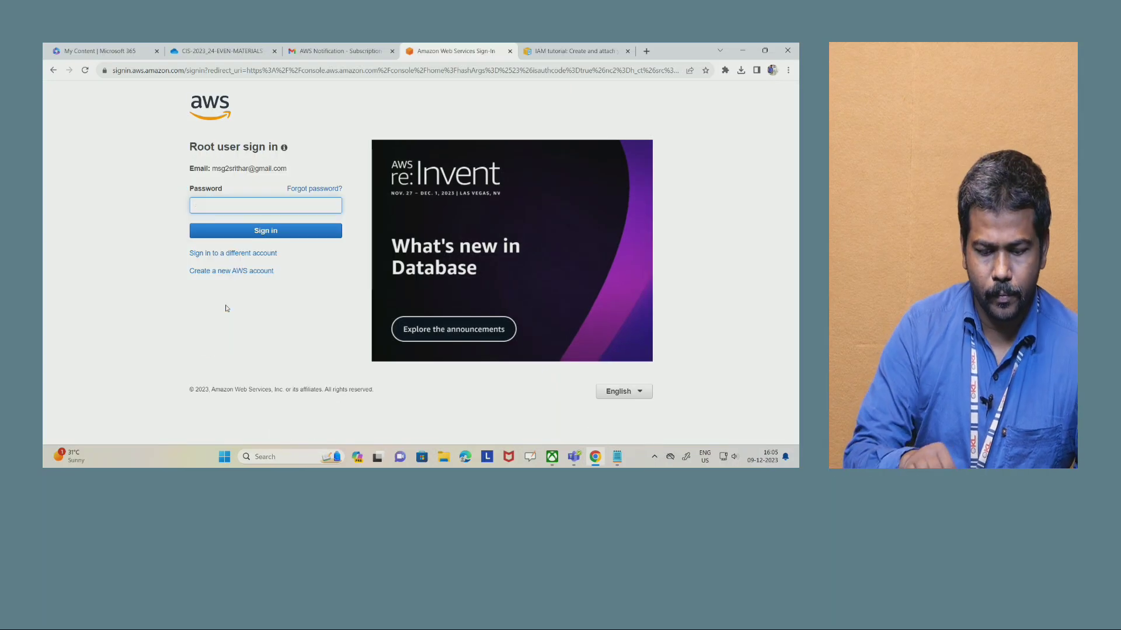
{"action": "type", "text": "•••••••"}
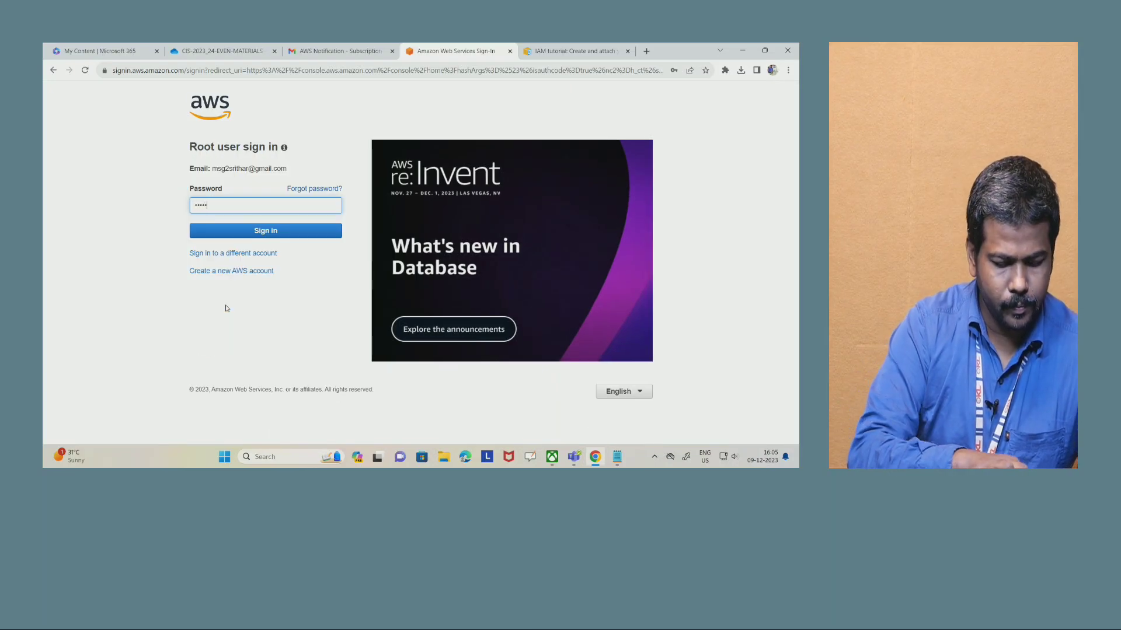
{"action": "type", "text": "••••"}
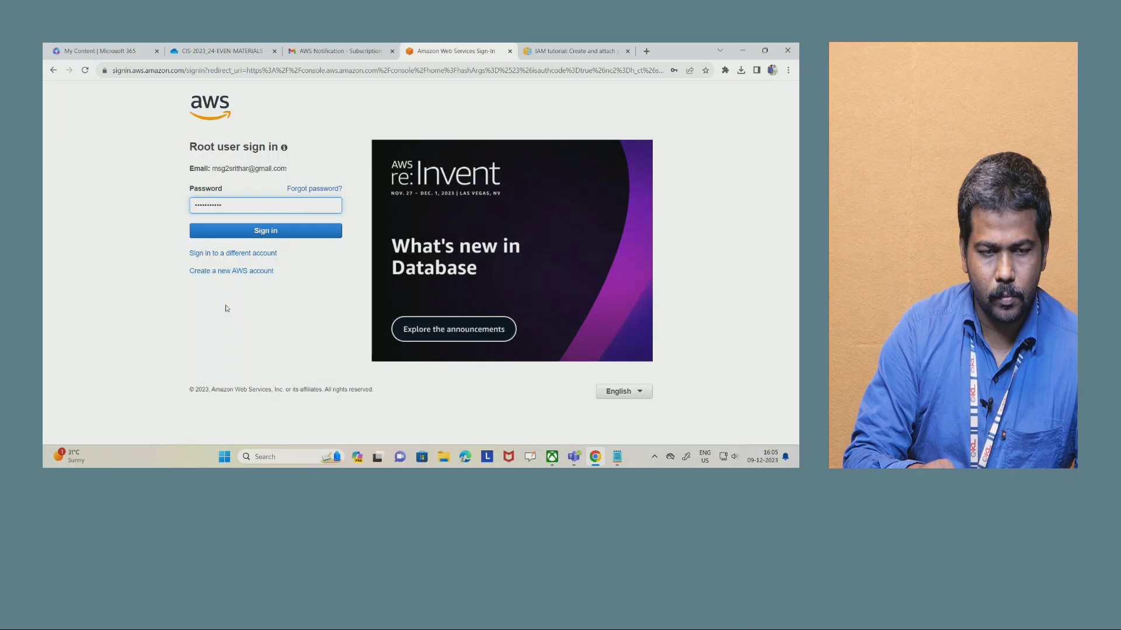
{"action": "key", "text": "Return"}
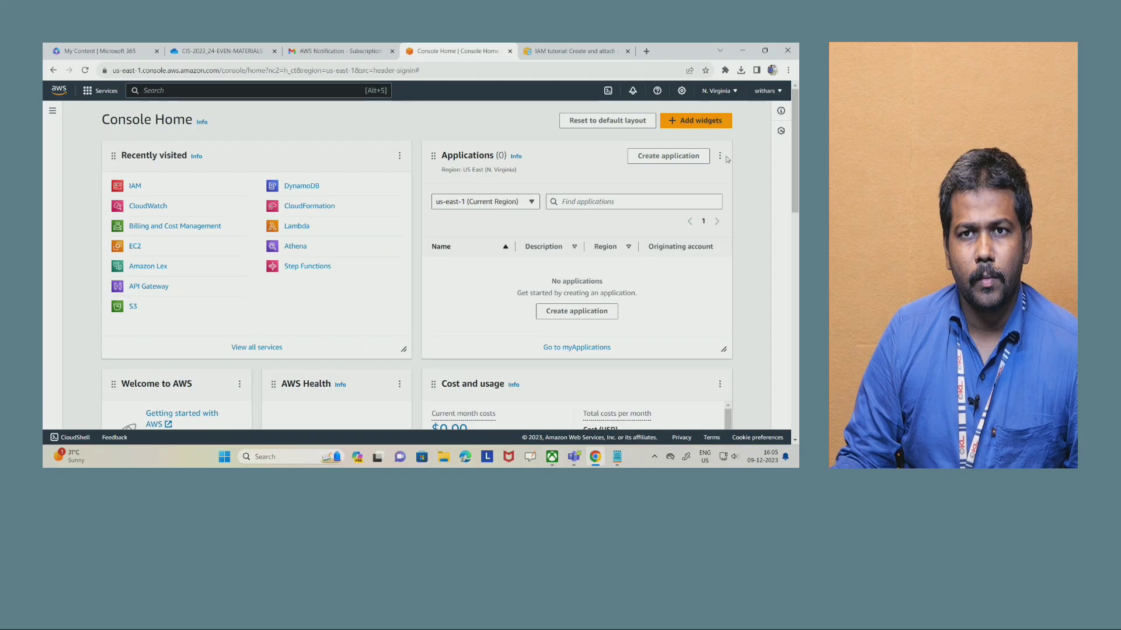
- Check the Task 2 instructions in the lab manual PDF, then search the AWS console for "iam" and open the IAM service
{"action": "left_click", "coordinate": [229, 51]}
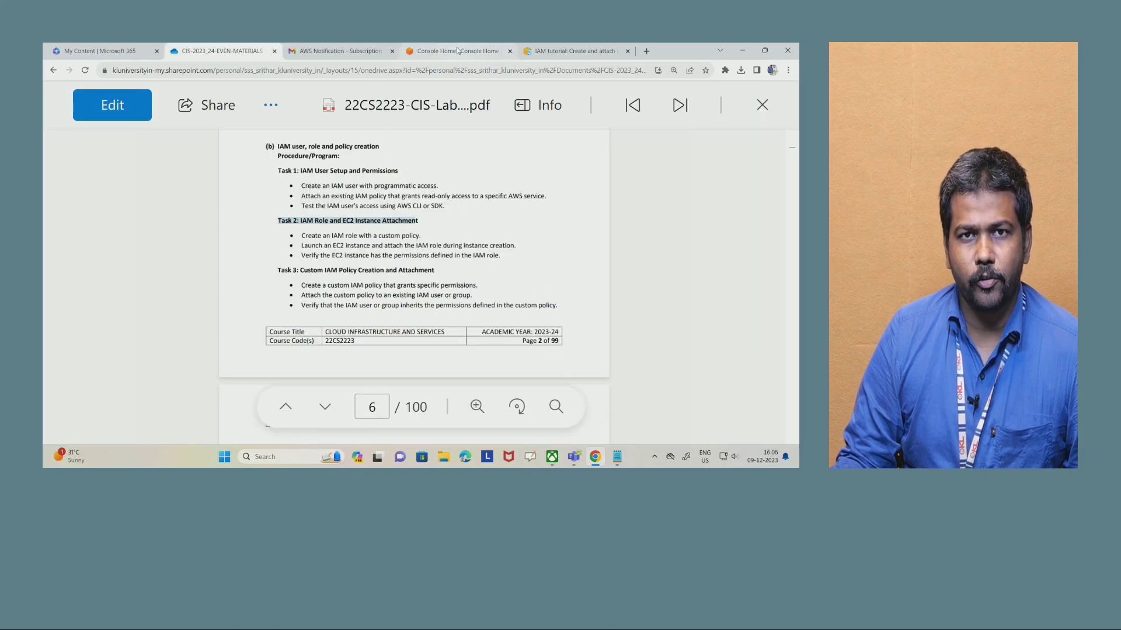
{"action": "left_click", "coordinate": [458, 51]}
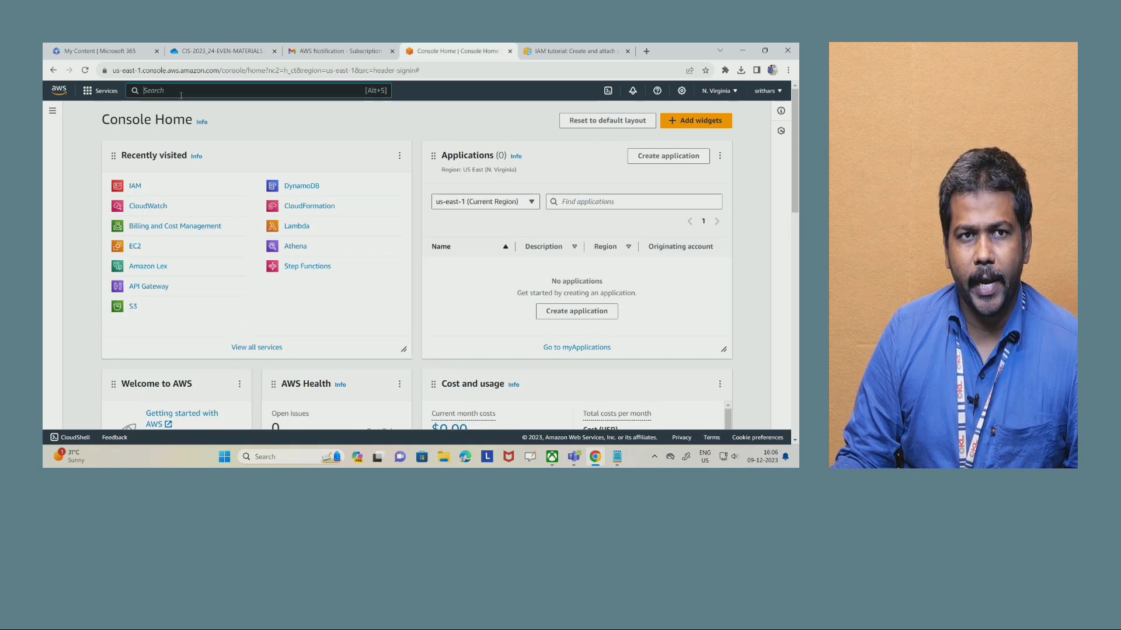
{"action": "type", "text": "iam"}
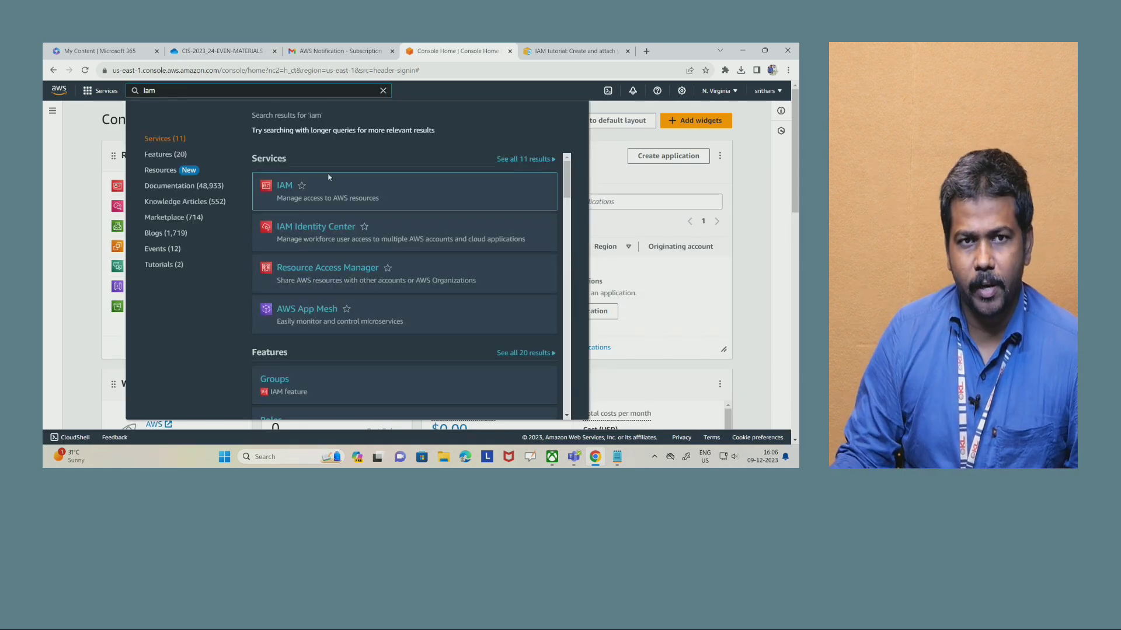
{"action": "left_click", "coordinate": [286, 190]}
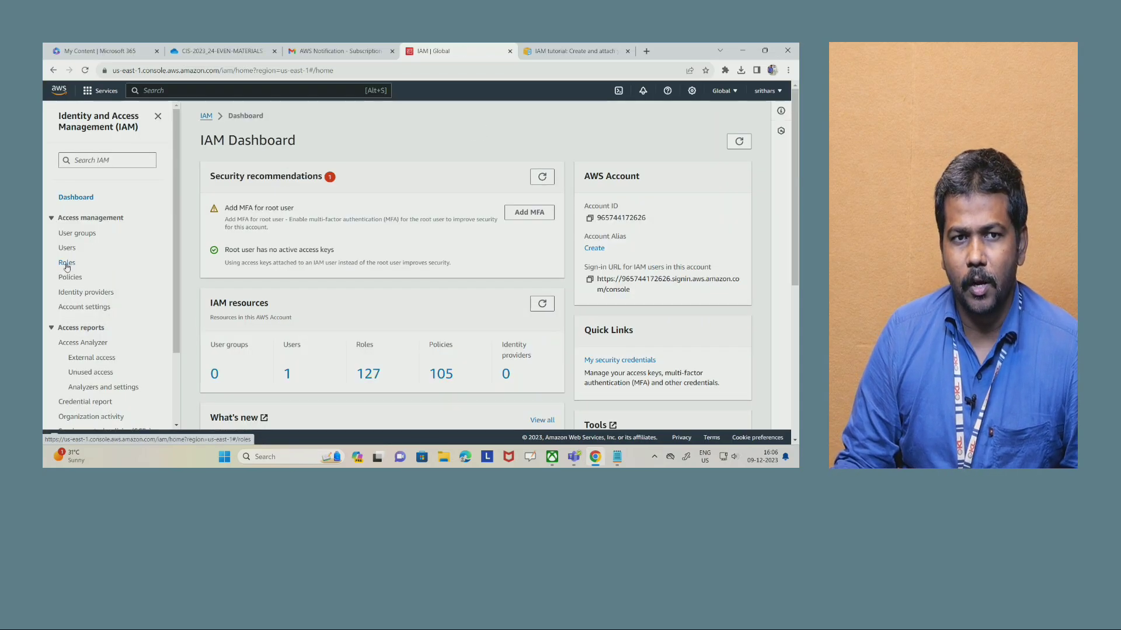
- Open the list of IAM roles and start creating a new role
{"action": "left_click_drag", "start_coordinate": [91, 267], "coordinate": [56, 267]}
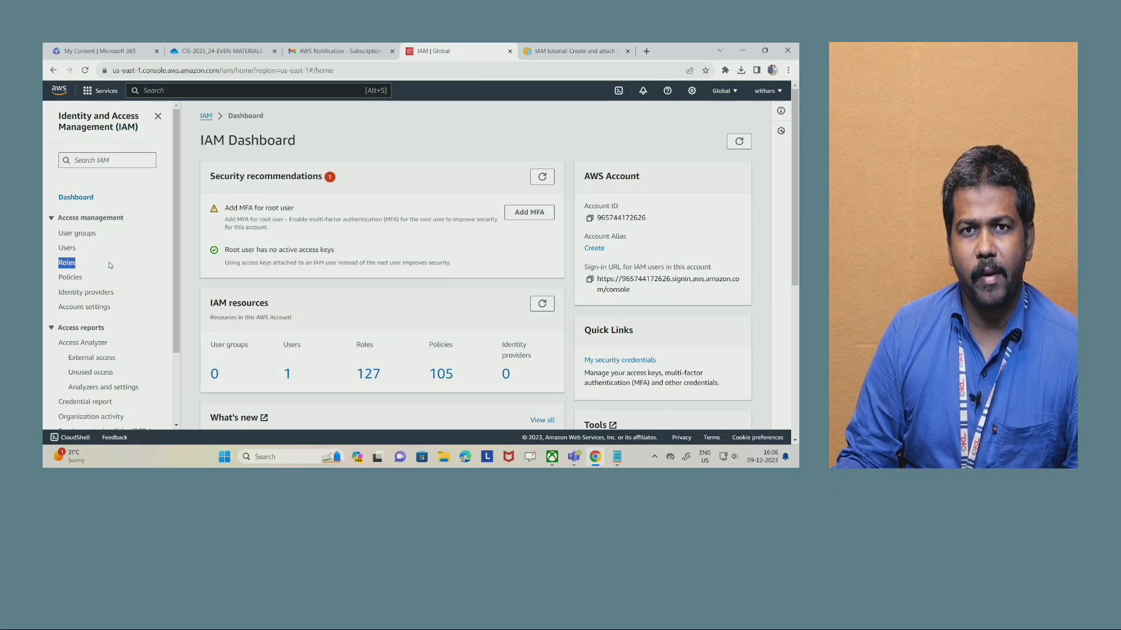
{"action": "left_click", "coordinate": [66, 264]}
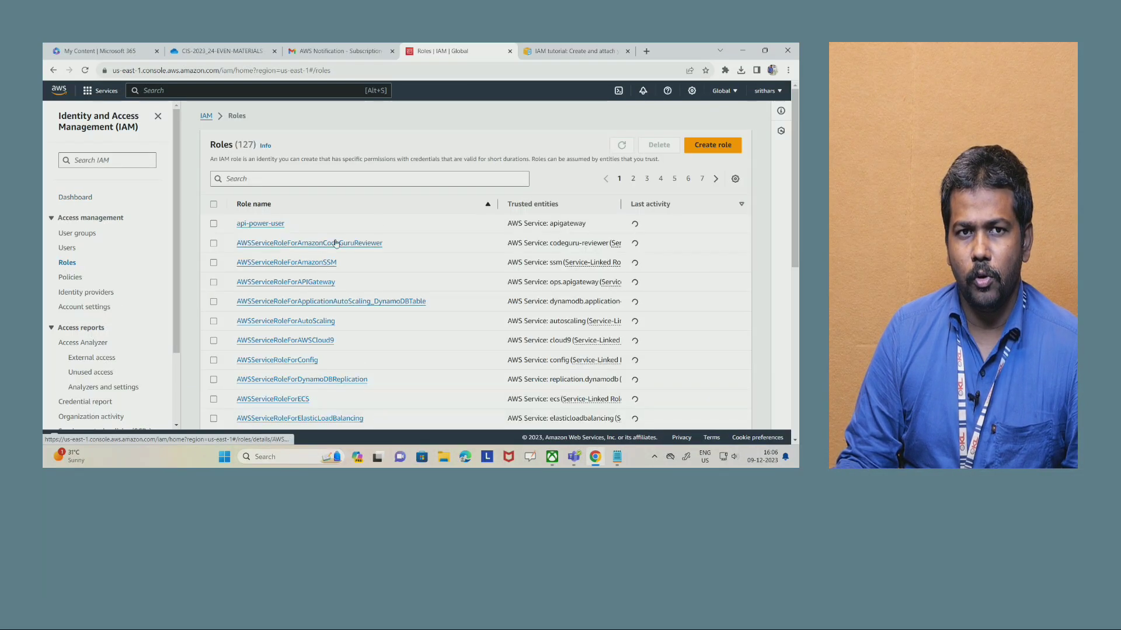
{"action": "left_click", "coordinate": [727, 149]}
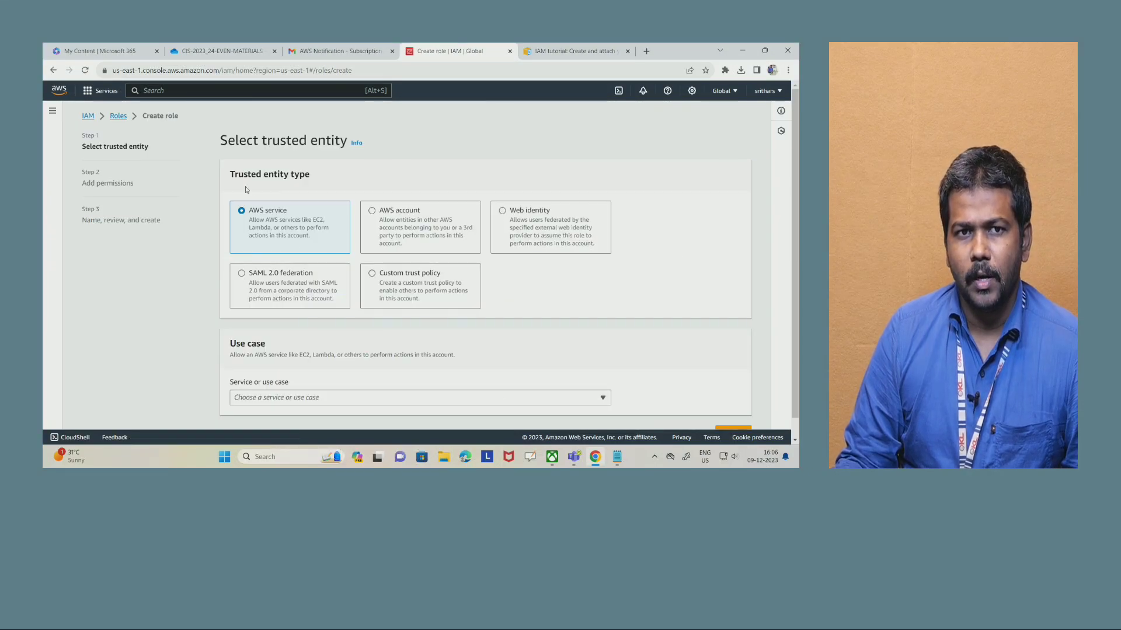
- Keep AWS service as the trusted entity type, choose EC2 as the service and use case, and continue to the permissions
{"action": "left_click_drag", "start_coordinate": [230, 176], "coordinate": [387, 171]}
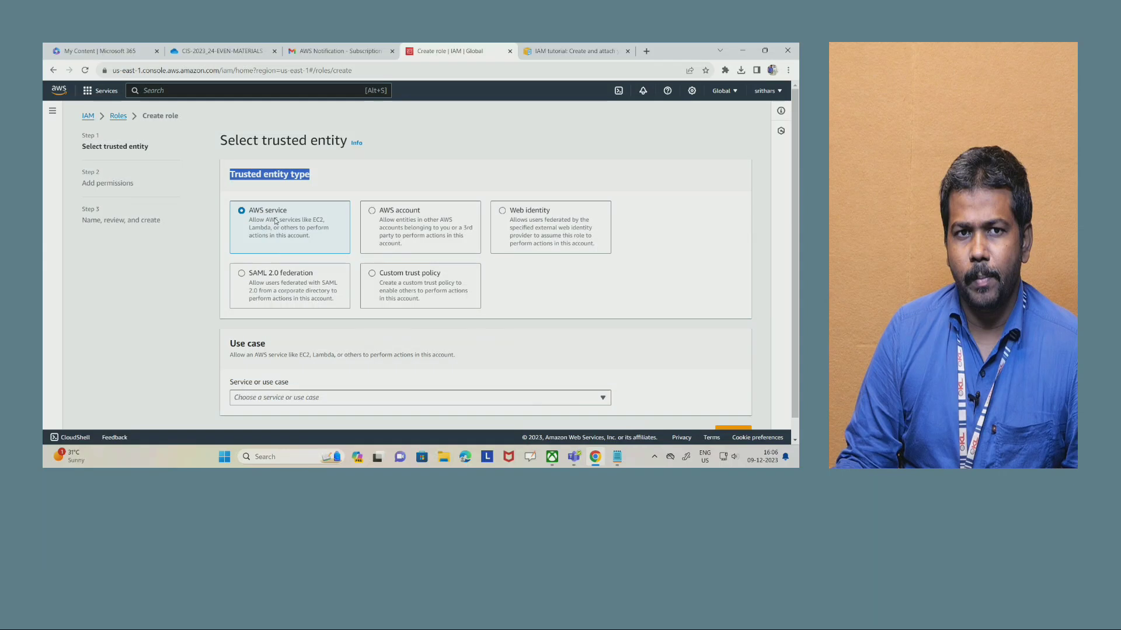
{"action": "scroll", "coordinate": [294, 239], "scroll_direction": "down", "scroll_amount": 1}
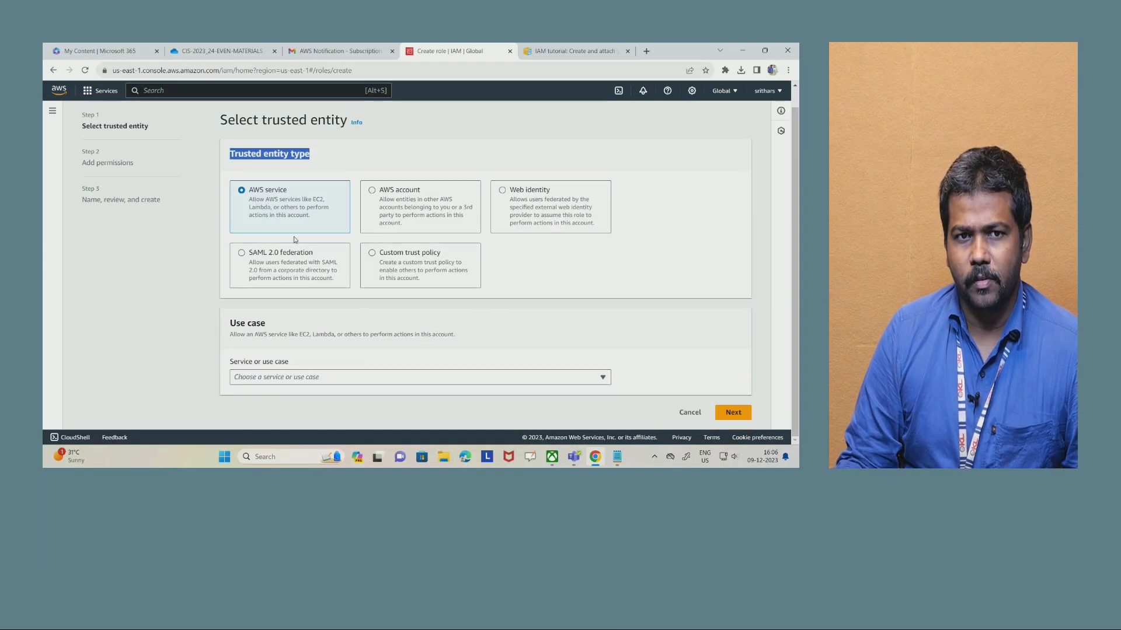
{"action": "left_click", "coordinate": [310, 377]}
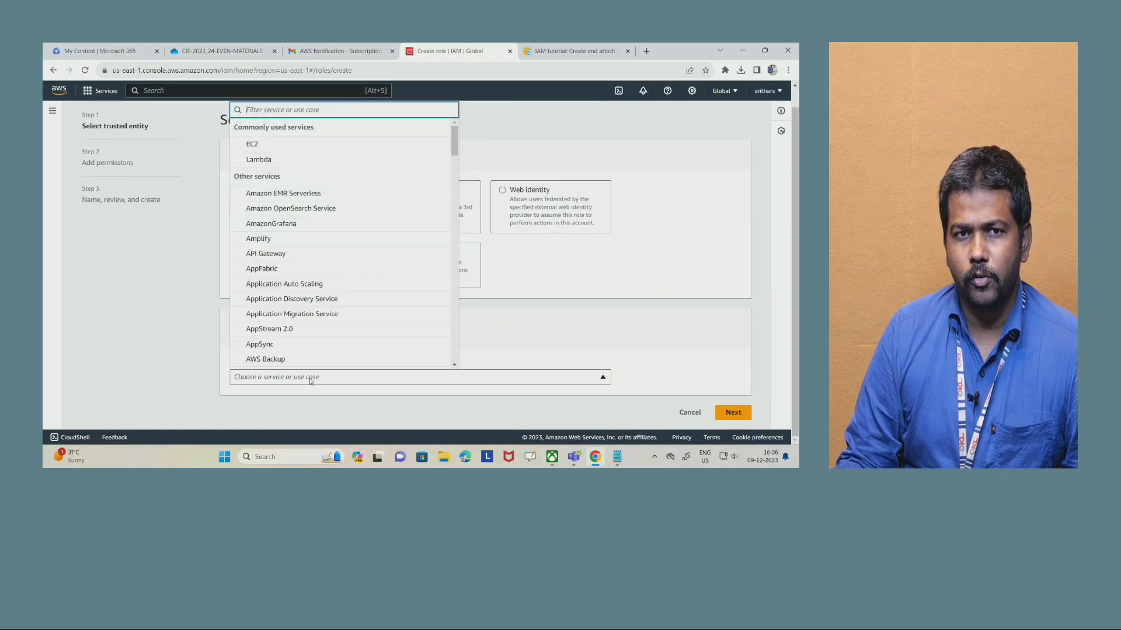
{"action": "left_click", "coordinate": [277, 146]}
{"action": "scroll", "coordinate": [418, 344], "scroll_direction": "down", "scroll_amount": 4}
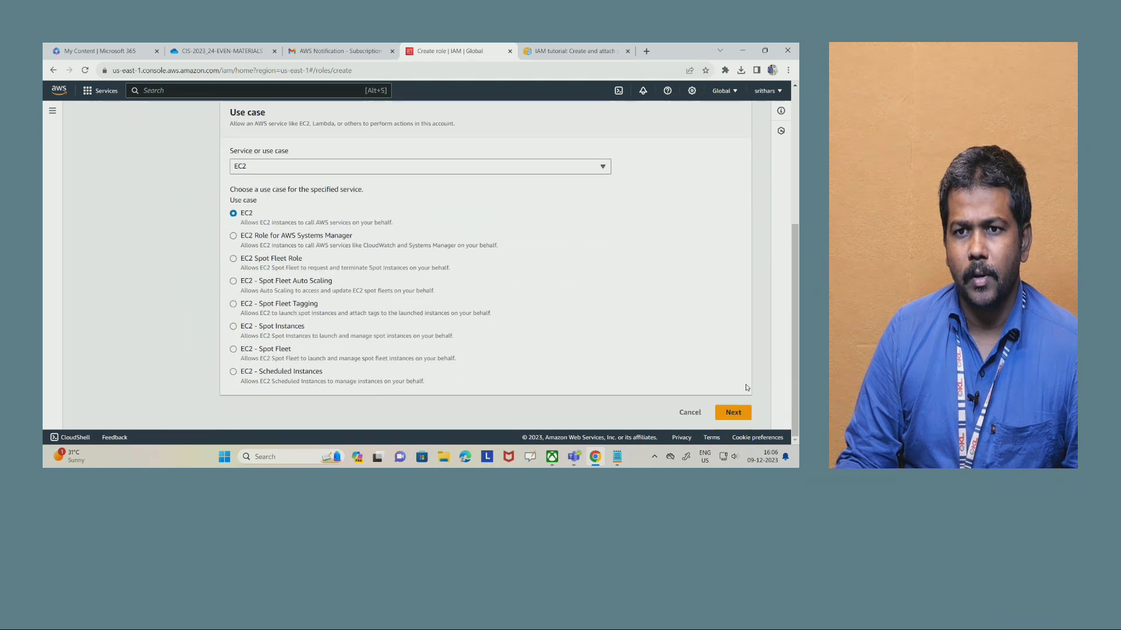
{"action": "left_click", "coordinate": [732, 413]}
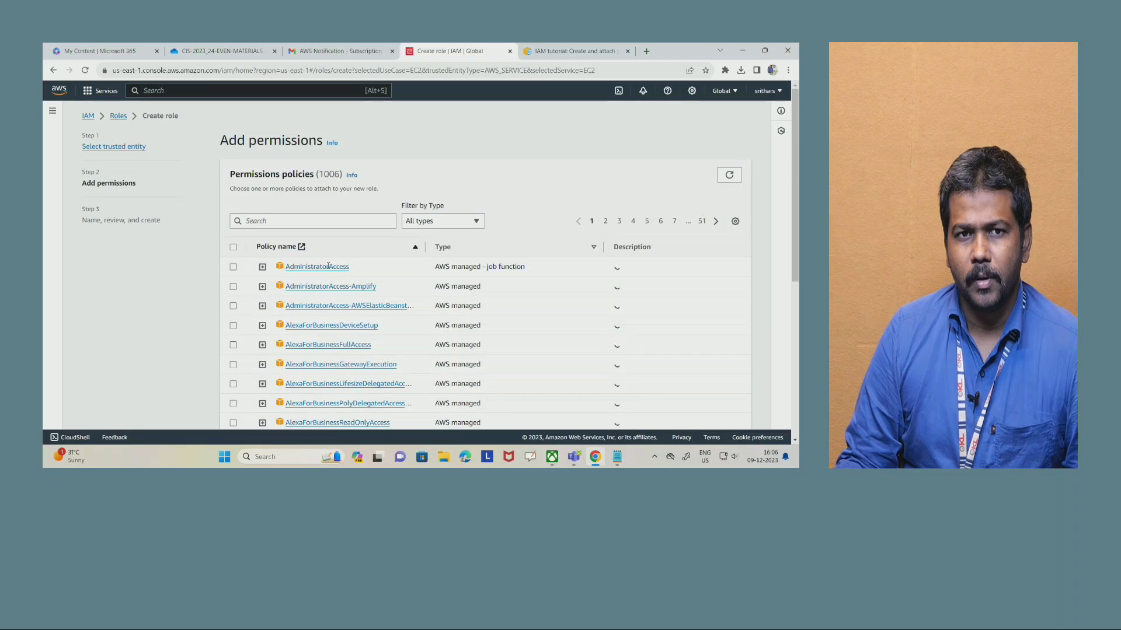
- Filter the permissions policies by "s3full", select AmazonS3FullAccess for the role and continue to the review page
{"action": "left_click", "coordinate": [265, 222]}
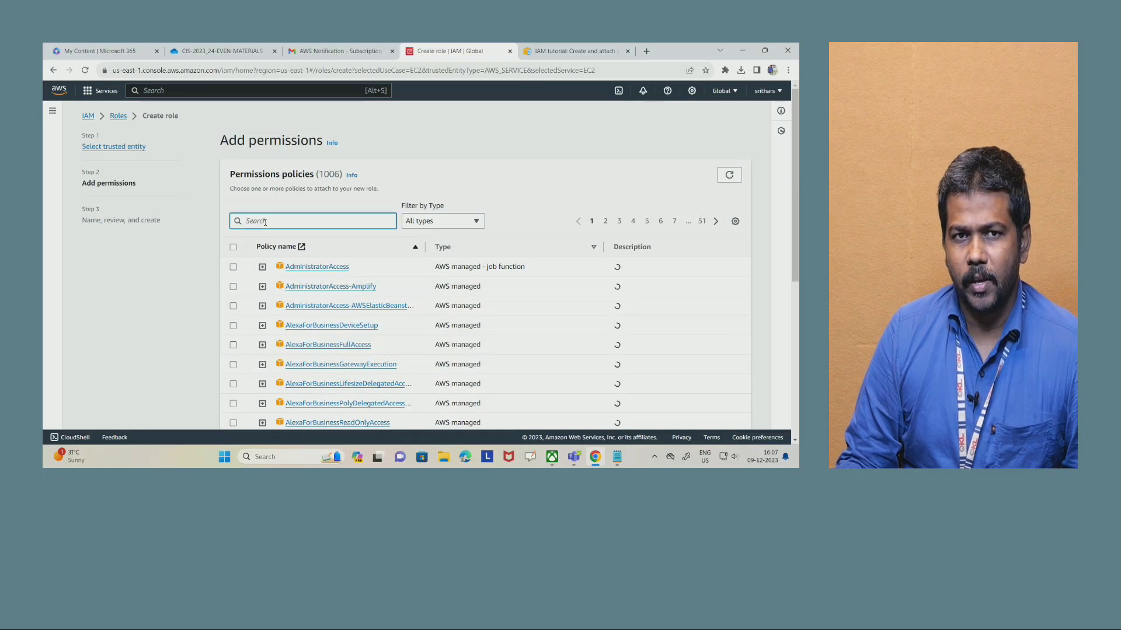
{"action": "type", "text": "s3"}
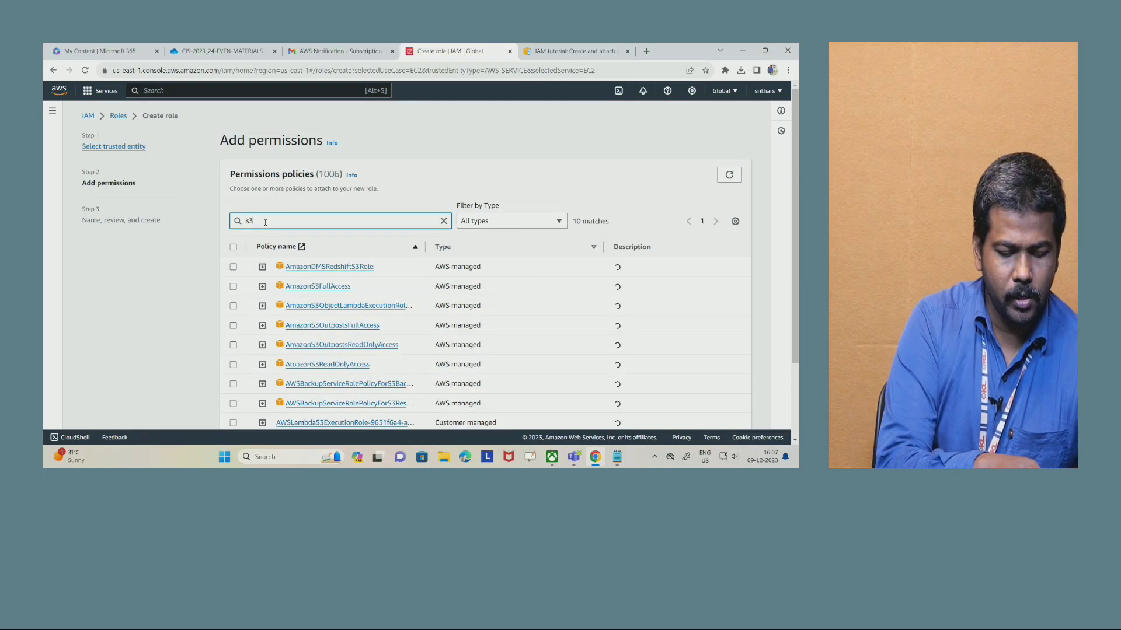
{"action": "type", "text": "full"}
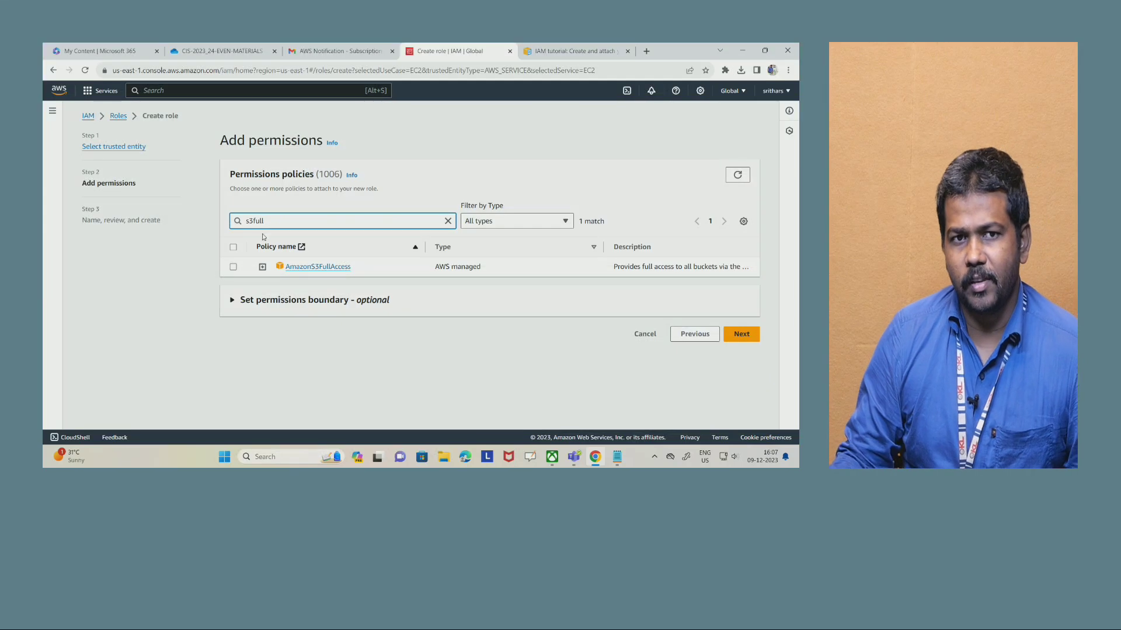
{"action": "left_click", "coordinate": [232, 267]}
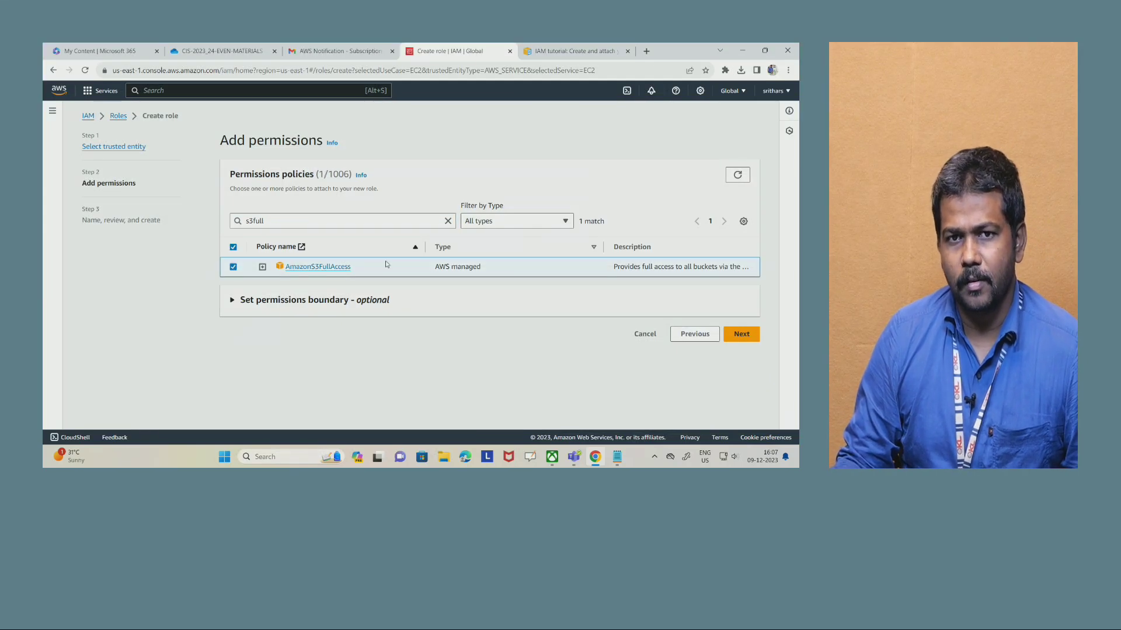
{"action": "left_click", "coordinate": [742, 335]}
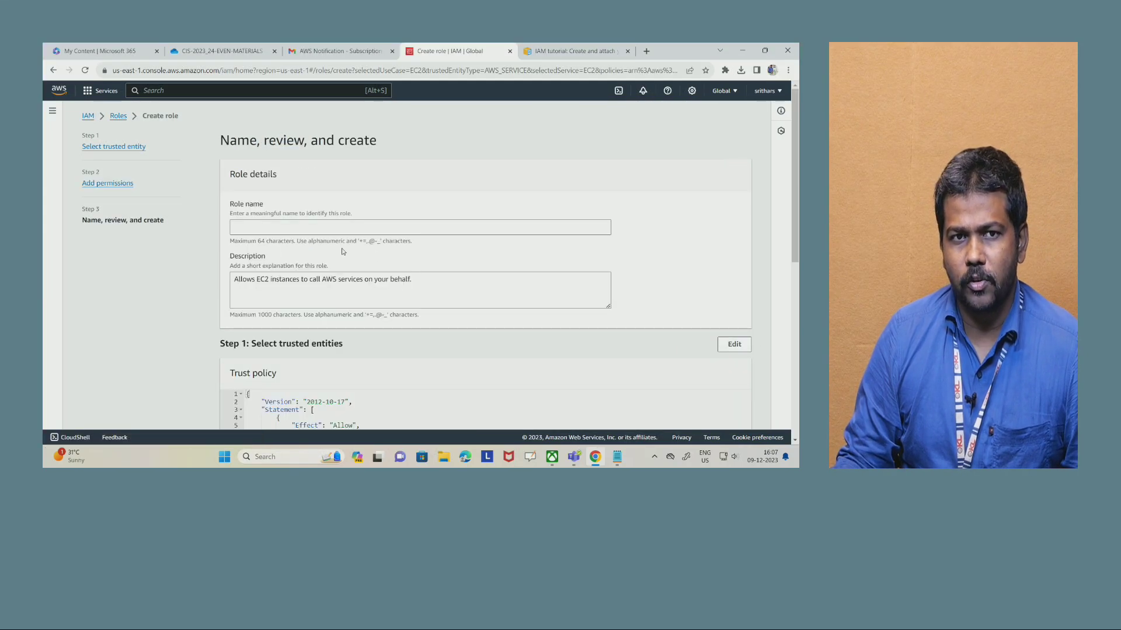
- Name the new role role1
{"action": "left_click", "coordinate": [305, 227]}
{"action": "type", "text": "rol"}
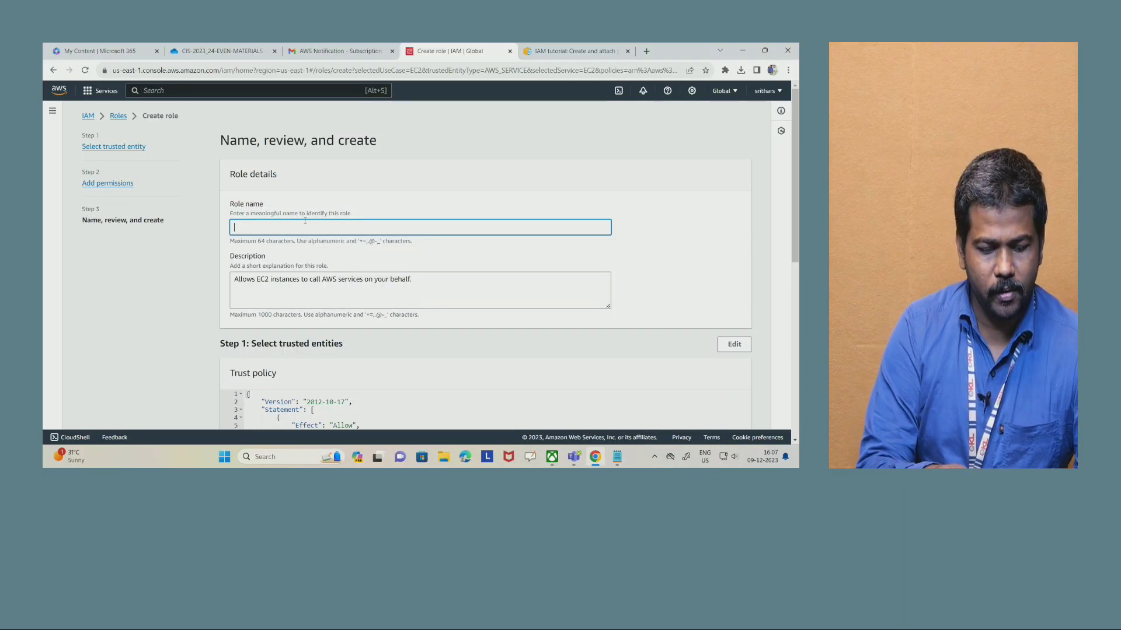
{"action": "type", "text": "e1"}
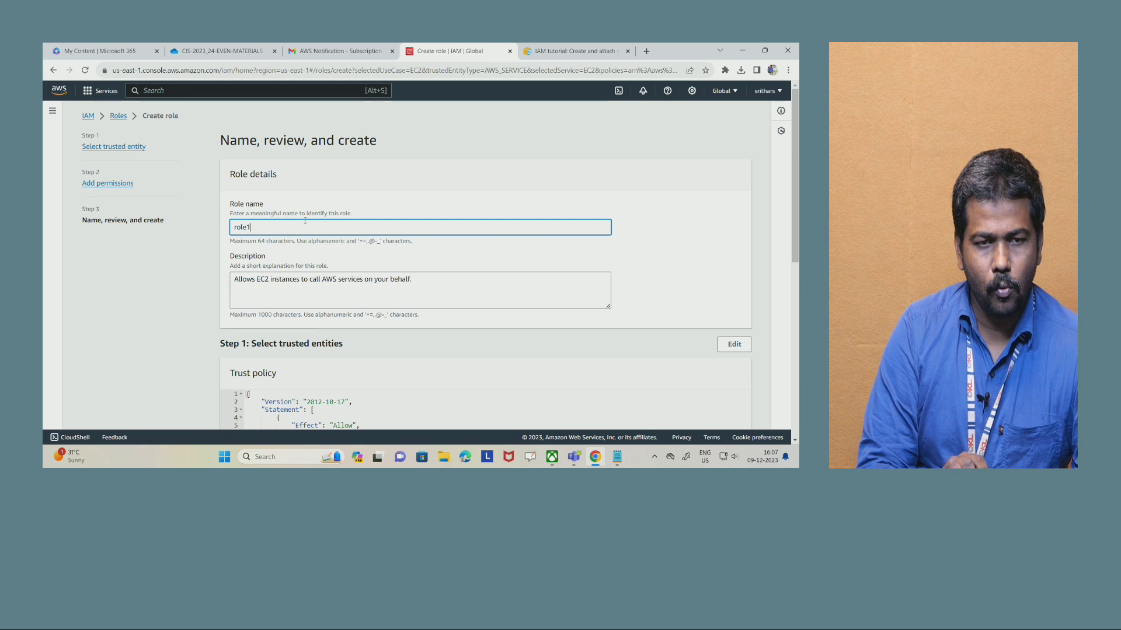
- Review the trust policy and permissions summary for role1, and create the role
{"action": "scroll", "coordinate": [365, 265], "scroll_direction": "down", "scroll_amount": 3}
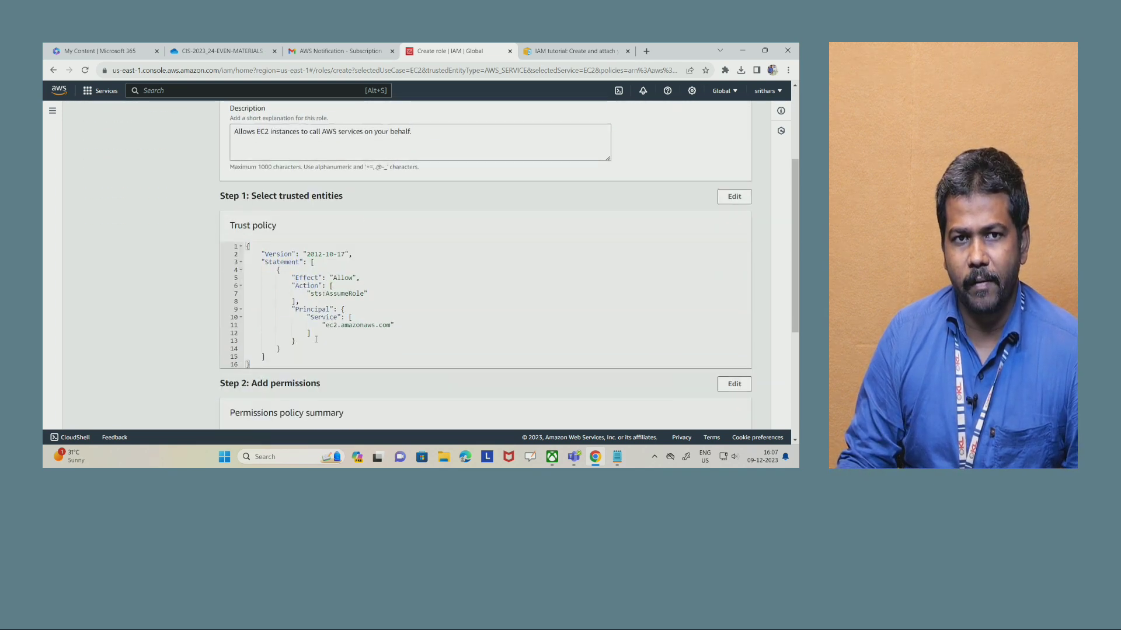
{"action": "left_click_drag", "start_coordinate": [245, 246], "coordinate": [285, 364]}
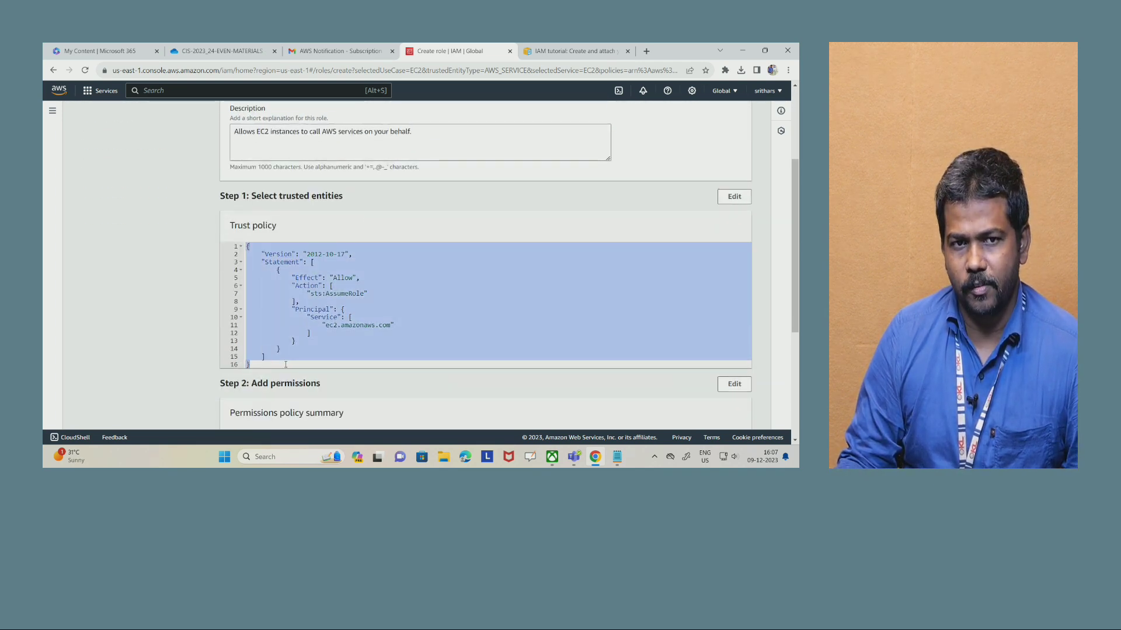
{"action": "scroll", "coordinate": [750, 362], "scroll_direction": "down", "scroll_amount": 5}
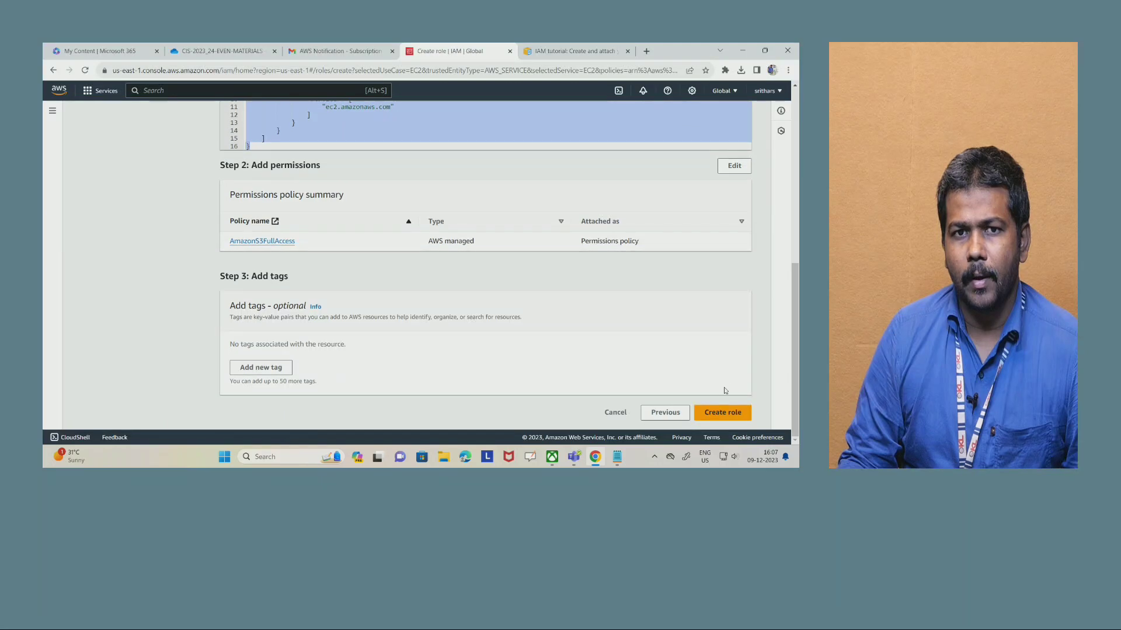
{"action": "left_click", "coordinate": [720, 422]}
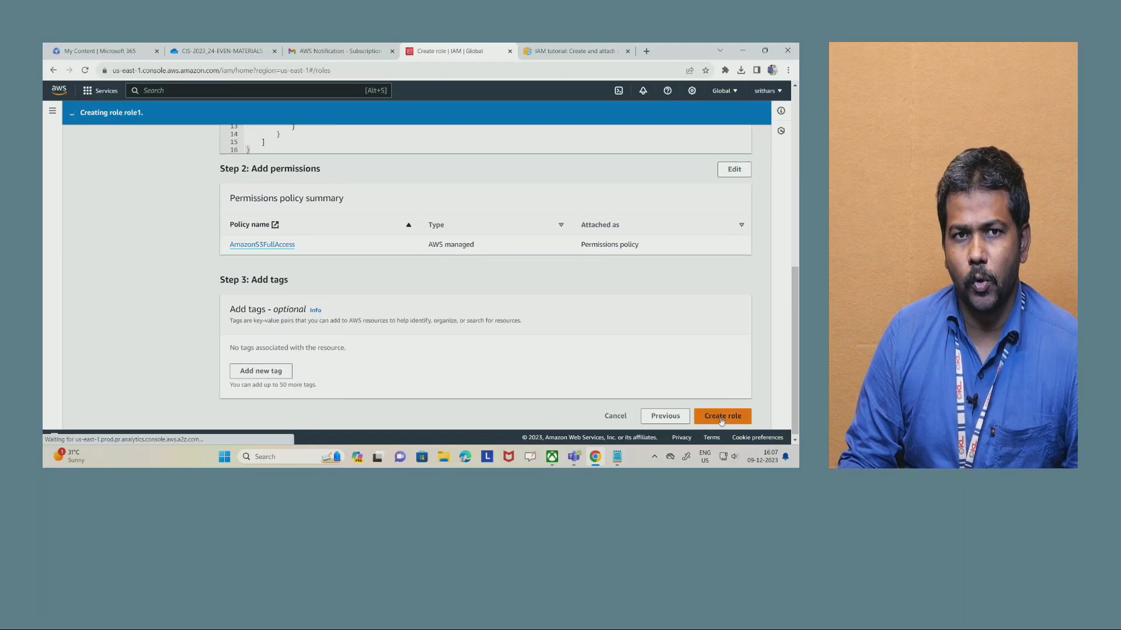
- Filter the IAM roles by "role1" and open the details of that exact role
{"action": "left_click", "coordinate": [268, 198]}
{"action": "type", "text": "trol"}
{"action": "key", "text": "BackSpace"}
{"action": "key", "text": "BackSpace"}
{"action": "key", "text": "BackSpace"}
{"action": "key", "text": "BackSpace"}
{"action": "type", "text": "rol"}
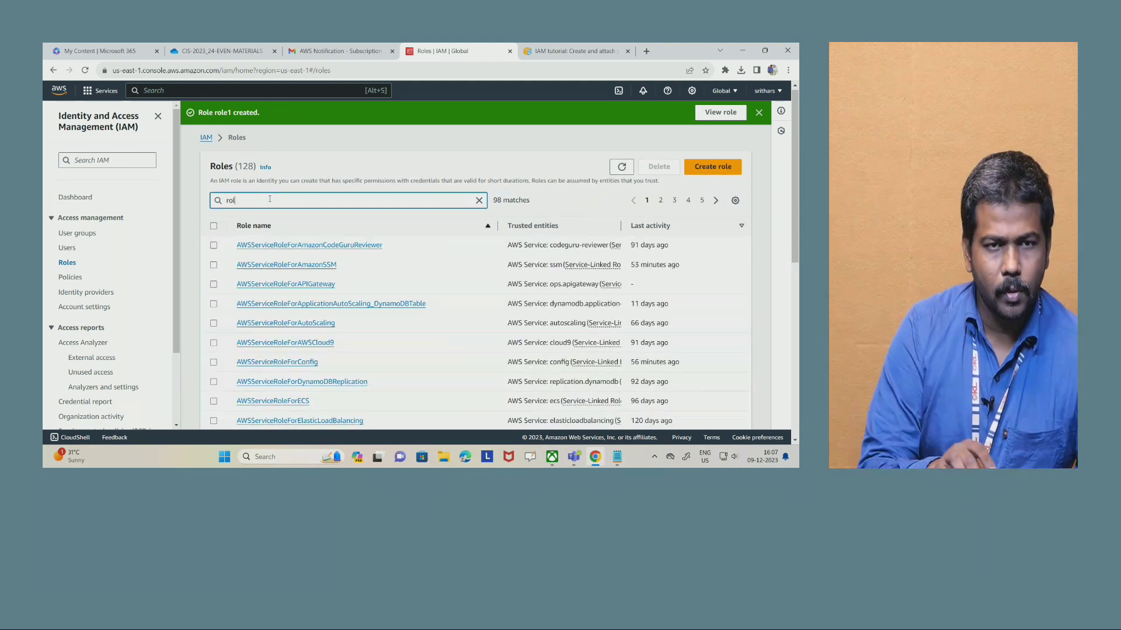
{"action": "type", "text": "e1"}
{"action": "key", "text": "BackSpace"}
{"action": "key", "text": "BackSpace"}
{"action": "key", "text": "BackSpace"}
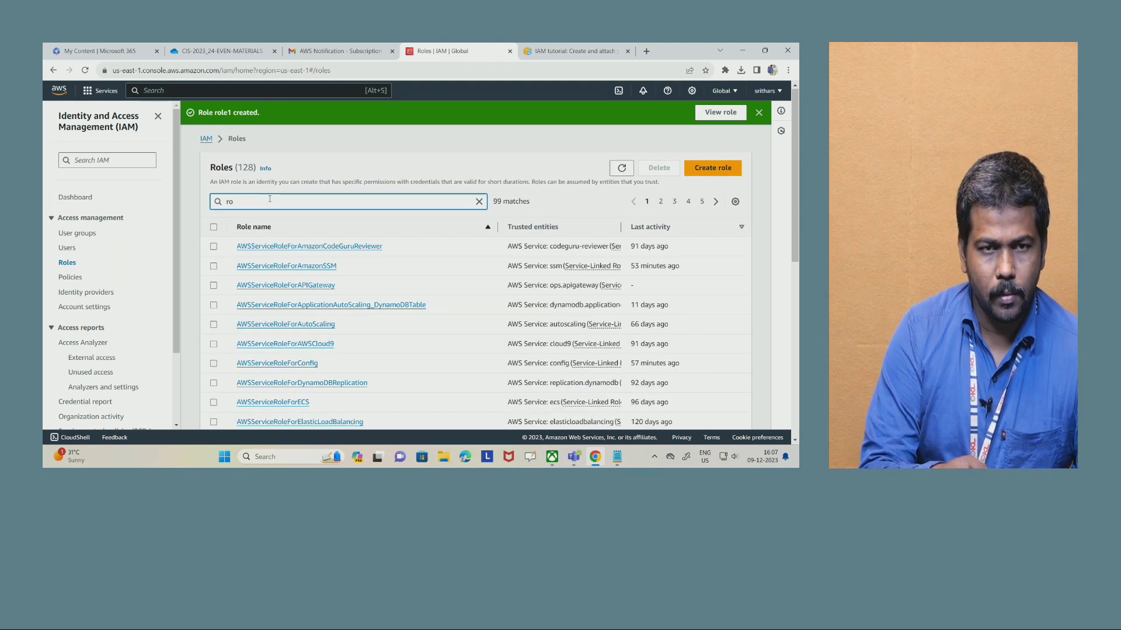
{"action": "key", "text": "BackSpace"}
{"action": "key", "text": "BackSpace"}
{"action": "type", "text": "role"}
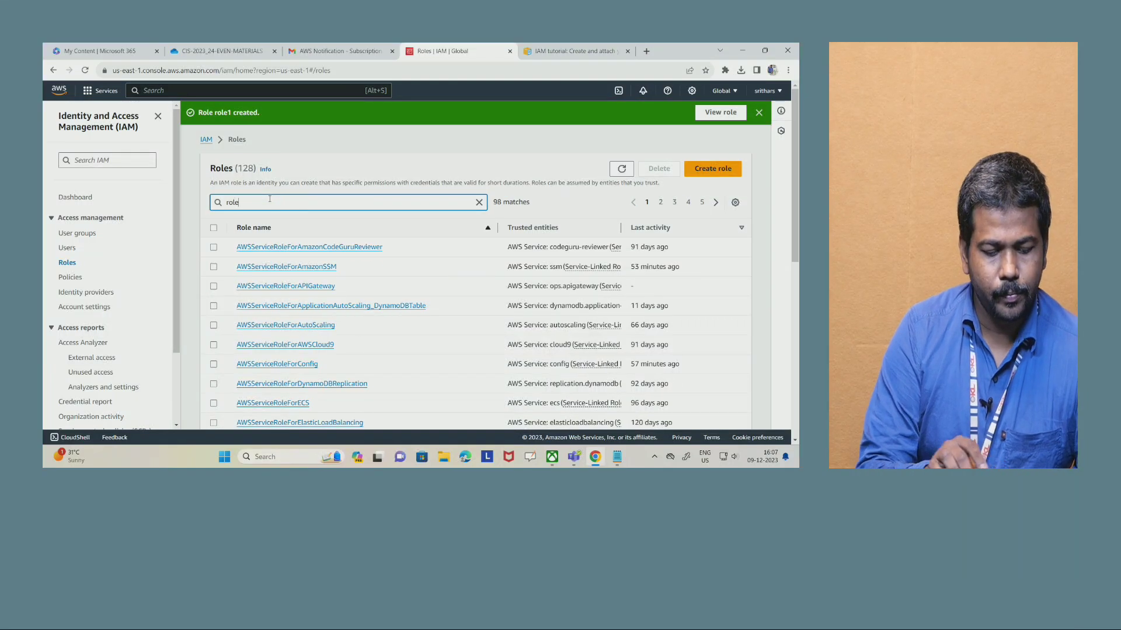
{"action": "type", "text": "1"}
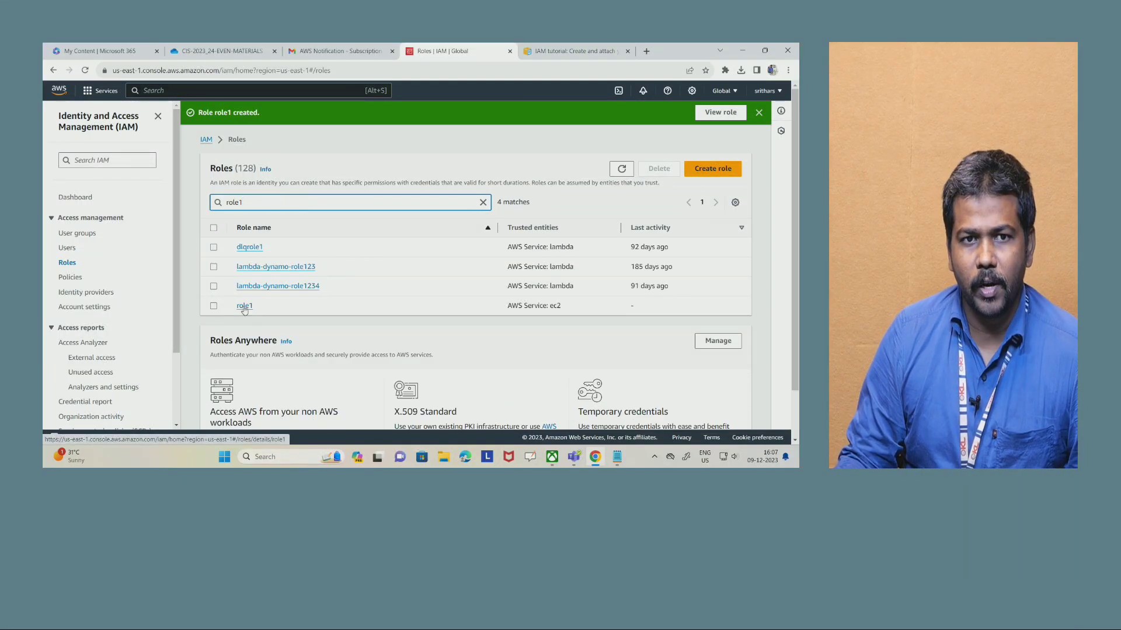
{"action": "left_click", "coordinate": [244, 307]}
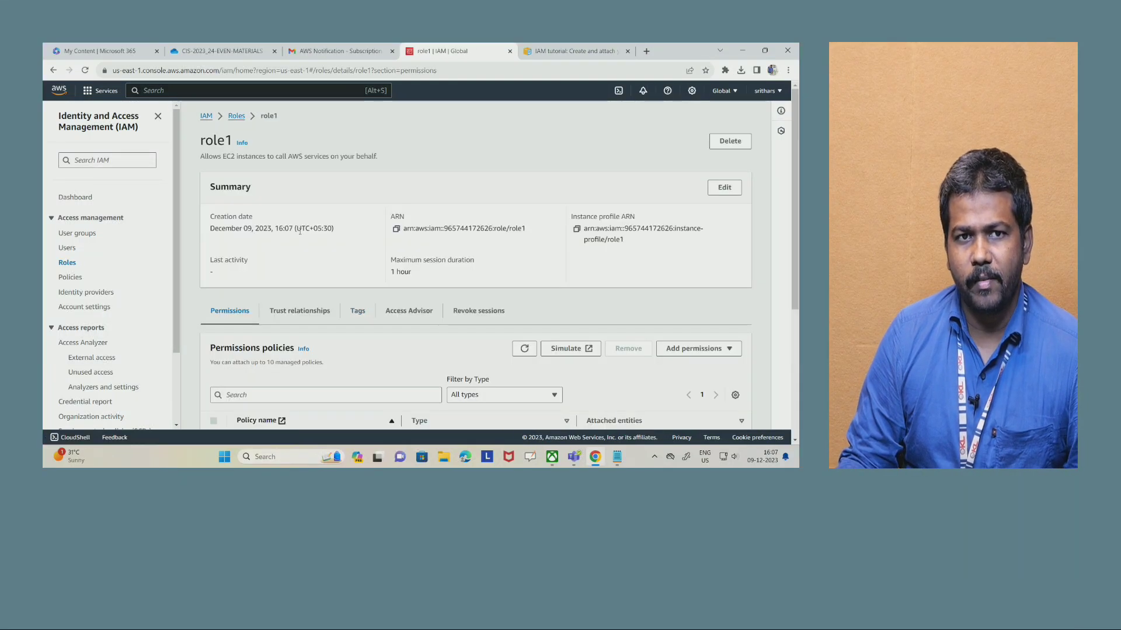
- Check the role's attached permissions policy, and read the Task 2 instruction on launching an EC2 instance in the lab PDF
{"action": "scroll", "coordinate": [511, 304], "scroll_direction": "down", "scroll_amount": 2}
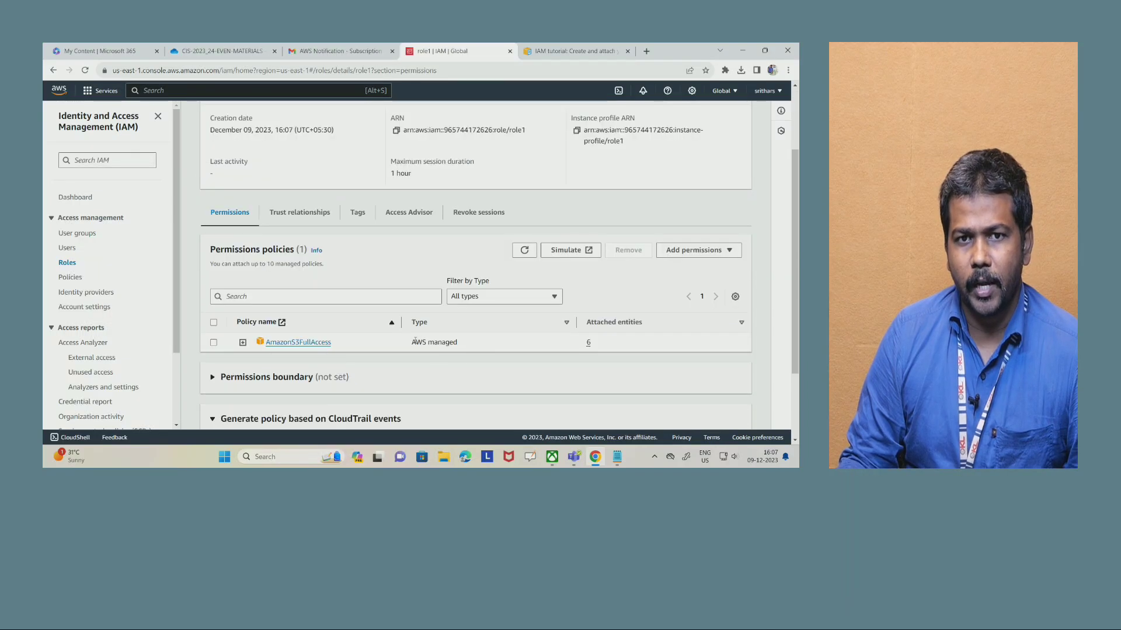
{"action": "left_click_drag", "start_coordinate": [415, 340], "coordinate": [462, 352]}
{"action": "left_click_drag", "start_coordinate": [353, 353], "coordinate": [270, 351]}
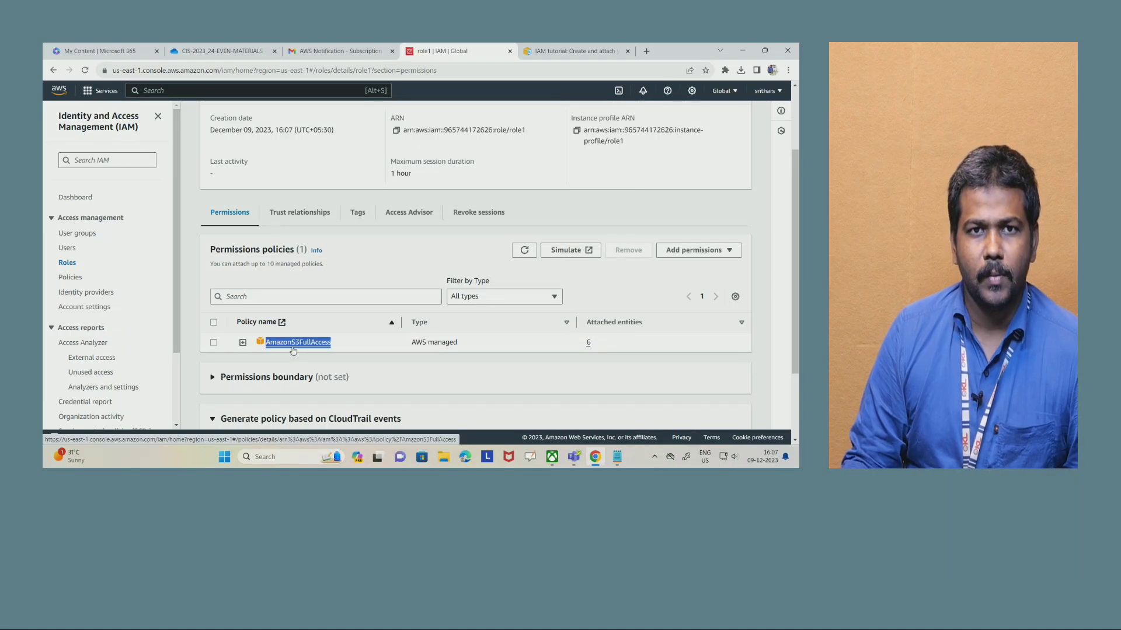
{"action": "left_click", "coordinate": [222, 51]}
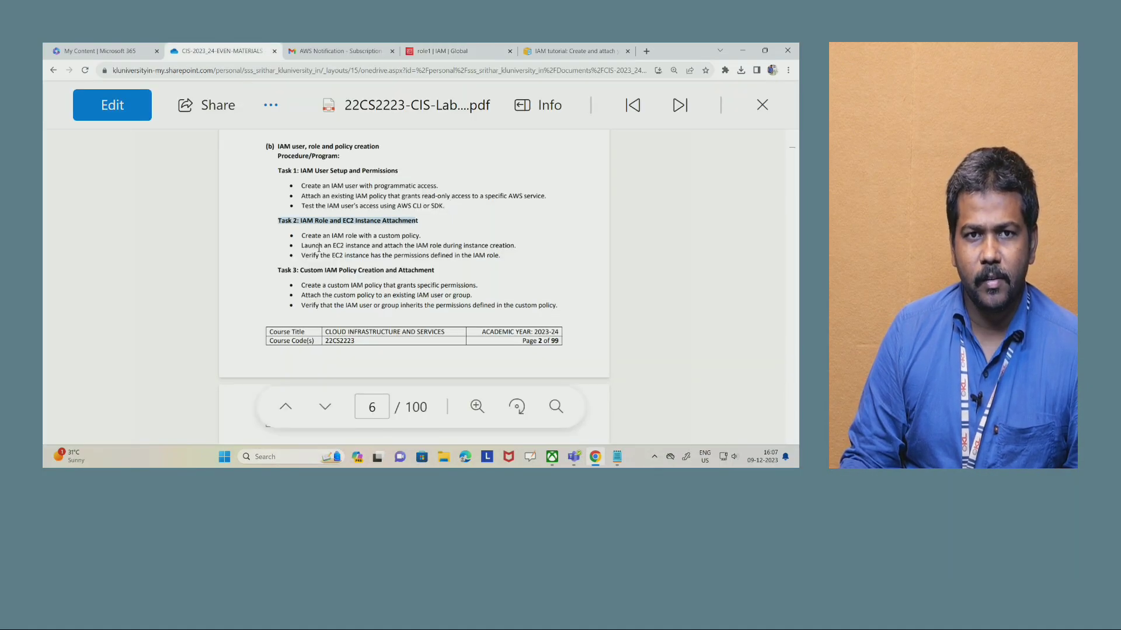
{"action": "left_click_drag", "start_coordinate": [303, 247], "coordinate": [498, 250]}
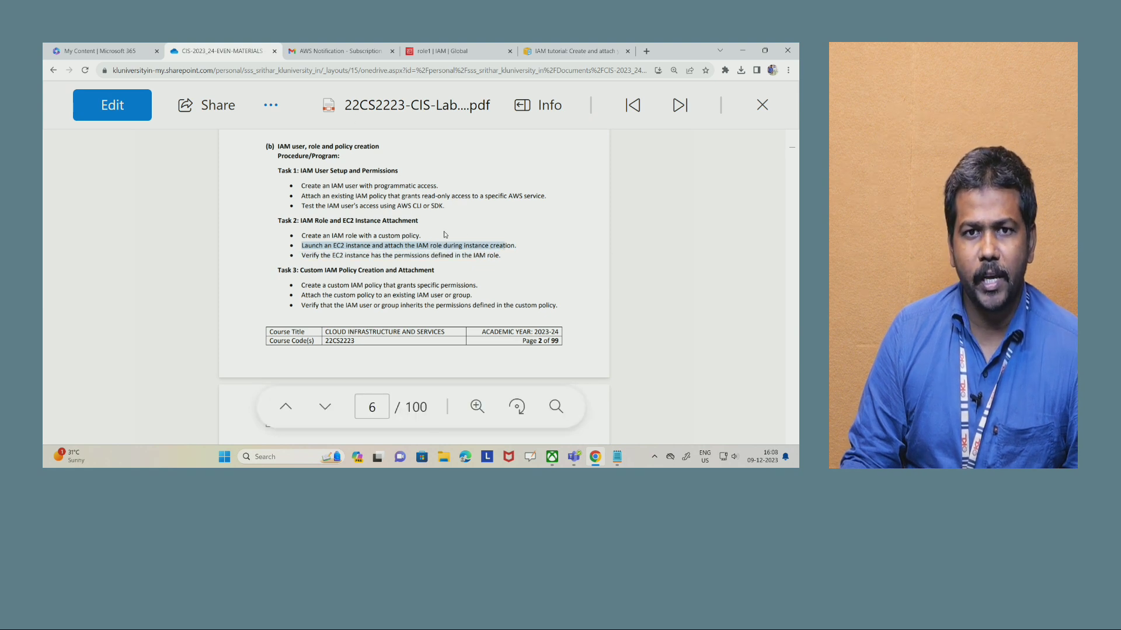
- Return to the role1 page, duplicate its browser tab and open the EC2 service in the copy
{"action": "left_click", "coordinate": [461, 51]}
{"action": "right_click", "coordinate": [464, 52]}
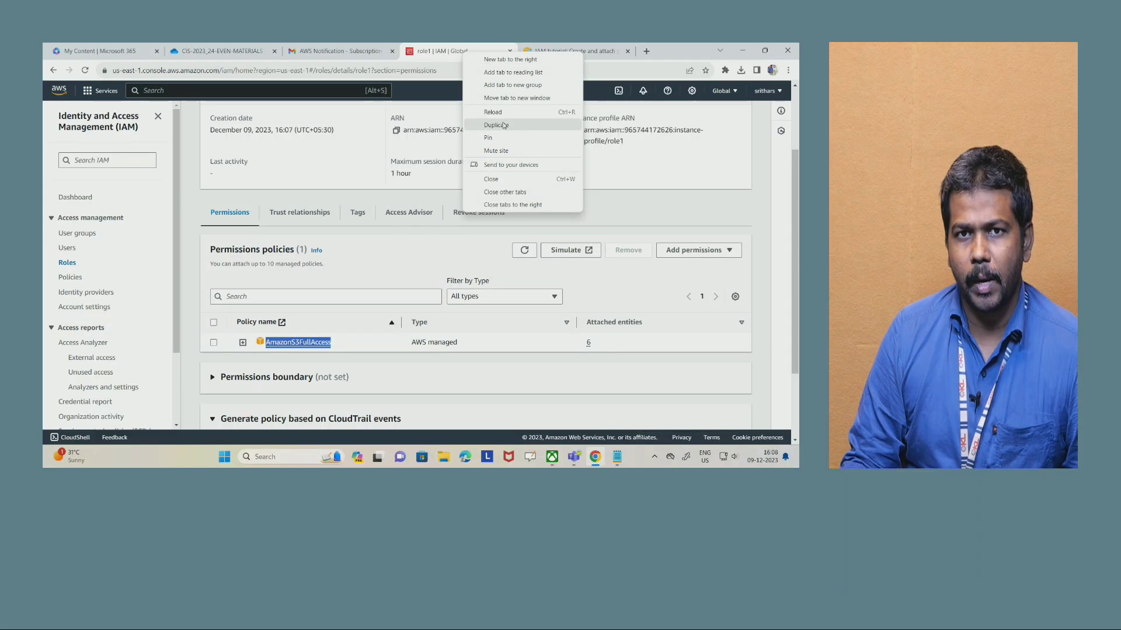
{"action": "left_click", "coordinate": [496, 124]}
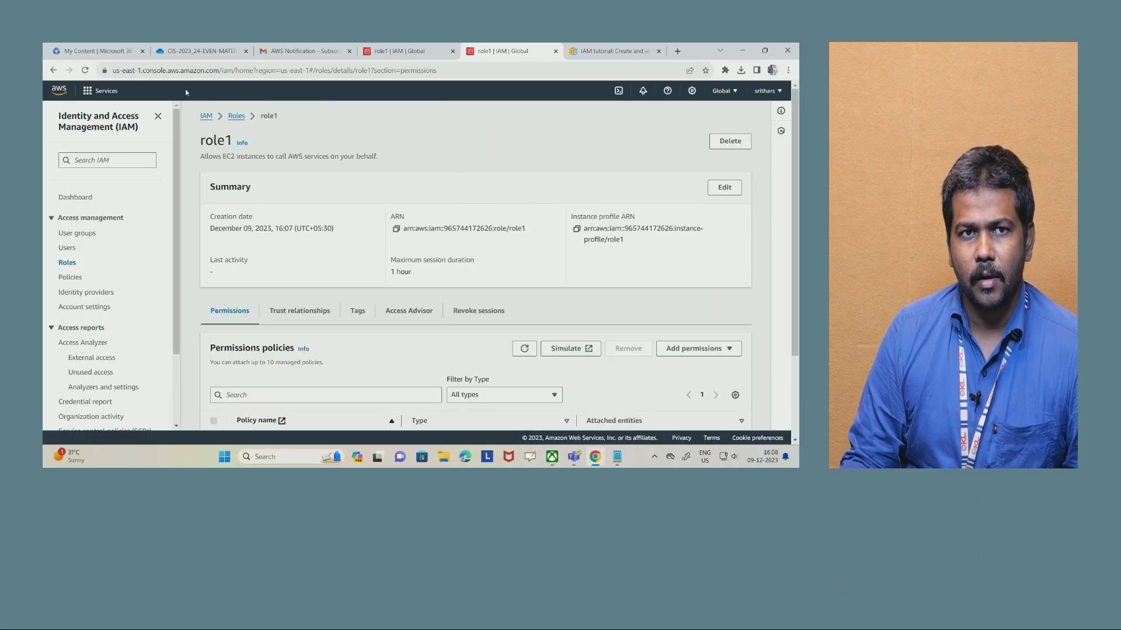
{"action": "left_click", "coordinate": [185, 91]}
{"action": "type", "text": "ec2"}
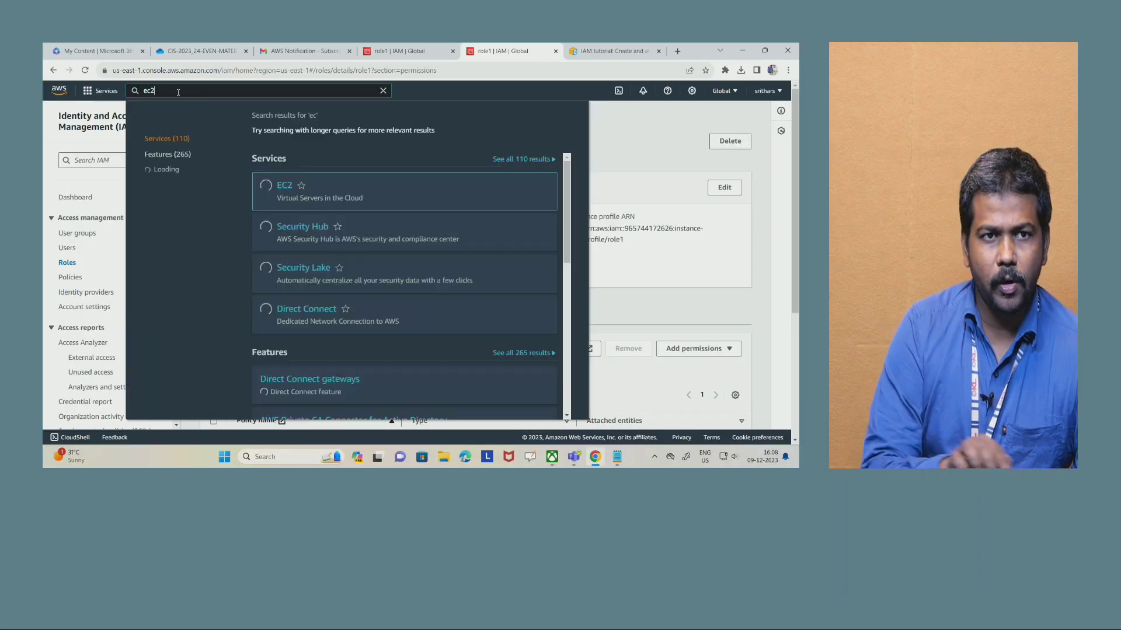
{"action": "left_click", "coordinate": [286, 190]}
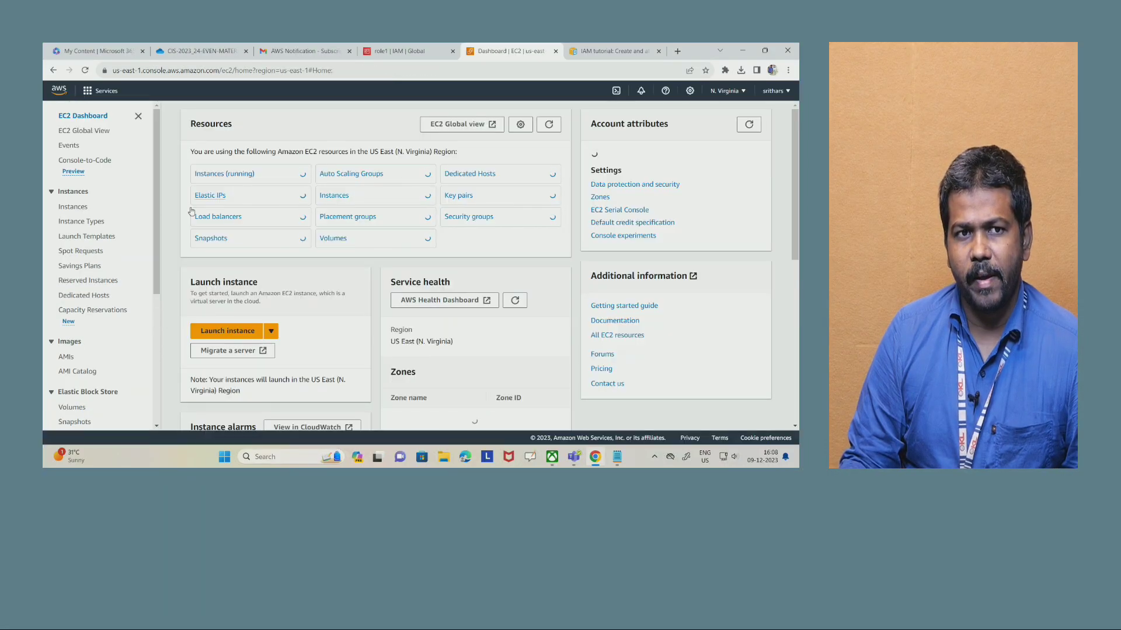
- Start launching a new instance from the EC2 instances list and name it machine1
{"action": "left_click", "coordinate": [74, 210]}
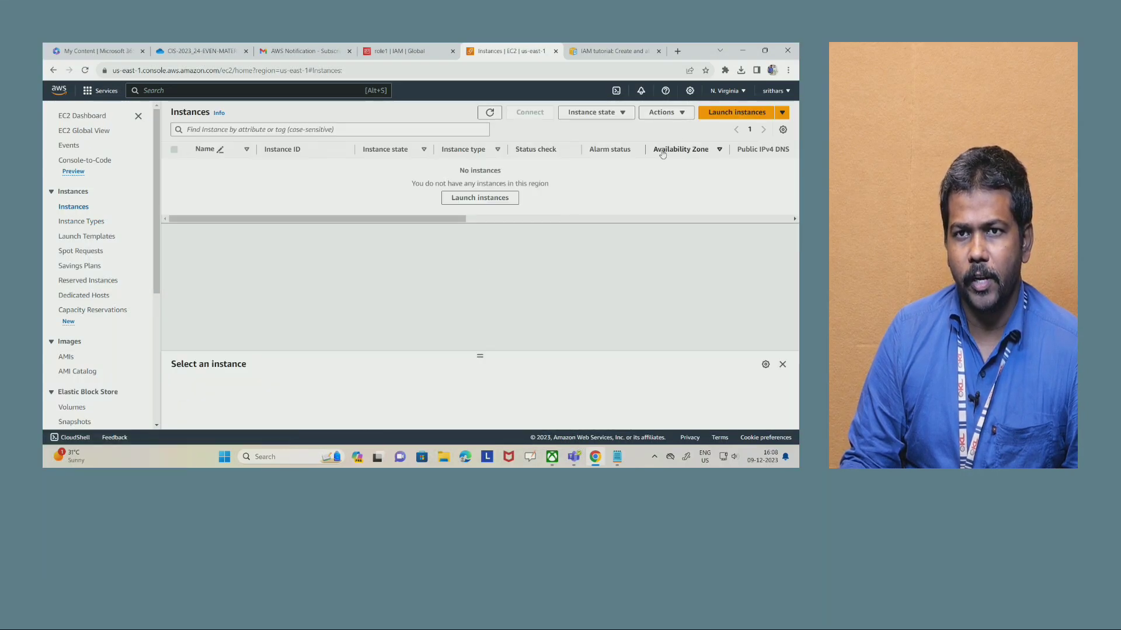
{"action": "left_click", "coordinate": [736, 112]}
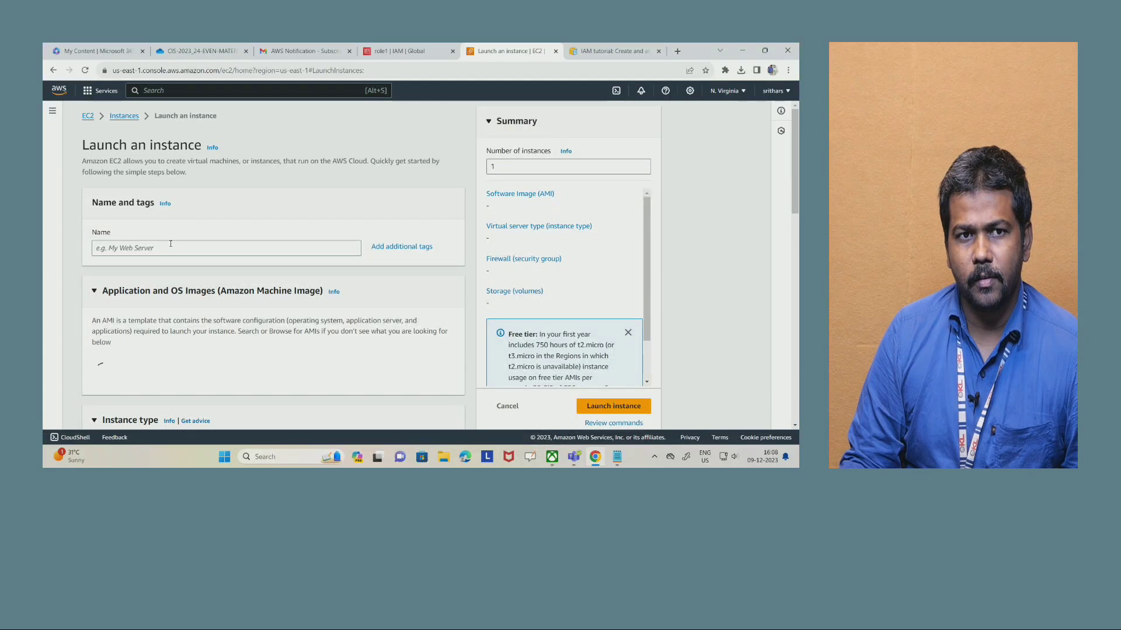
{"action": "left_click", "coordinate": [126, 247]}
{"action": "type", "text": "mach"}
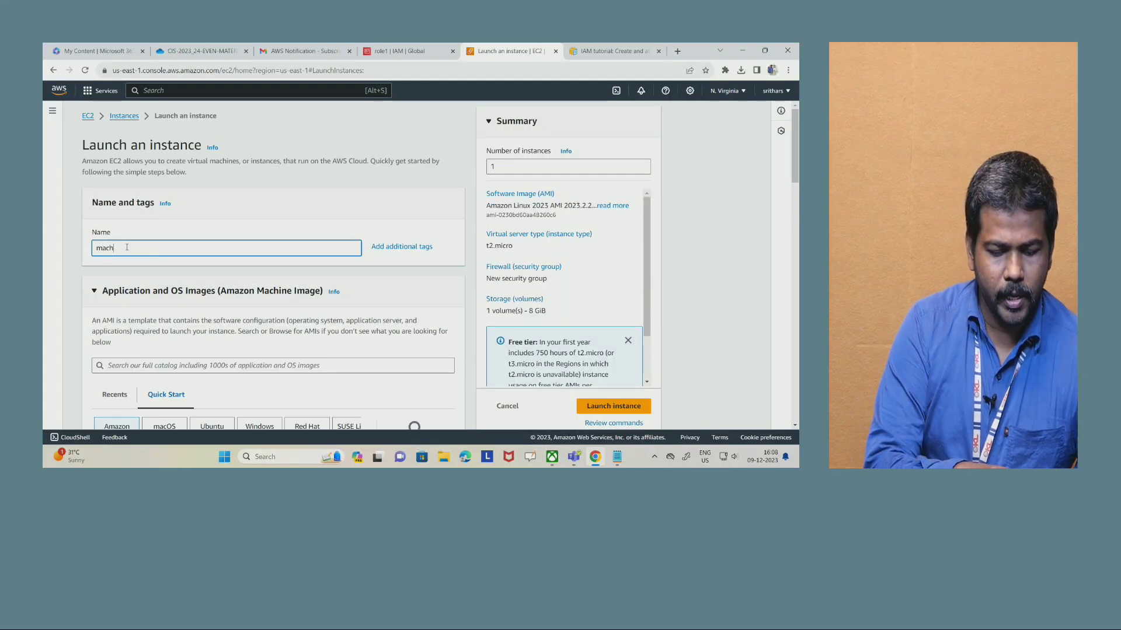
{"action": "type", "text": "ine1"}
- Browse the AMI catalog and select the 64-bit (x86) Amazon Linux 2023 AMI for the instance
{"action": "scroll", "coordinate": [416, 336], "scroll_direction": "down", "scroll_amount": 2}
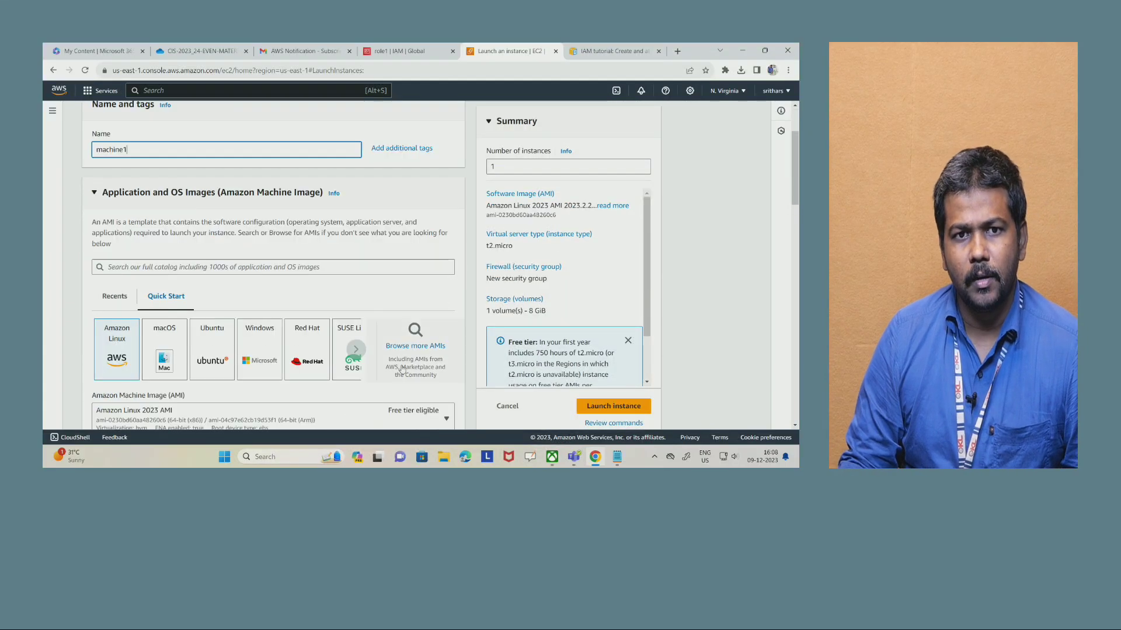
{"action": "left_click", "coordinate": [417, 336]}
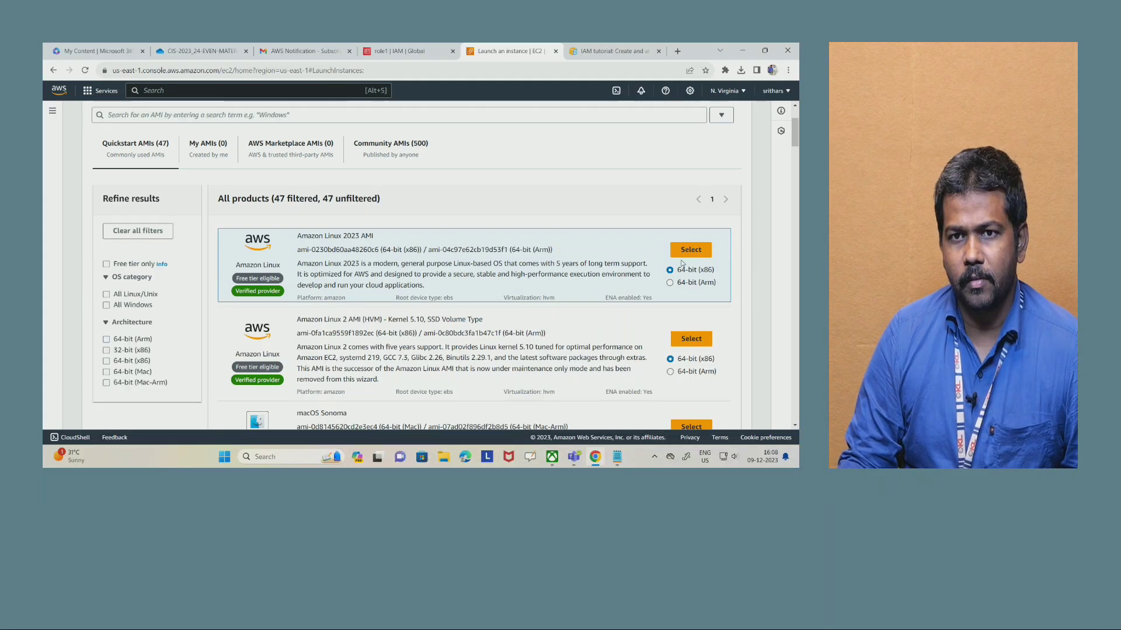
{"action": "left_click", "coordinate": [688, 253]}
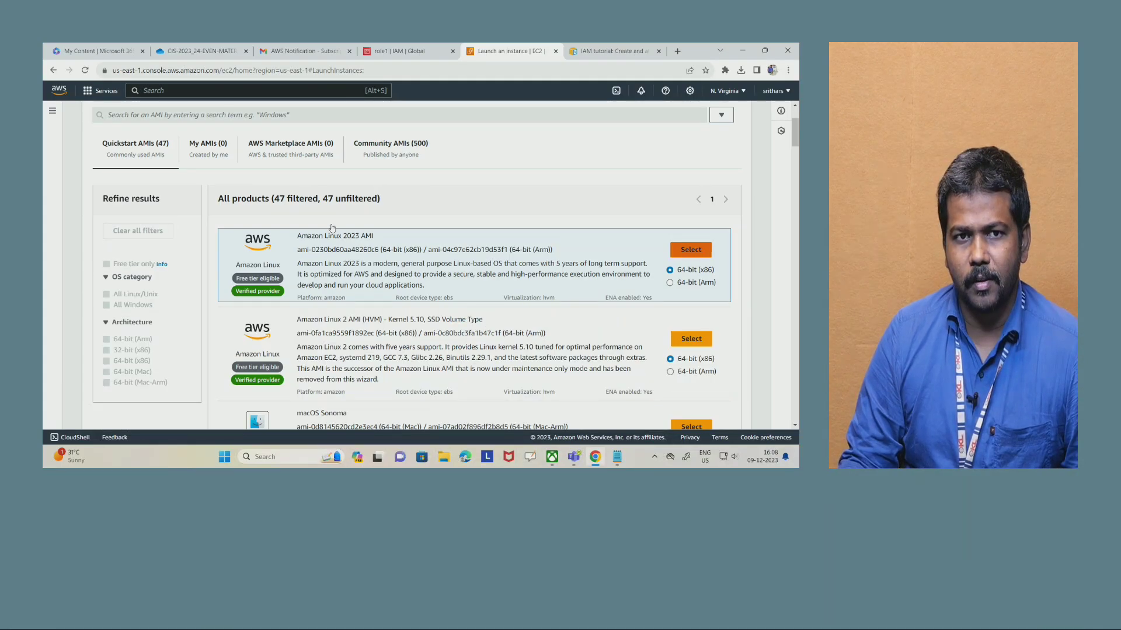
- Keep t2.micro as the instance type and choose to proceed without a key pair
{"action": "scroll", "coordinate": [179, 268], "scroll_direction": "down", "scroll_amount": 4}
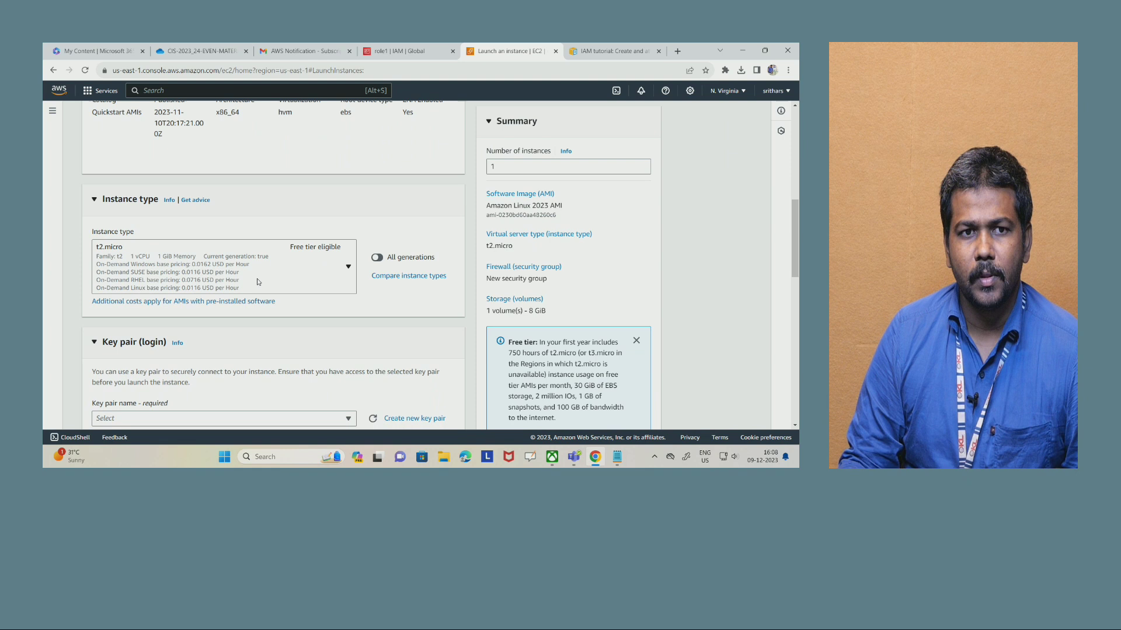
{"action": "scroll", "coordinate": [245, 183], "scroll_direction": "up", "scroll_amount": 2}
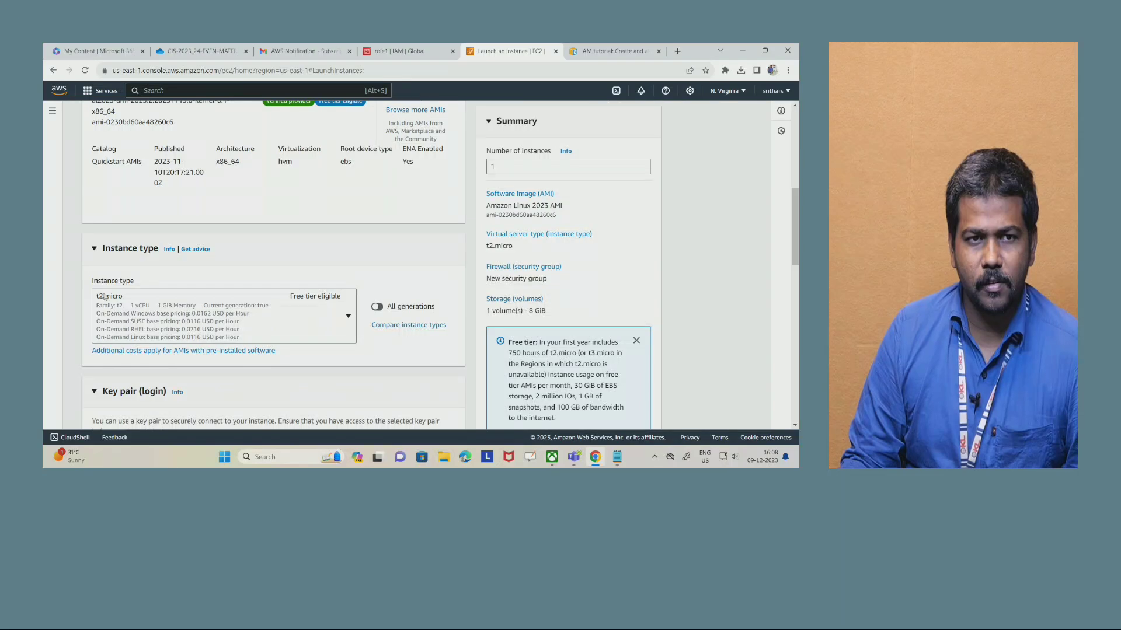
{"action": "scroll", "coordinate": [114, 305], "scroll_direction": "down", "scroll_amount": 2}
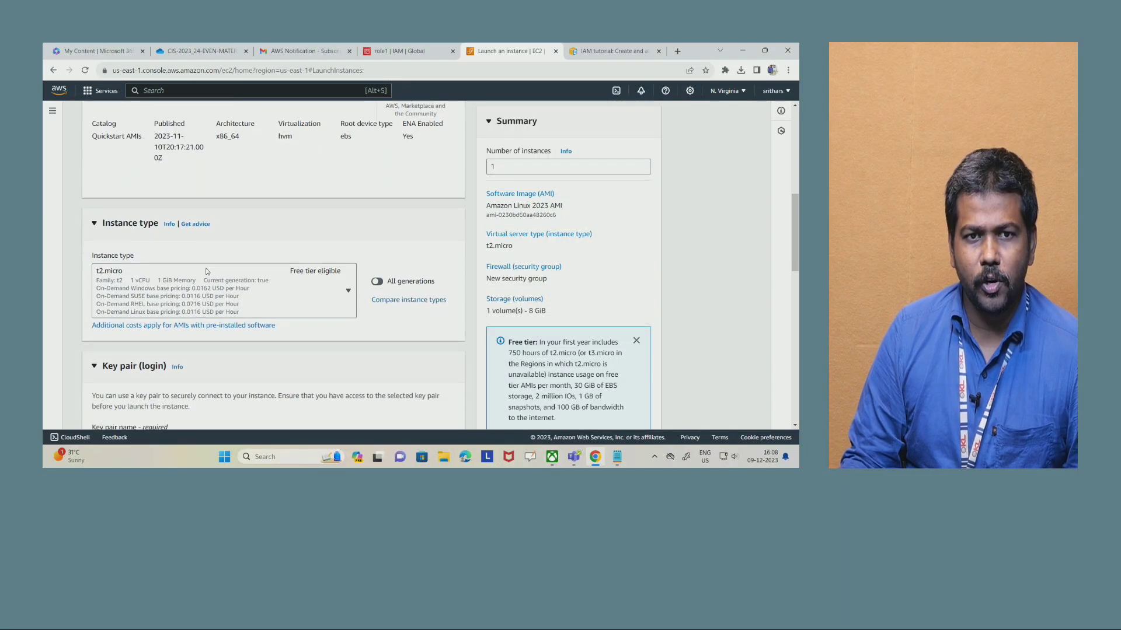
{"action": "scroll", "coordinate": [207, 211], "scroll_direction": "down", "scroll_amount": 2}
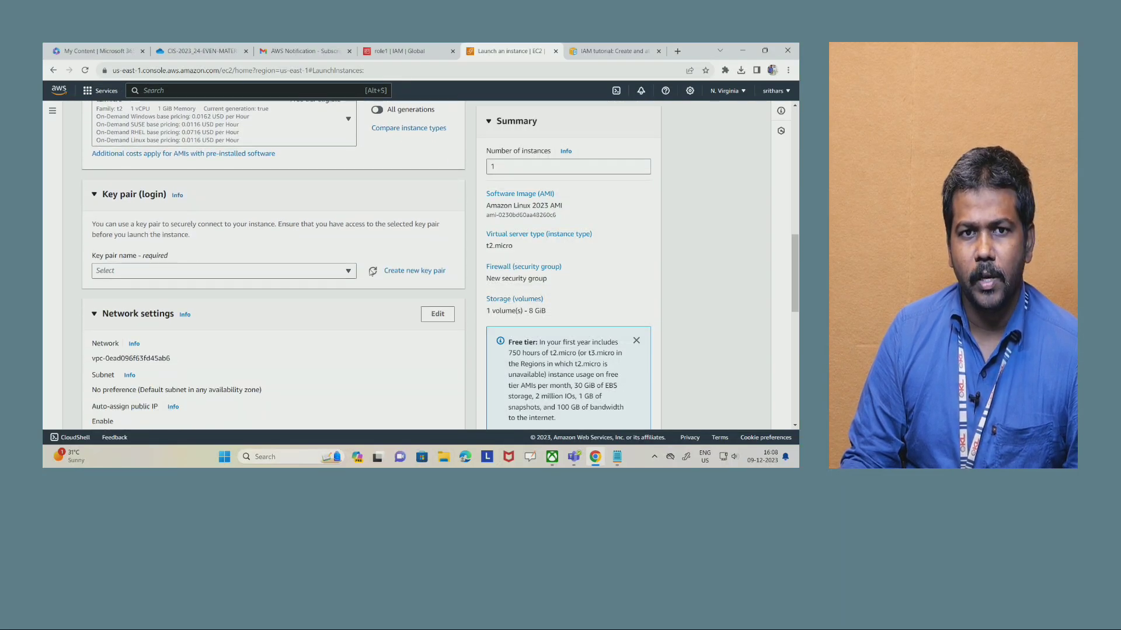
{"action": "left_click", "coordinate": [296, 273]}
{"action": "left_click", "coordinate": [201, 306]}
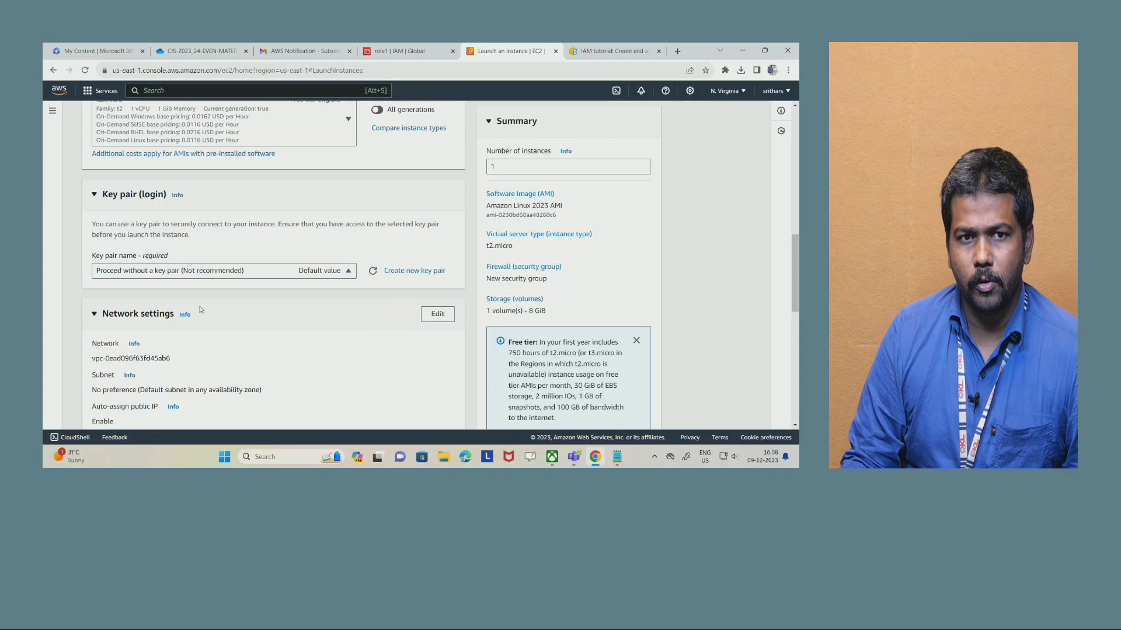
- Keep the new security group with SSH access and also allow HTTPS and HTTP traffic from the internet
{"action": "scroll", "coordinate": [266, 279], "scroll_direction": "down", "scroll_amount": 2}
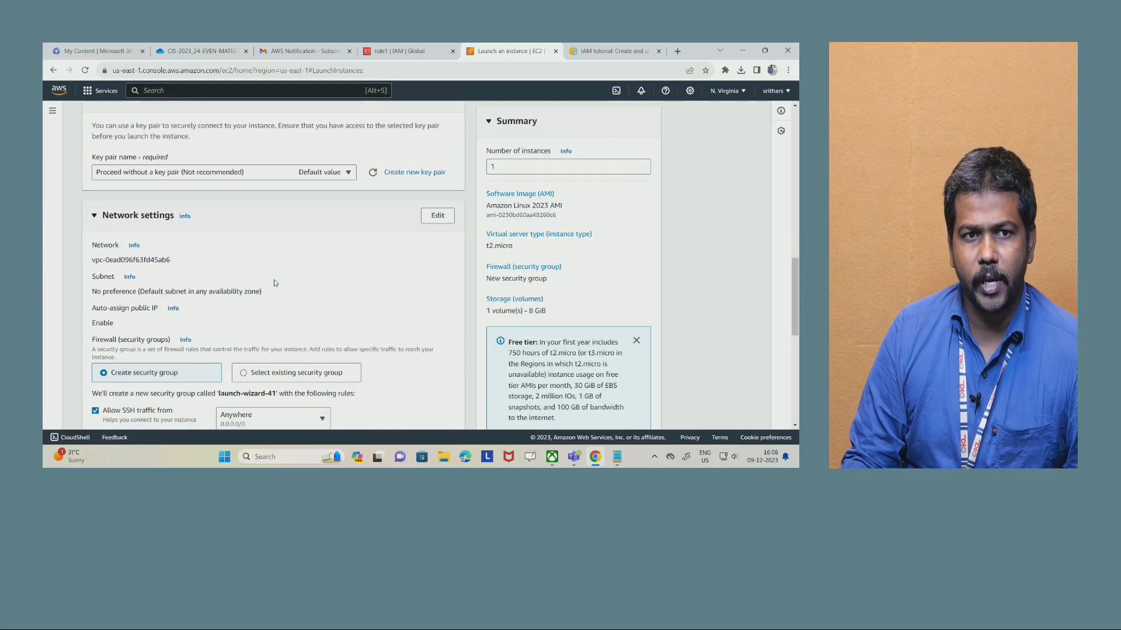
{"action": "scroll", "coordinate": [114, 305], "scroll_direction": "down", "scroll_amount": 1}
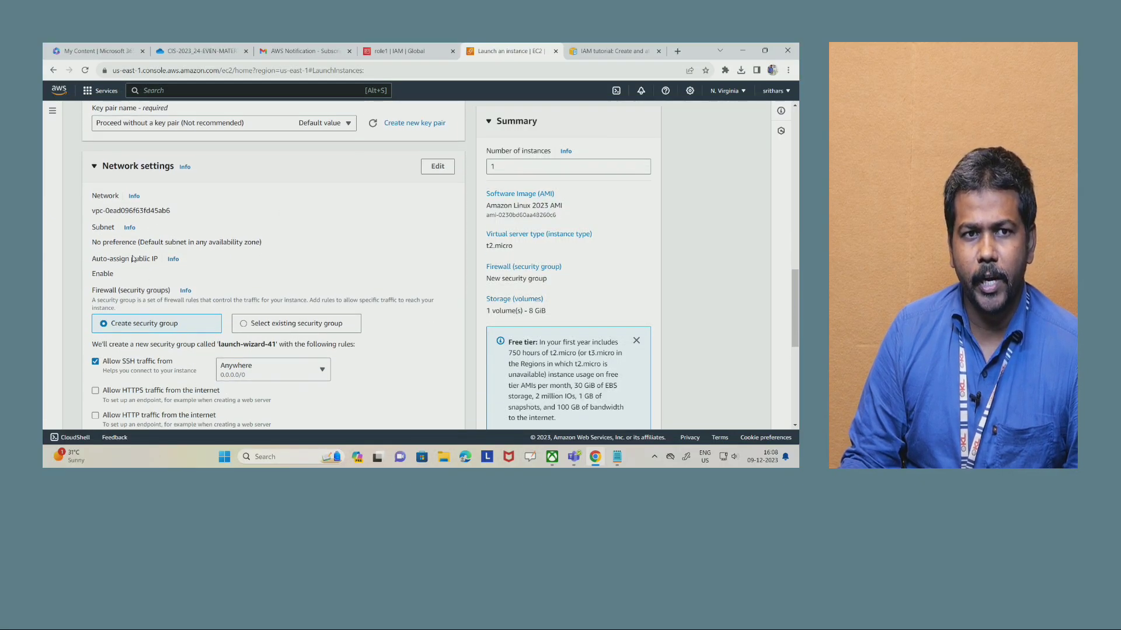
{"action": "scroll", "coordinate": [218, 332], "scroll_direction": "down", "scroll_amount": 2}
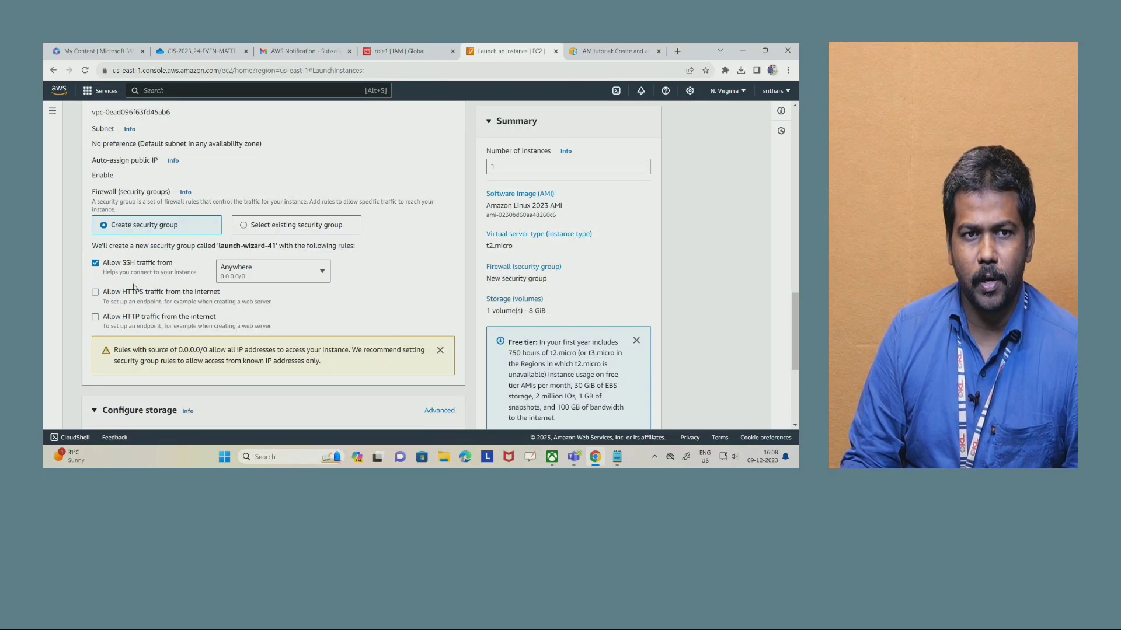
{"action": "left_click", "coordinate": [94, 293]}
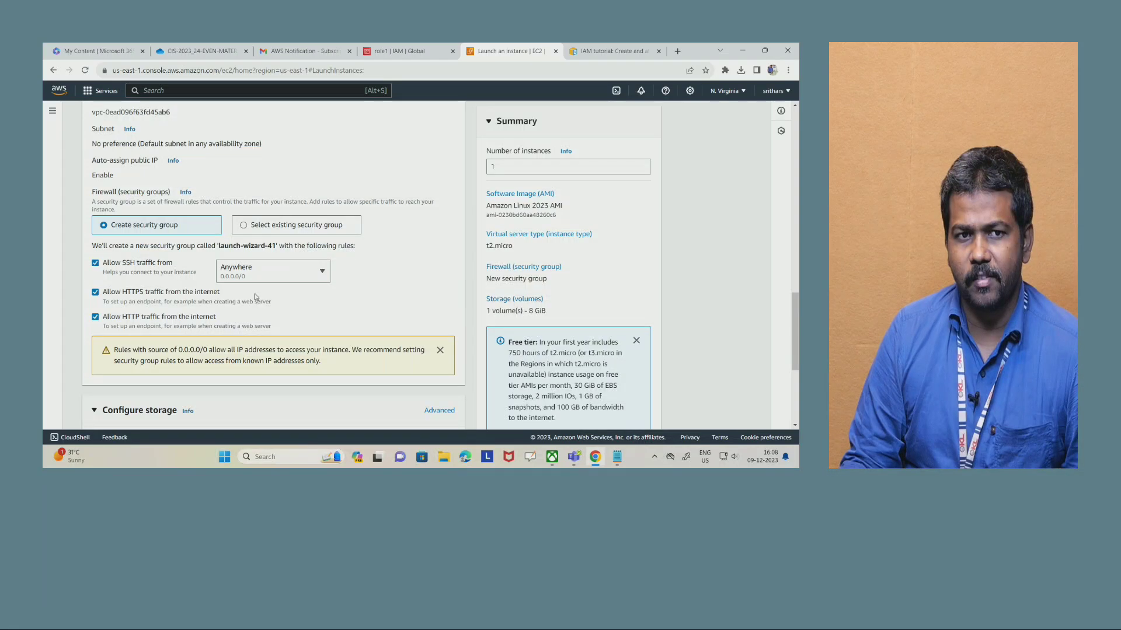
{"action": "scroll", "coordinate": [144, 319], "scroll_direction": "down", "scroll_amount": 3}
{"action": "left_click_drag", "start_coordinate": [107, 263], "coordinate": [158, 263]}
- Expand the storage settings and advanced details, and set role1 as the instance's IAM instance profile
{"action": "left_click", "coordinate": [114, 369]}
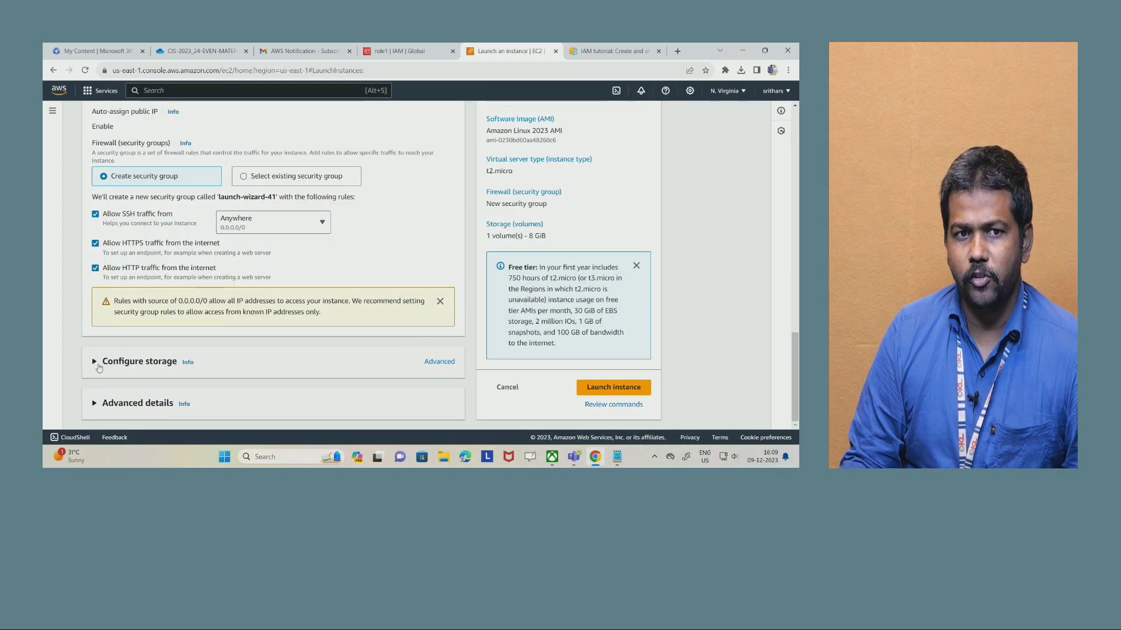
{"action": "scroll", "coordinate": [282, 321], "scroll_direction": "down", "scroll_amount": 3}
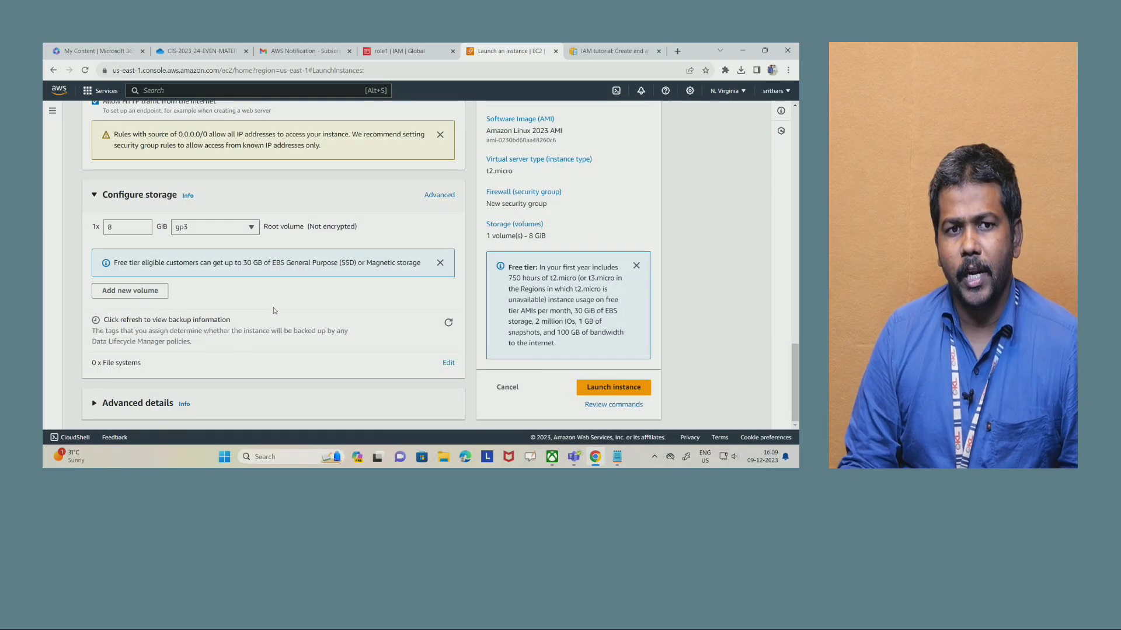
{"action": "left_click", "coordinate": [94, 404]}
{"action": "scroll", "coordinate": [235, 318], "scroll_direction": "down", "scroll_amount": 3}
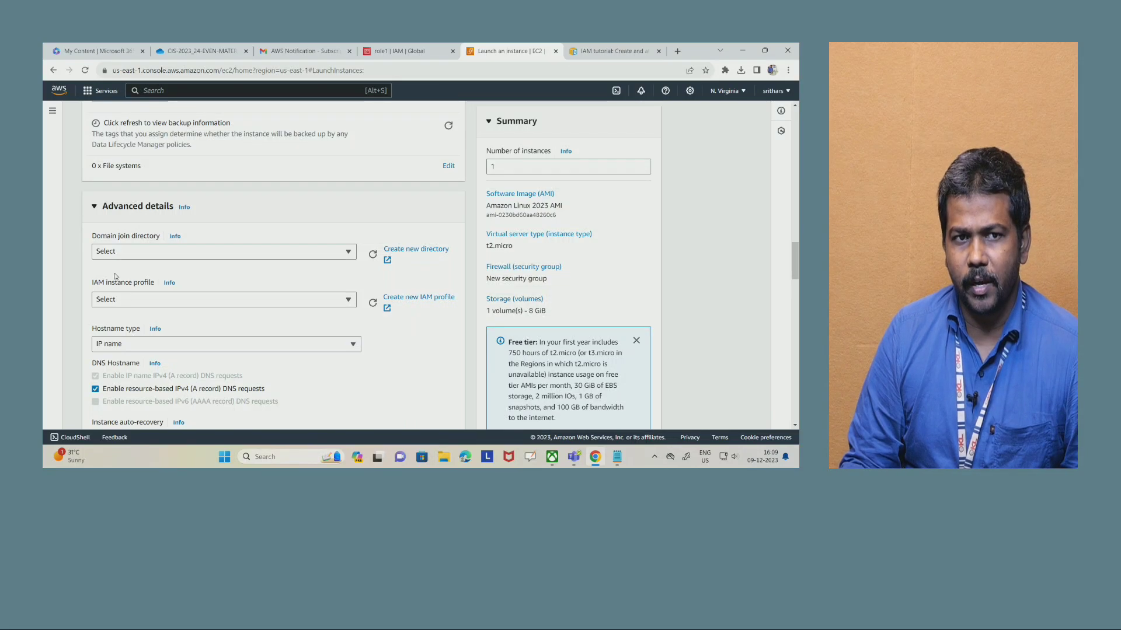
{"action": "left_click", "coordinate": [134, 301]}
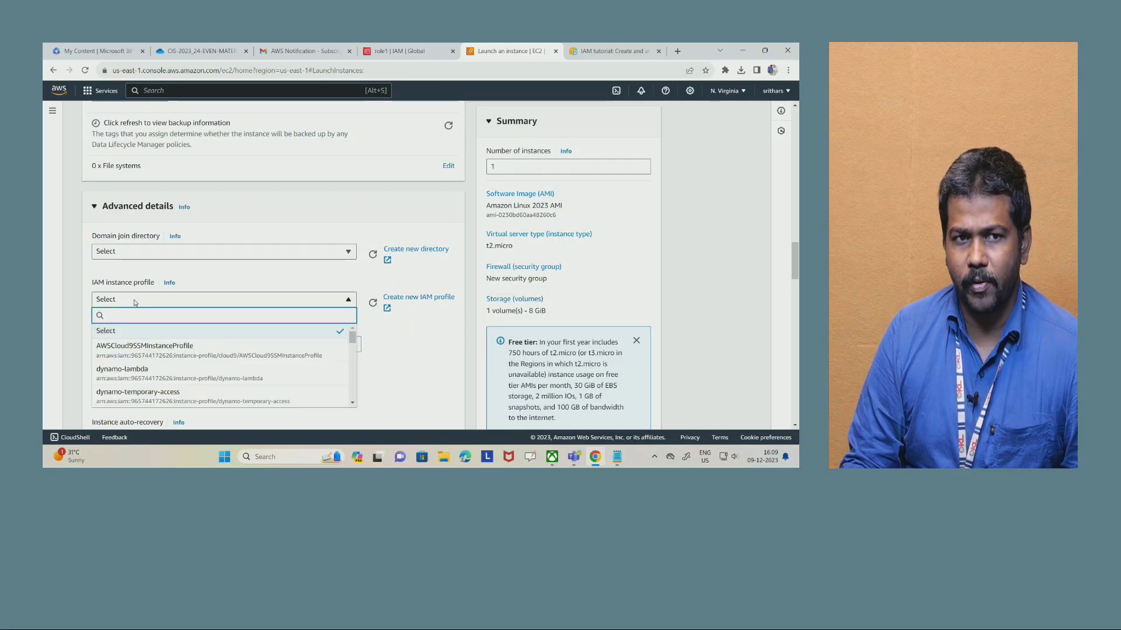
{"action": "type", "text": "rol"}
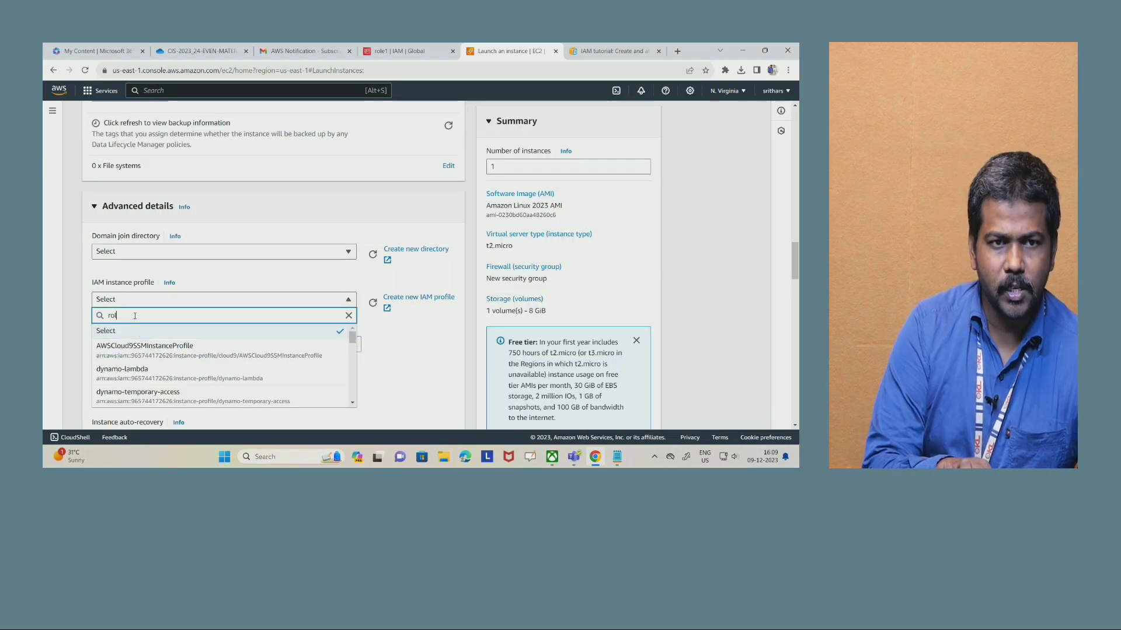
{"action": "type", "text": "1"}
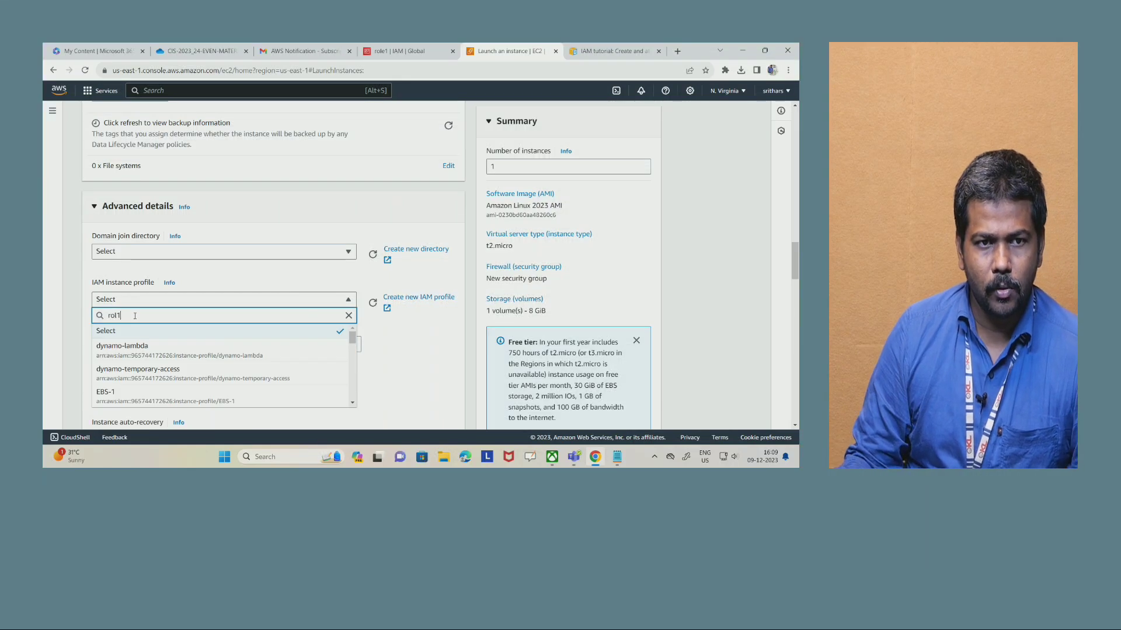
{"action": "key", "text": "BackSpace"}
{"action": "type", "text": "e1"}
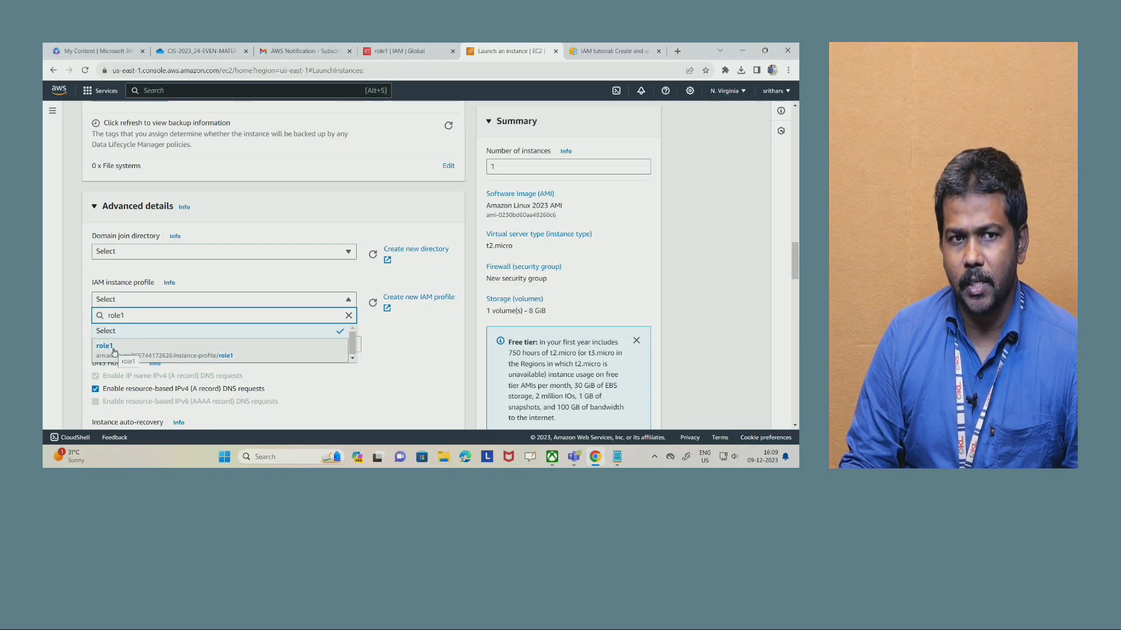
{"action": "left_click", "coordinate": [105, 346]}
- Launch the configured instance and go to the list of all EC2 instances
{"action": "scroll", "coordinate": [421, 309], "scroll_direction": "down", "scroll_amount": 12}
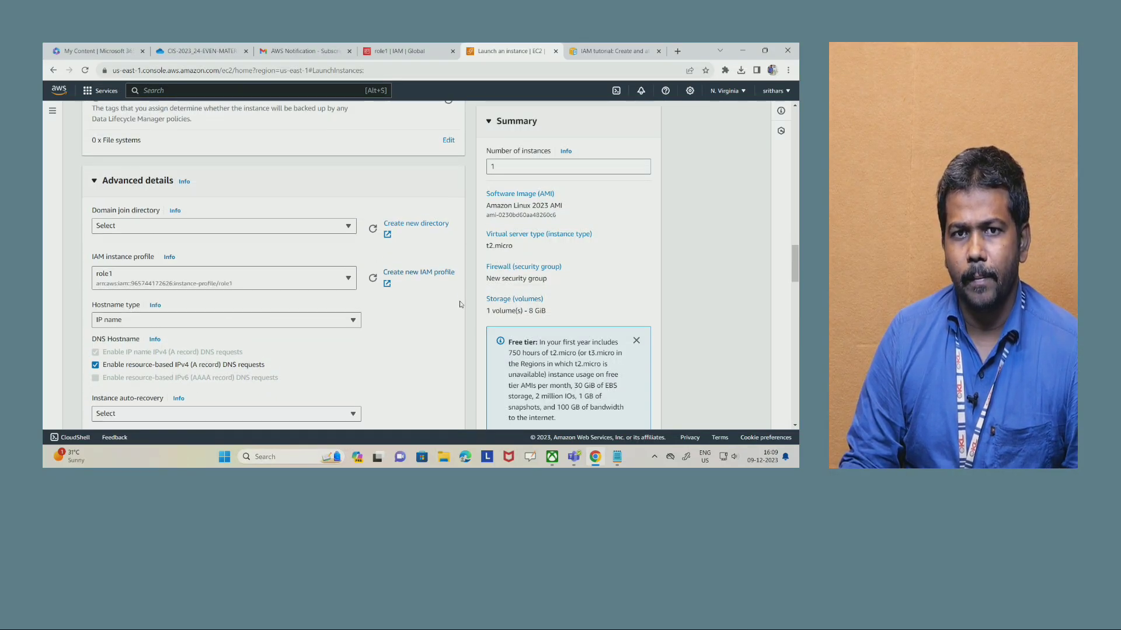
{"action": "scroll", "coordinate": [455, 286], "scroll_direction": "down", "scroll_amount": 5}
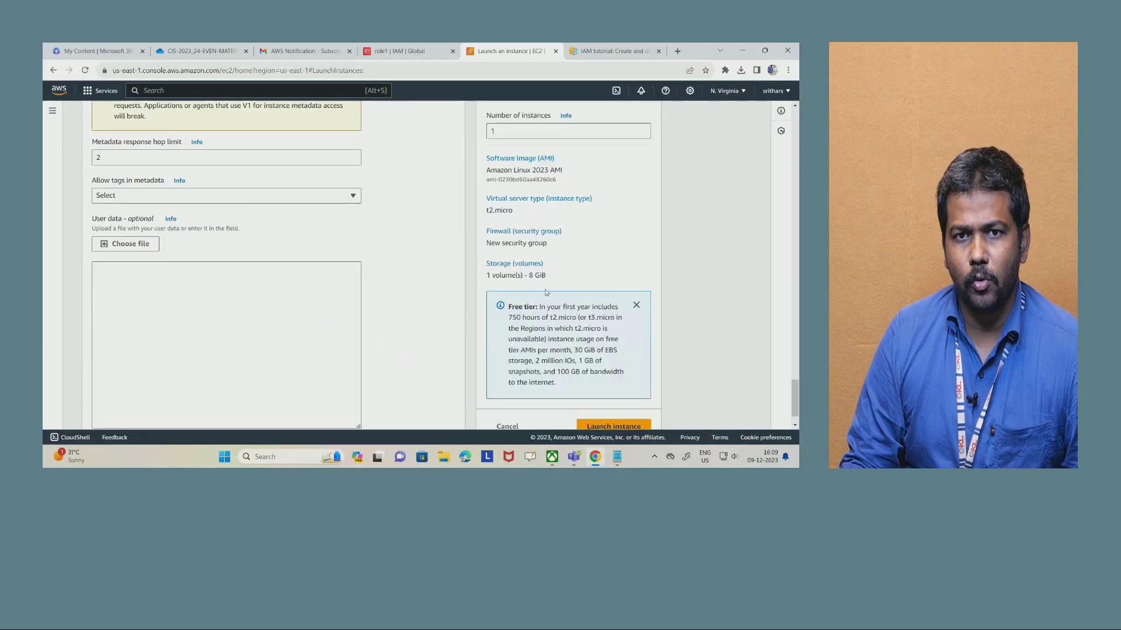
{"action": "left_click", "coordinate": [609, 390]}
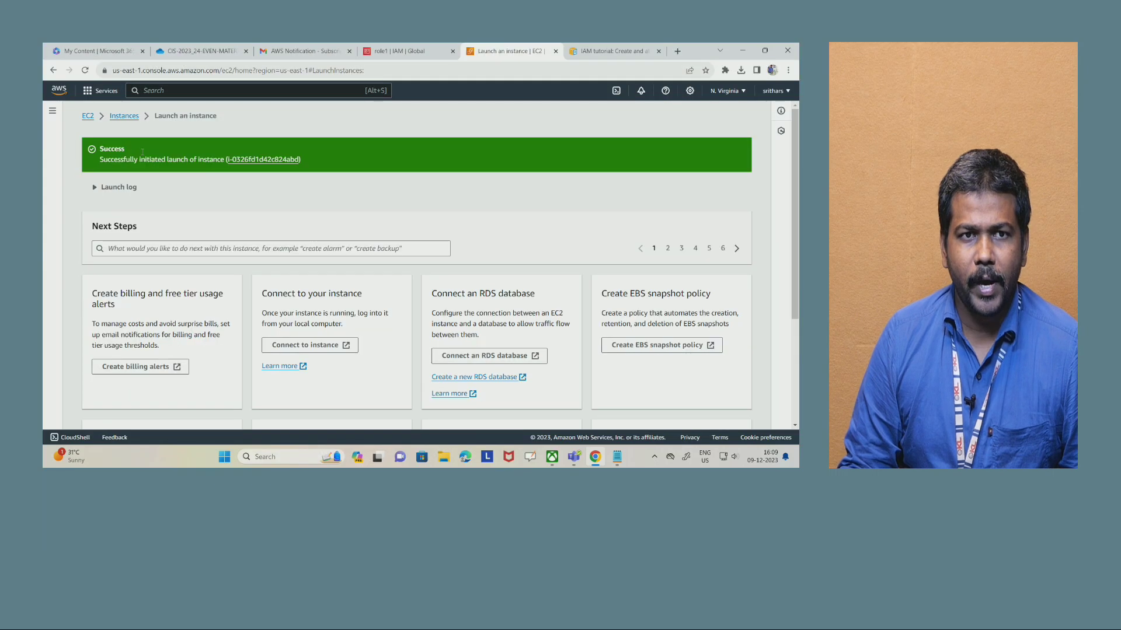
{"action": "scroll", "coordinate": [160, 118], "scroll_direction": "down", "scroll_amount": 5}
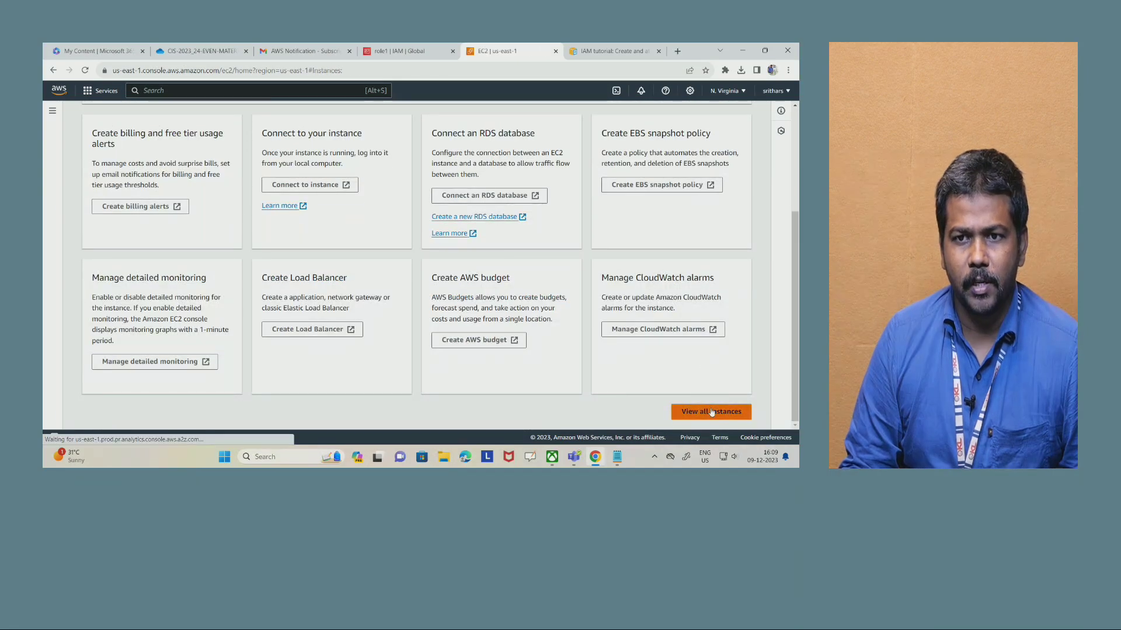
{"action": "left_click", "coordinate": [709, 410]}
- Check Task 2 in the lab PDF, refresh the instances list and examine the IAM role entry in machine1's details
{"action": "left_click", "coordinate": [201, 50]}
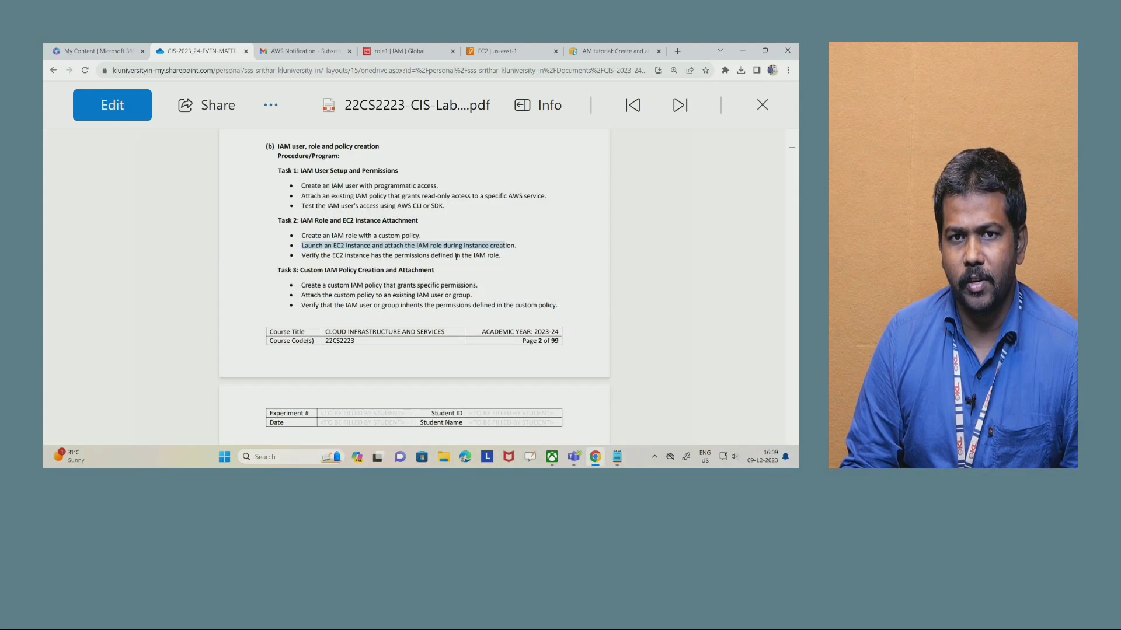
{"action": "left_click", "coordinate": [496, 51]}
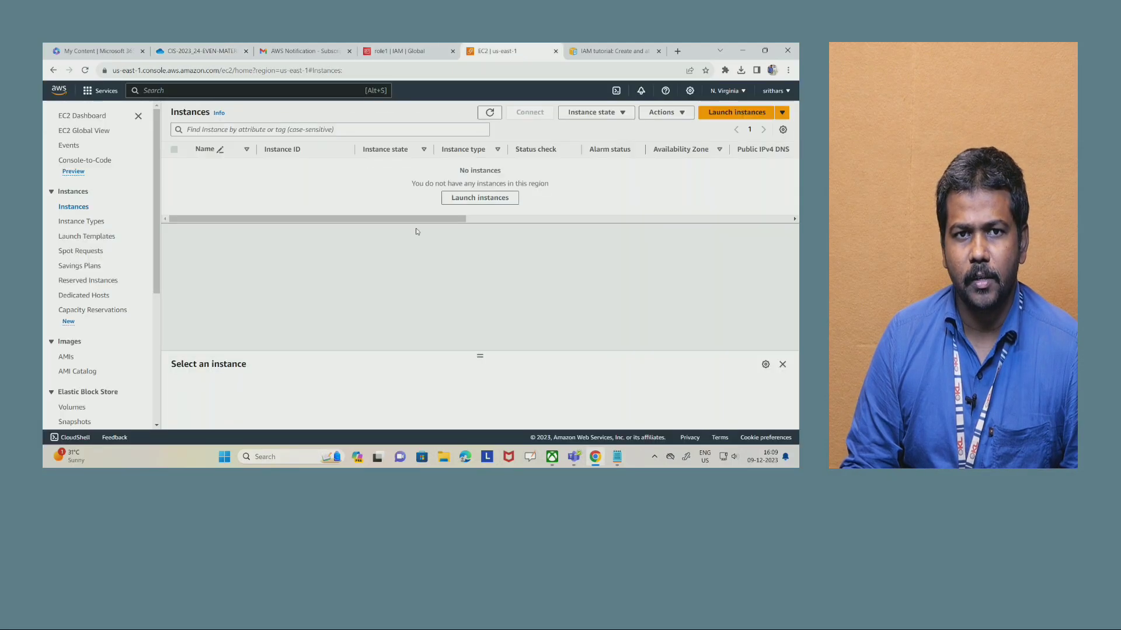
{"action": "left_click", "coordinate": [490, 114]}
{"action": "left_click", "coordinate": [281, 166]}
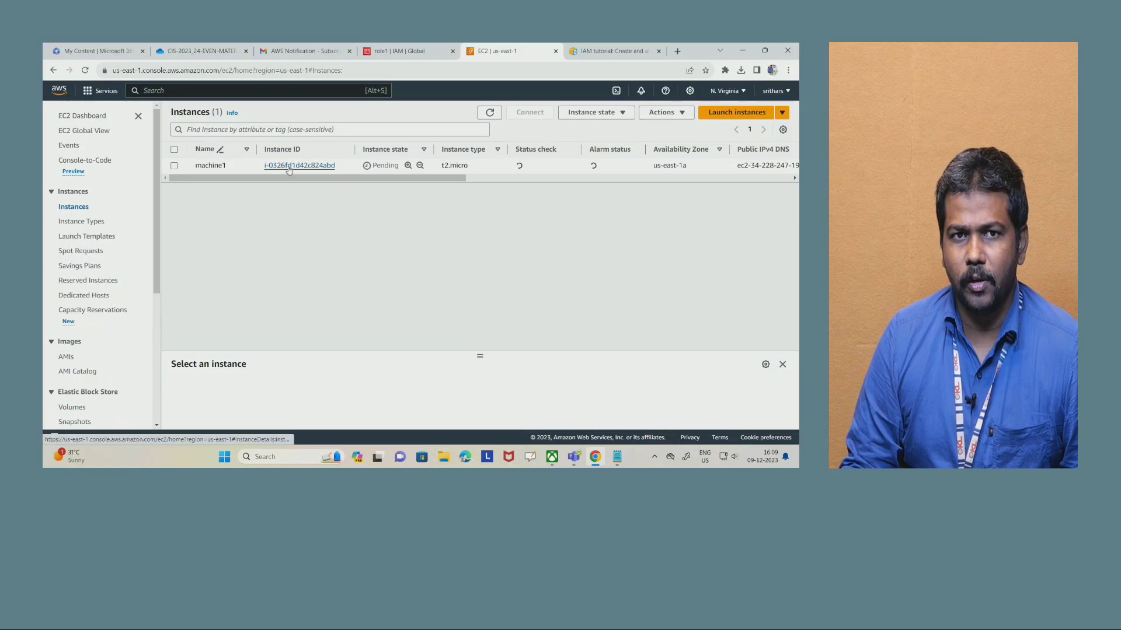
{"action": "scroll", "coordinate": [541, 303], "scroll_direction": "down", "scroll_amount": 2}
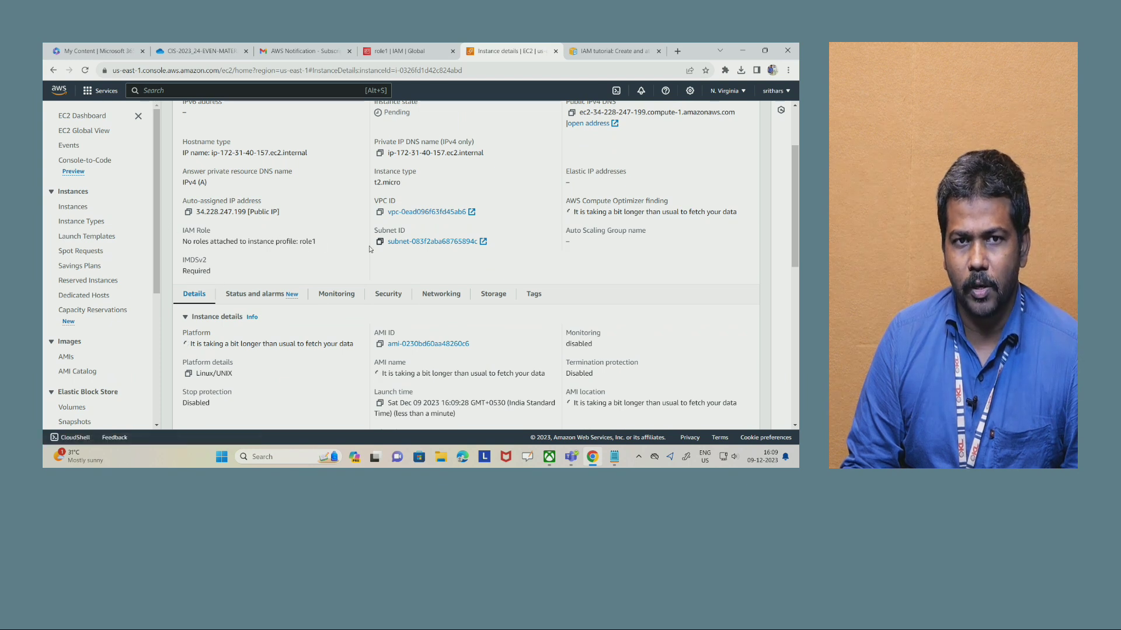
{"action": "left_click_drag", "start_coordinate": [325, 246], "coordinate": [167, 234]}
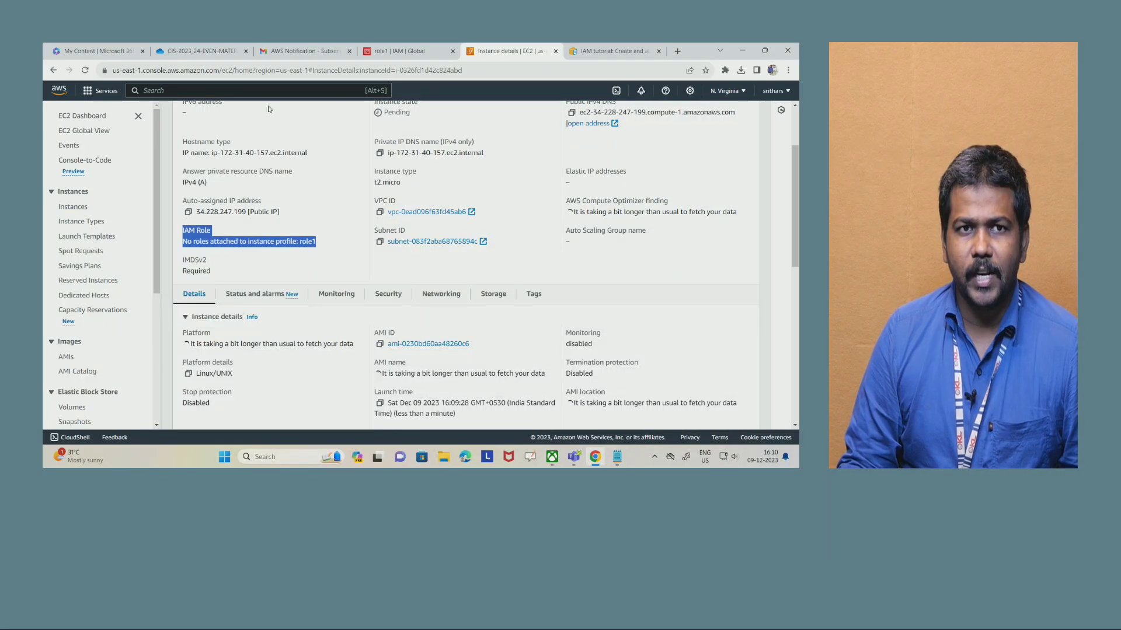
- Return to the lab PDF and examine Task 3, Custom IAM Policy Creation and Attachment
{"action": "mouse_move", "coordinate": [204, 49]}
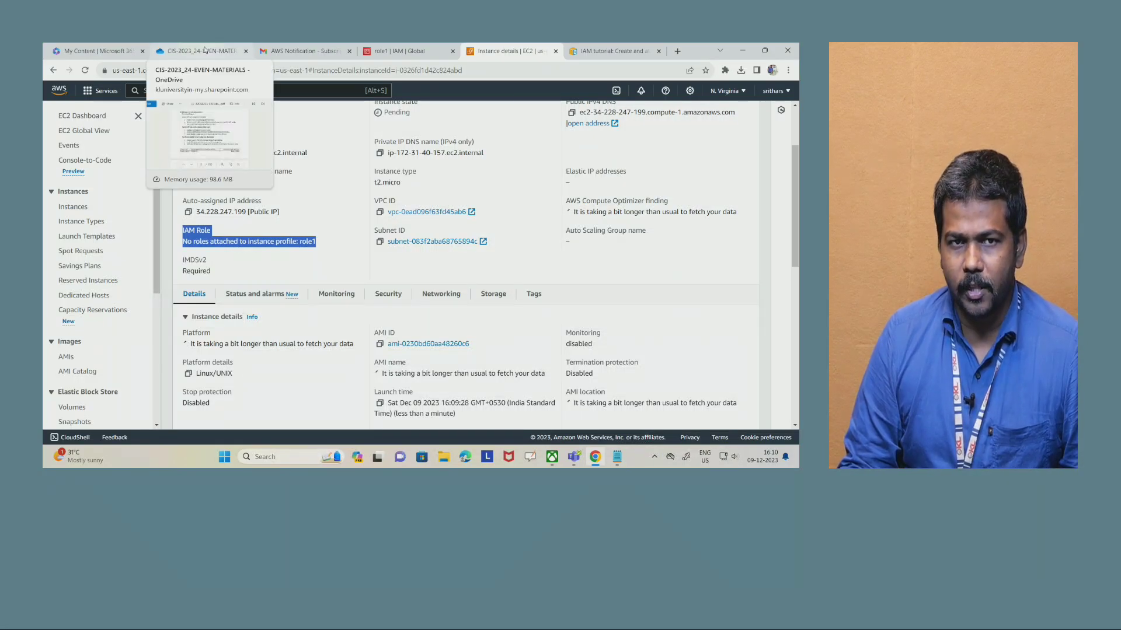
{"action": "left_click", "coordinate": [204, 51]}
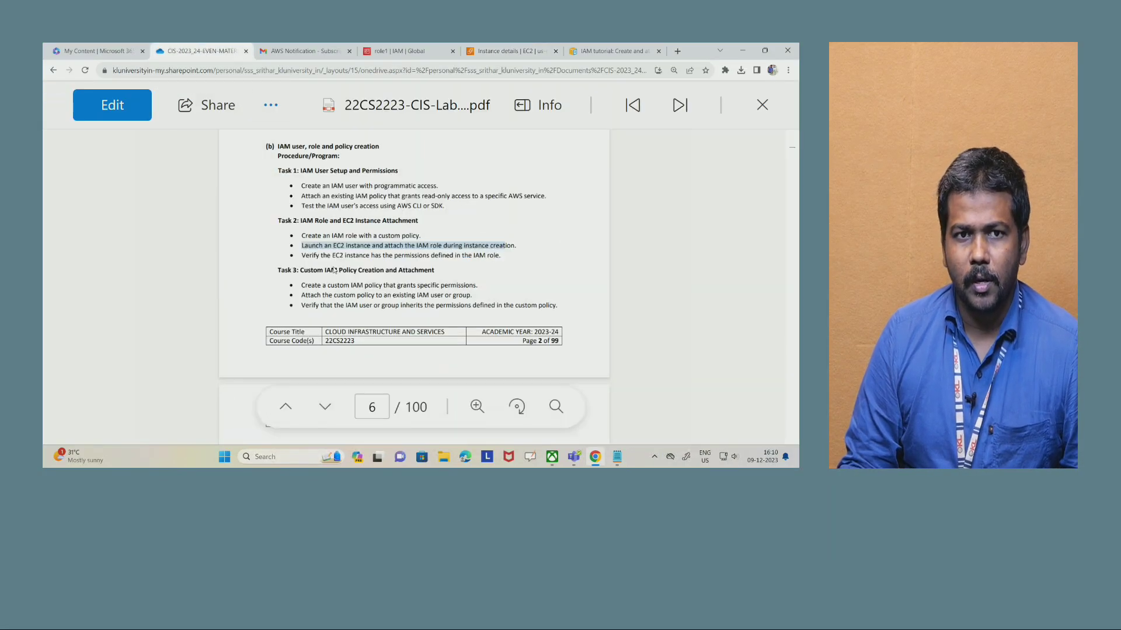
{"action": "left_click_drag", "start_coordinate": [279, 271], "coordinate": [434, 271]}
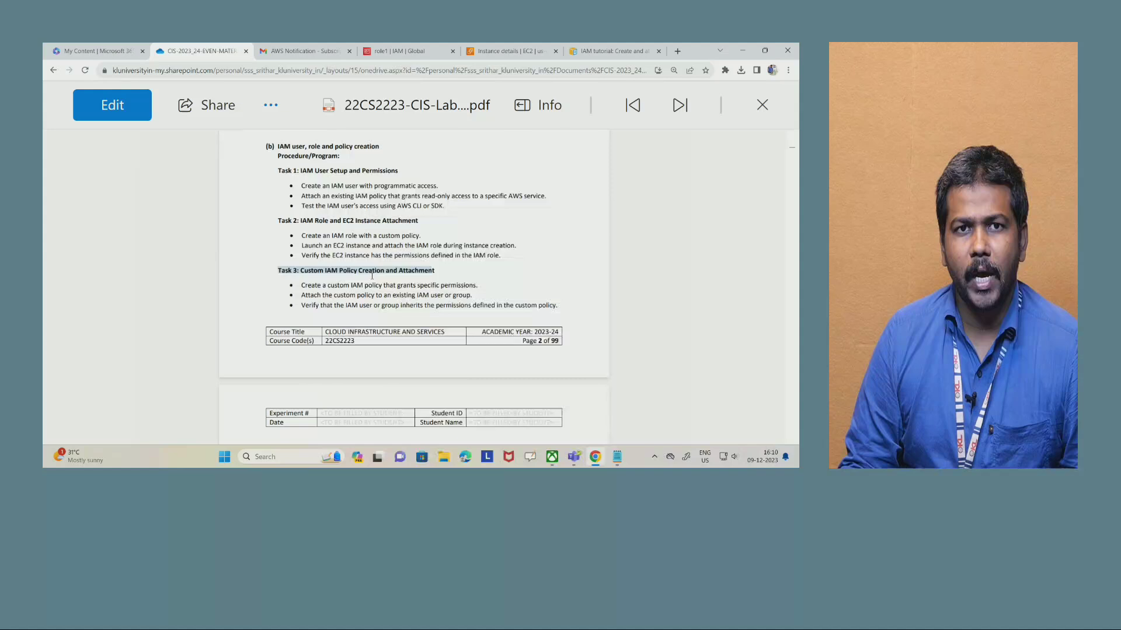
- Close the EC2 instance details page and switch back to role1 in the IAM console
{"action": "left_click", "coordinate": [508, 51]}
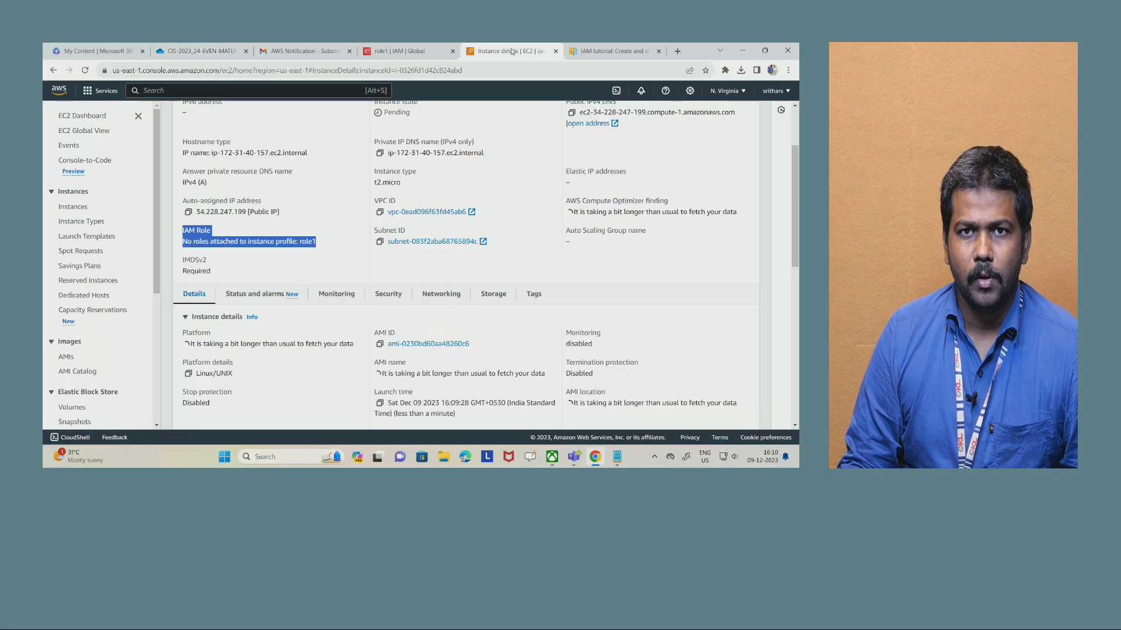
{"action": "scroll", "coordinate": [133, 231], "scroll_direction": "up", "scroll_amount": 3}
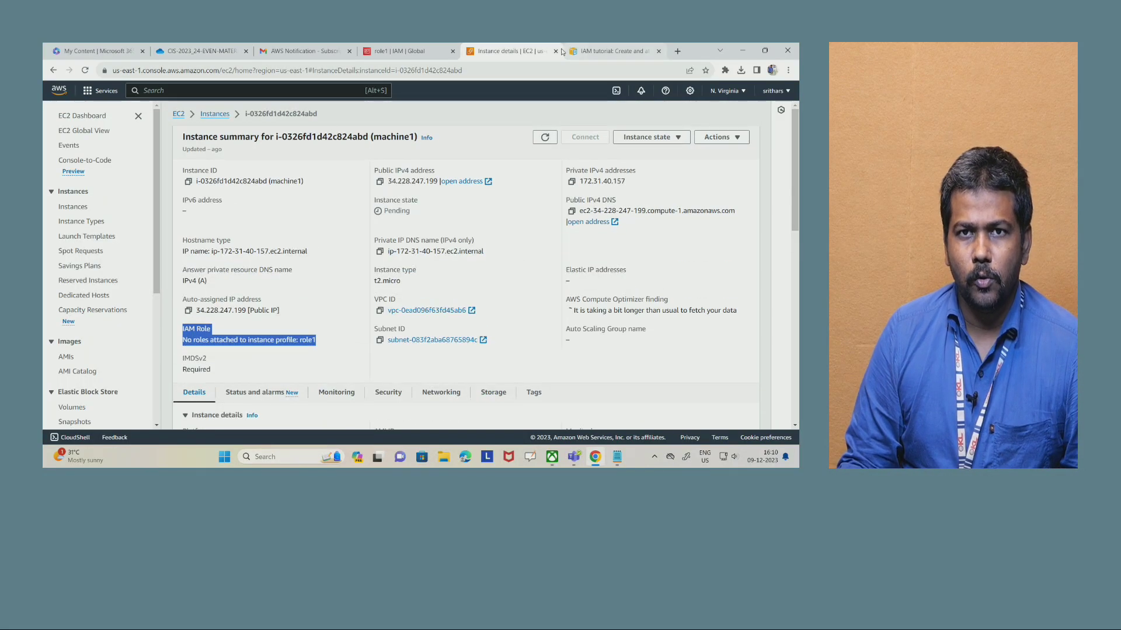
{"action": "left_click", "coordinate": [556, 51]}
{"action": "left_click", "coordinate": [408, 50]}
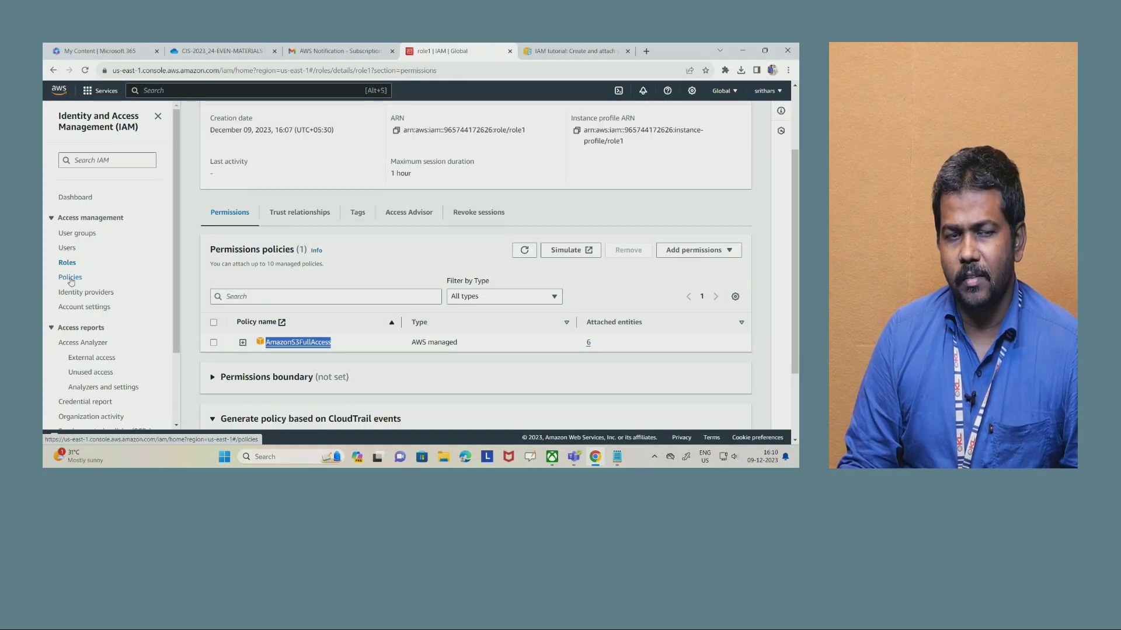
- Open the IAM policies list and examine the type of the existing AWS managed policies
{"action": "left_click_drag", "start_coordinate": [96, 279], "coordinate": [59, 282]}
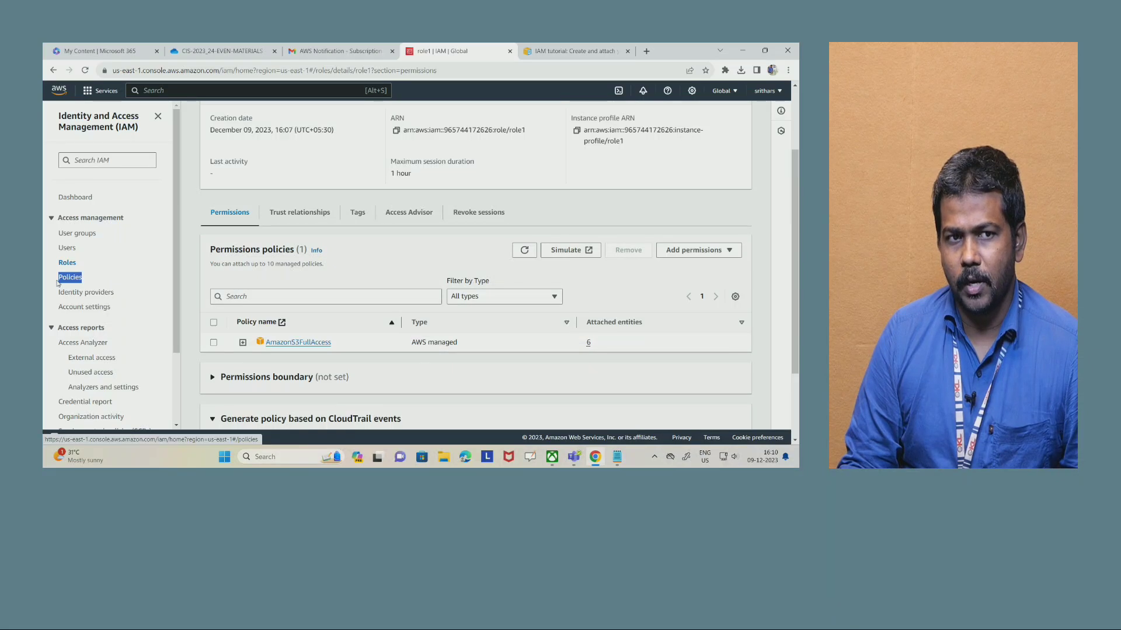
{"action": "left_click", "coordinate": [71, 278]}
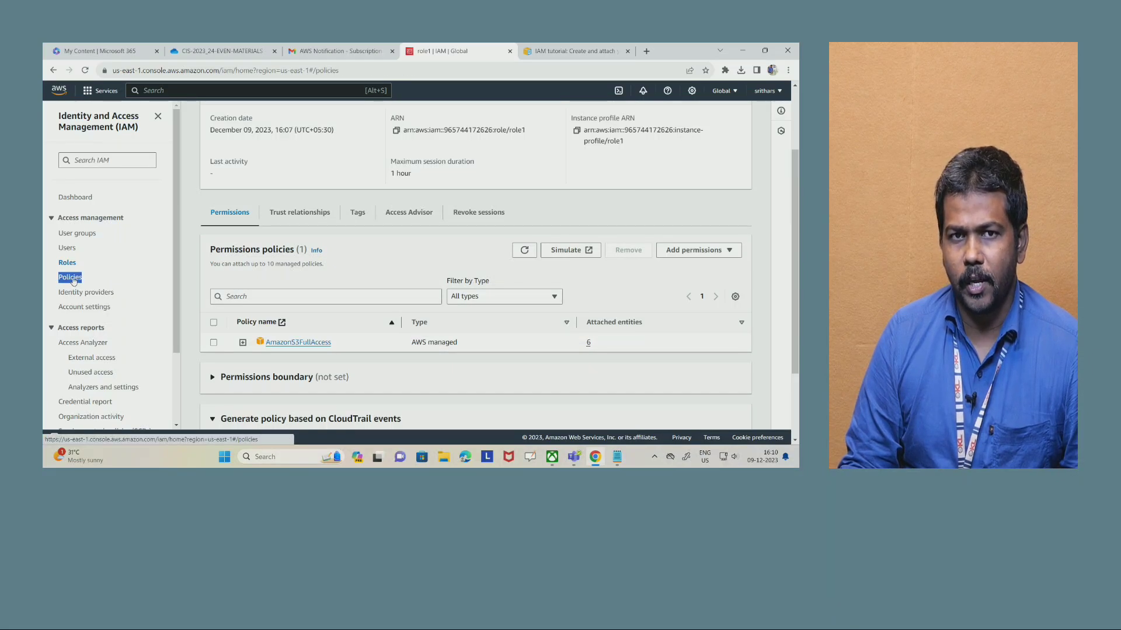
{"action": "scroll", "coordinate": [327, 257], "scroll_direction": "up", "scroll_amount": 2}
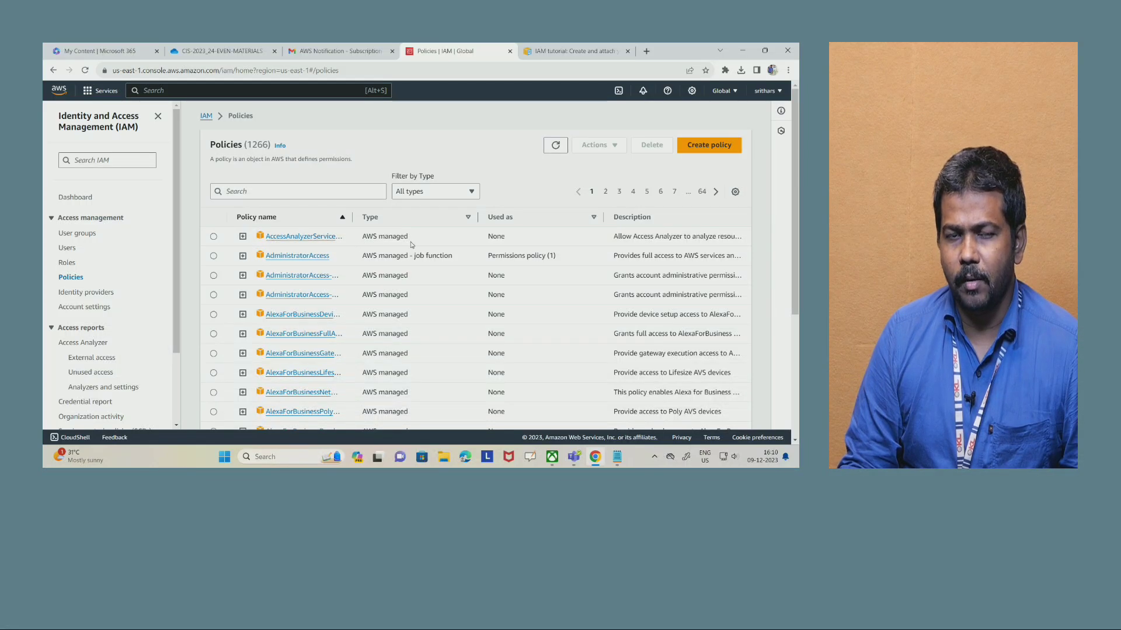
{"action": "left_click_drag", "start_coordinate": [418, 242], "coordinate": [388, 239]}
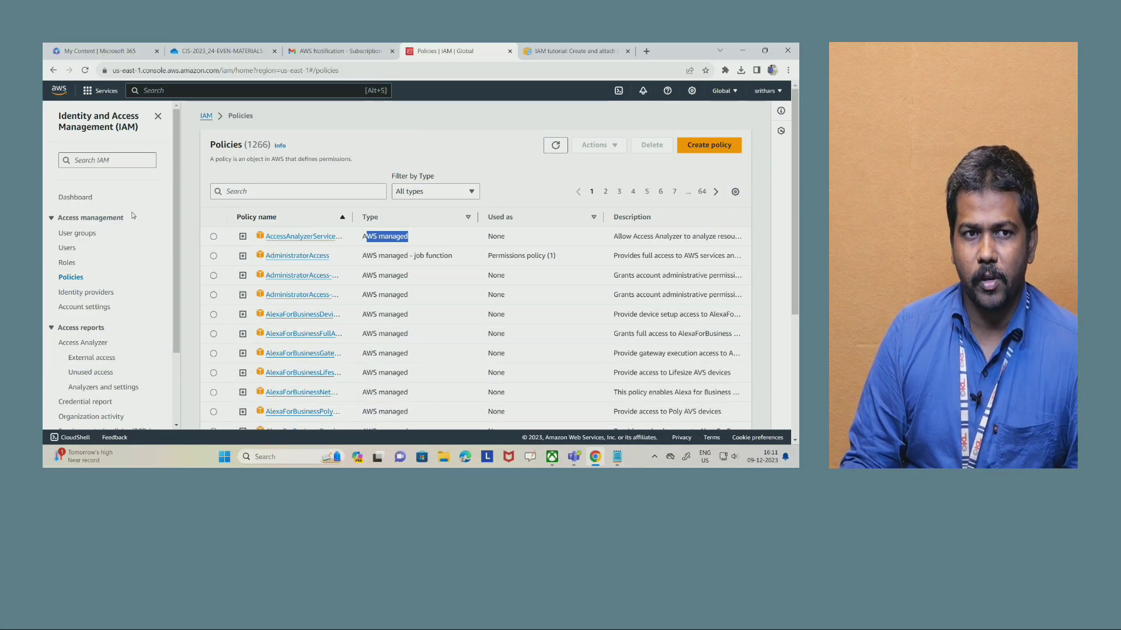
- Open the existing IAM user and remove its AmazonS3ReadOnlyAccess permissions policy
{"action": "left_click", "coordinate": [67, 250]}
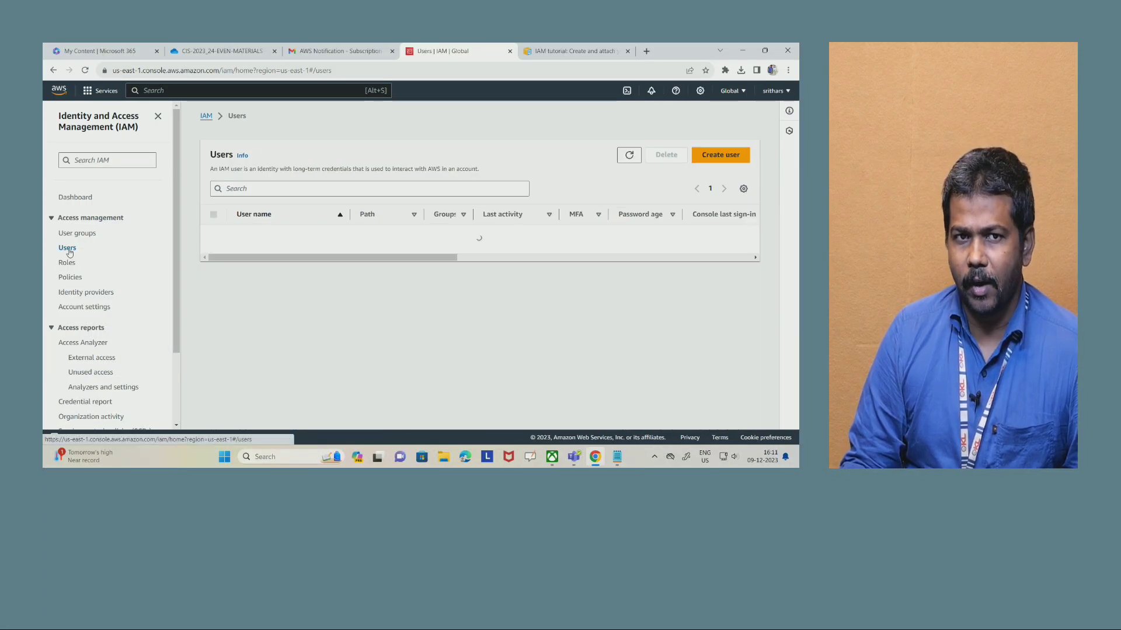
{"action": "left_click", "coordinate": [254, 236]}
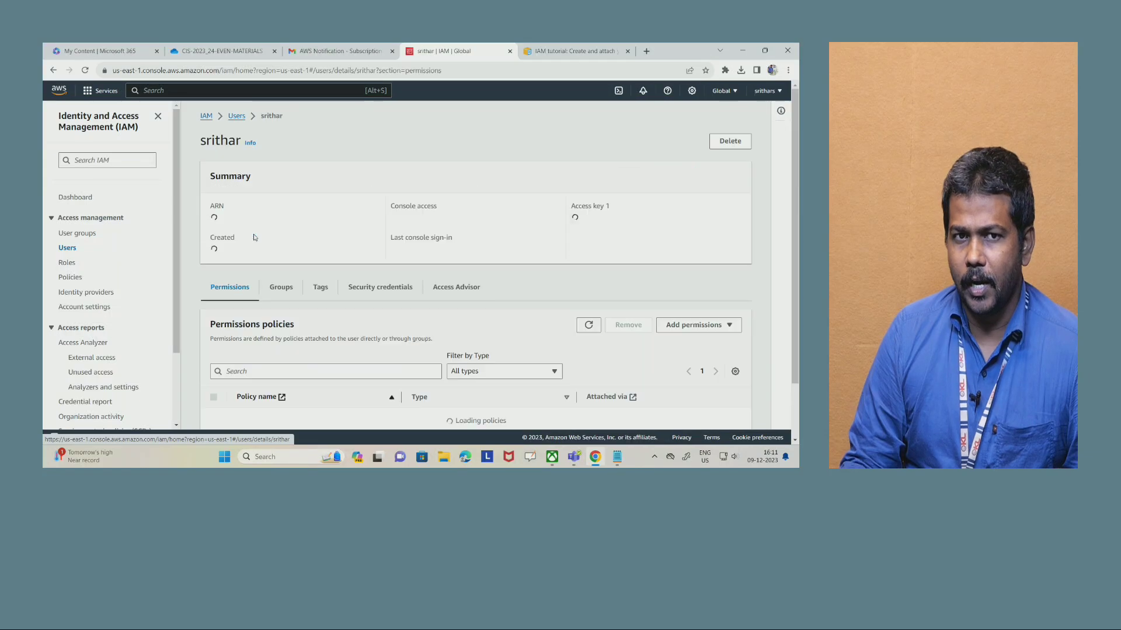
{"action": "scroll", "coordinate": [259, 335], "scroll_direction": "down", "scroll_amount": 3}
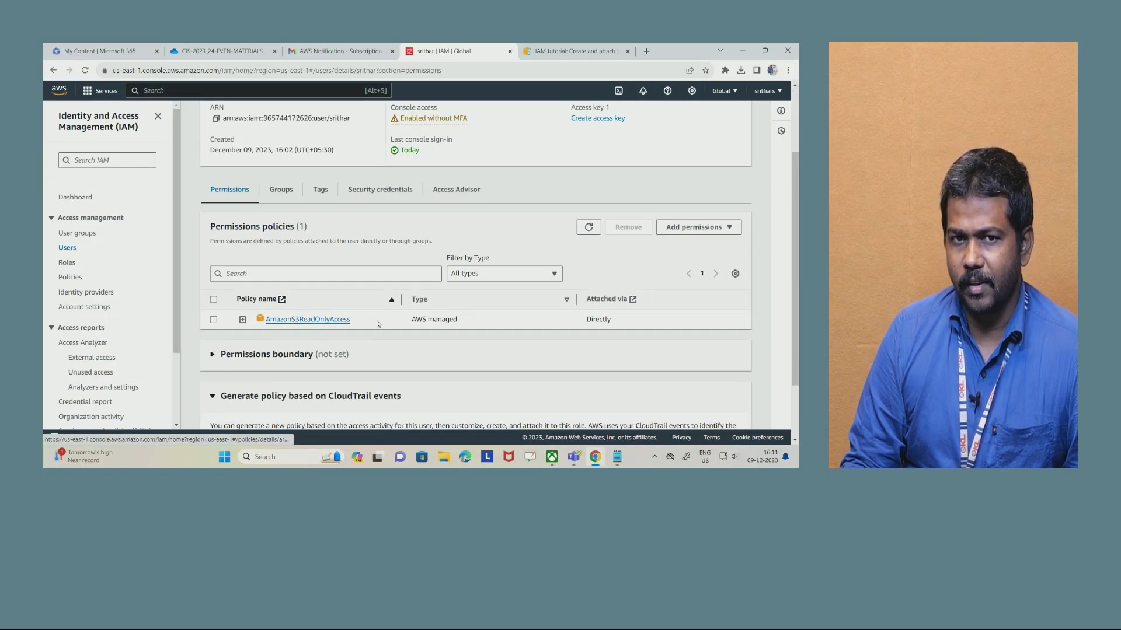
{"action": "left_click", "coordinate": [214, 300]}
{"action": "left_click", "coordinate": [630, 235]}
{"action": "left_click", "coordinate": [534, 299]}
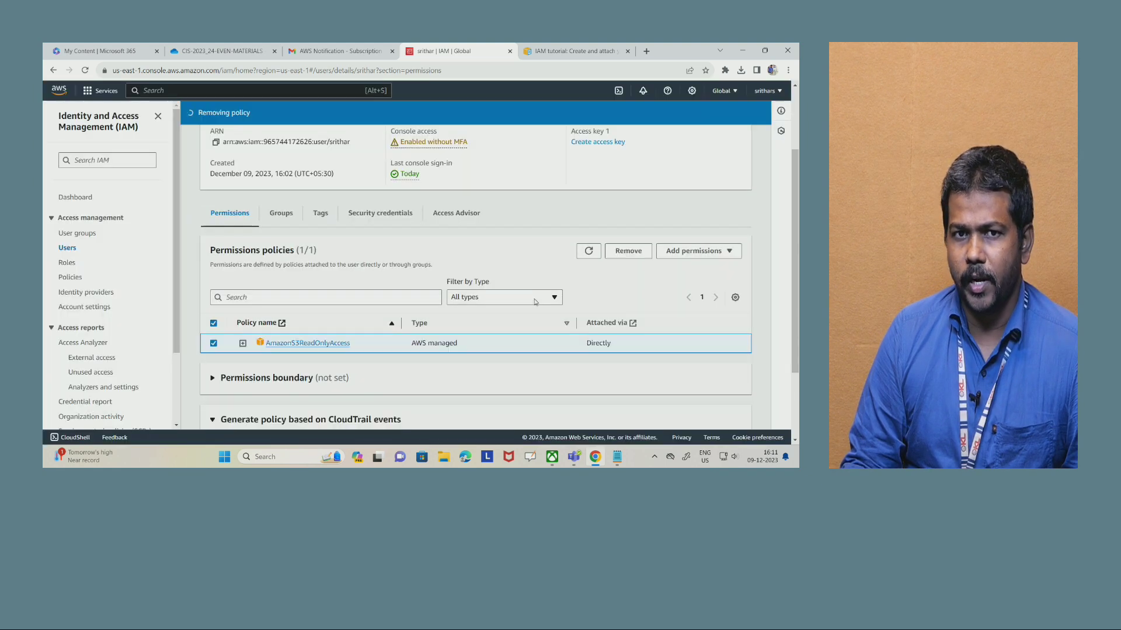
- Reopen the IAM user from the users list and check its attached permissions policies
{"action": "left_click", "coordinate": [67, 249]}
{"action": "left_click", "coordinate": [246, 234]}
{"action": "scroll", "coordinate": [272, 191], "scroll_direction": "down", "scroll_amount": 3}
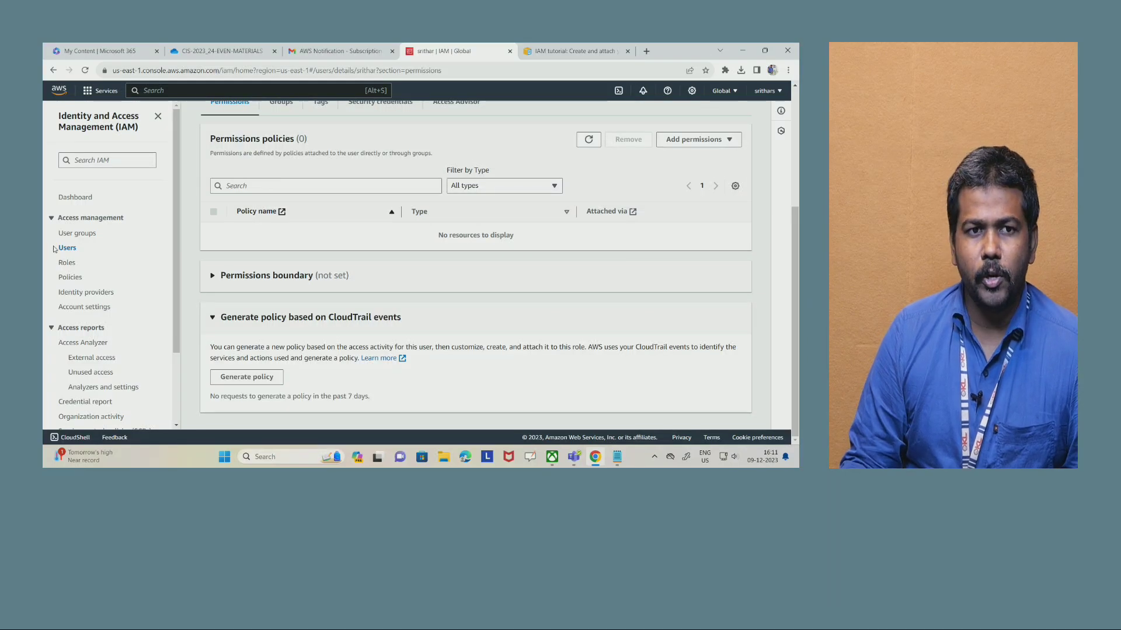
- Start creating a new IAM policy and switch the policy editor to JSON
{"action": "left_click", "coordinate": [71, 277]}
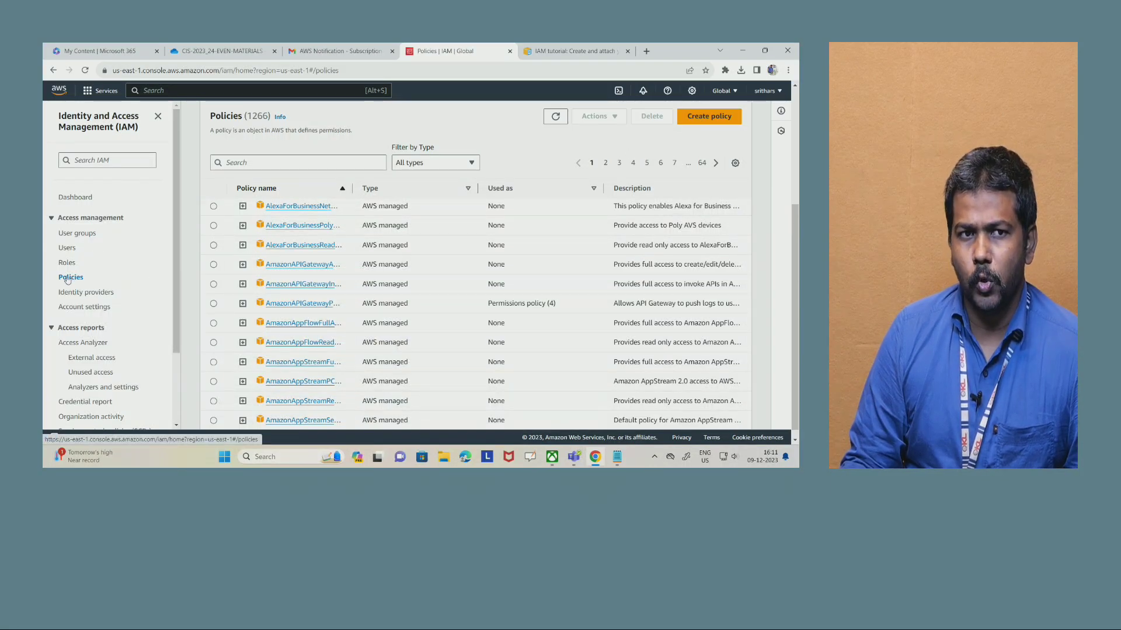
{"action": "left_click", "coordinate": [709, 116]}
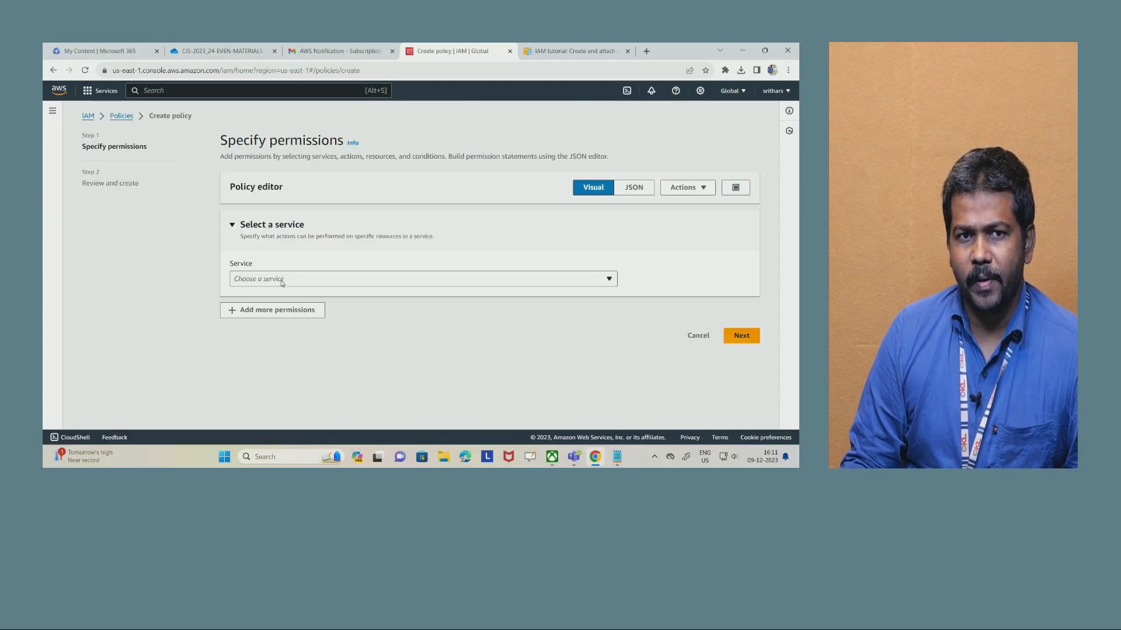
{"action": "left_click", "coordinate": [635, 188]}
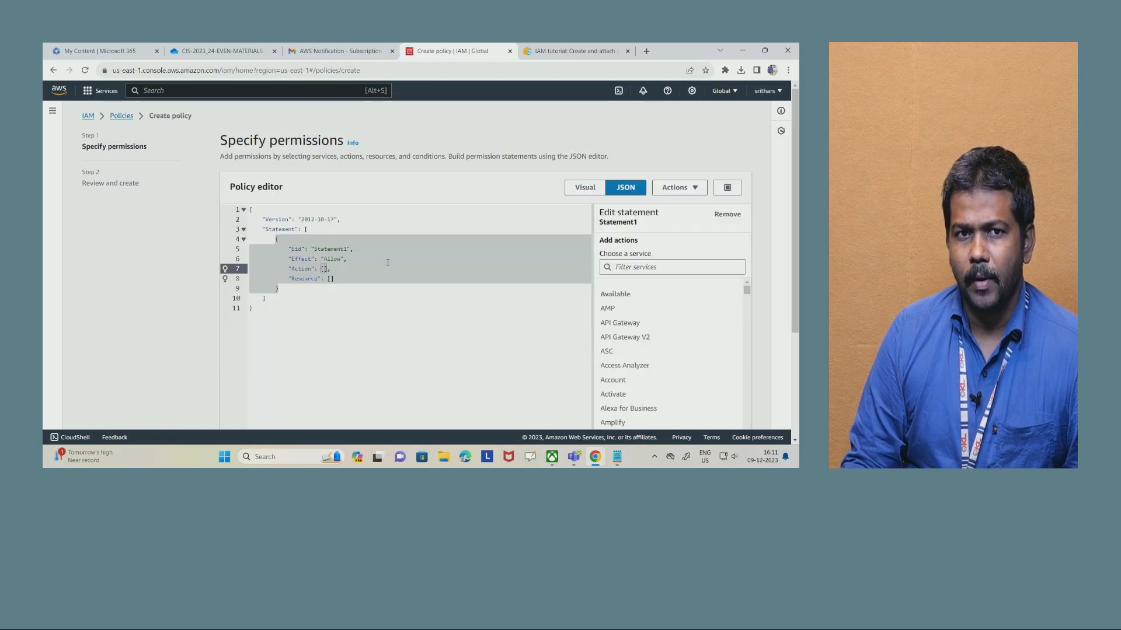
{"action": "left_click", "coordinate": [293, 324]}
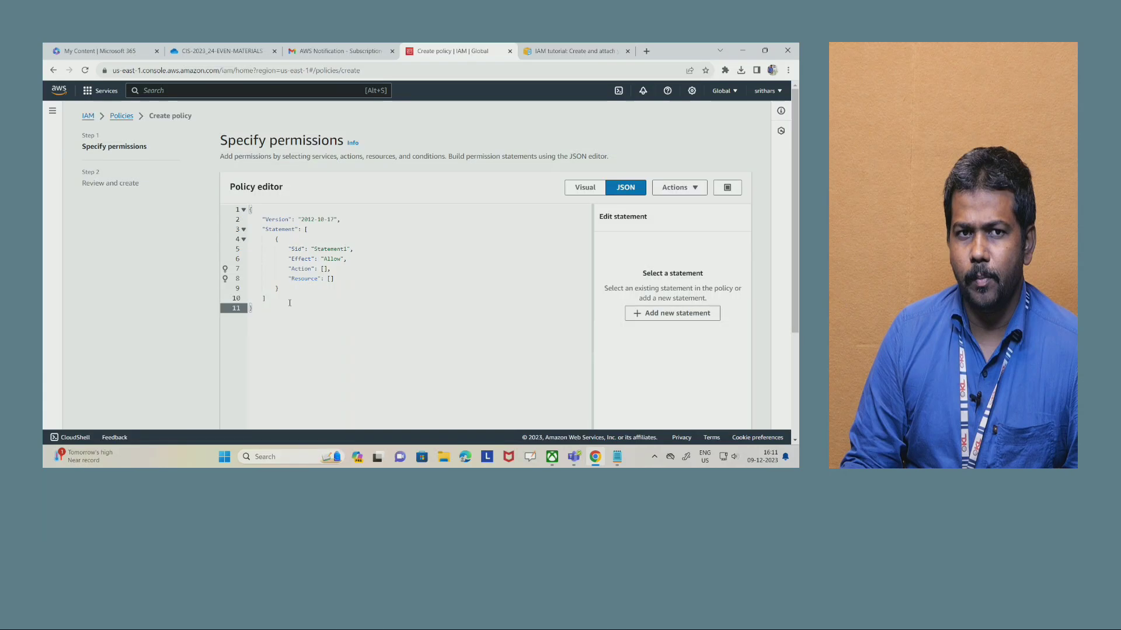
- Copy the sample JSON policy document from the AWS IAM tutorial page and replace the policy editor's contents with it
{"action": "left_click", "coordinate": [555, 51]}
{"action": "scroll", "coordinate": [387, 253], "scroll_direction": "down", "scroll_amount": 3}
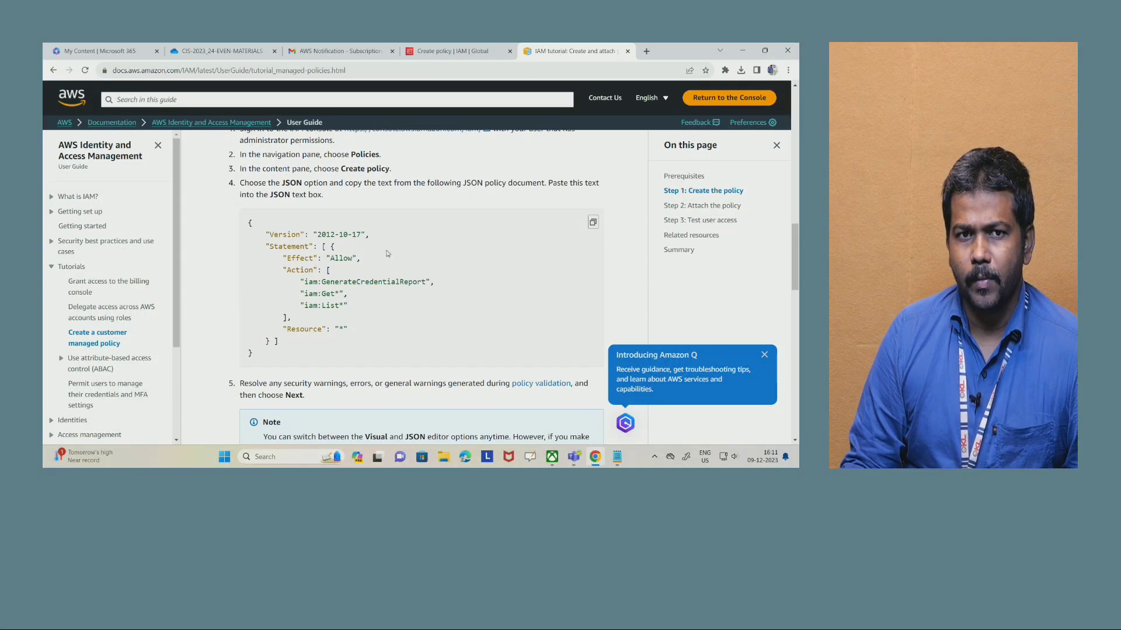
{"action": "left_click", "coordinate": [593, 223]}
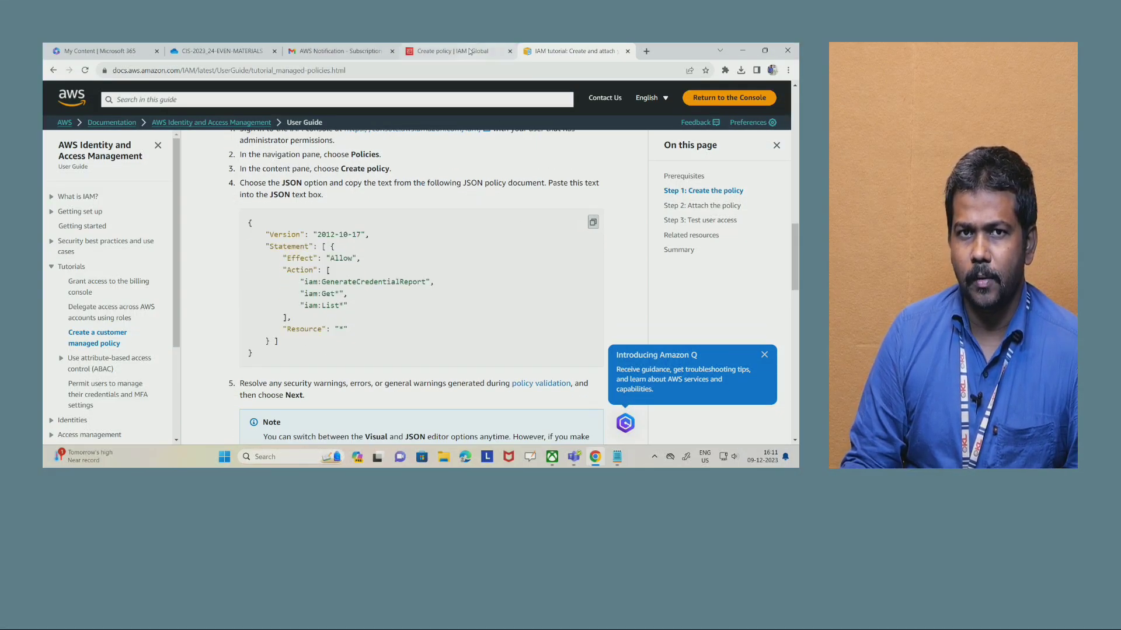
{"action": "left_click", "coordinate": [450, 51]}
{"action": "key", "text": "ctrl+a"}
{"action": "key", "text": "ctrl+v"}
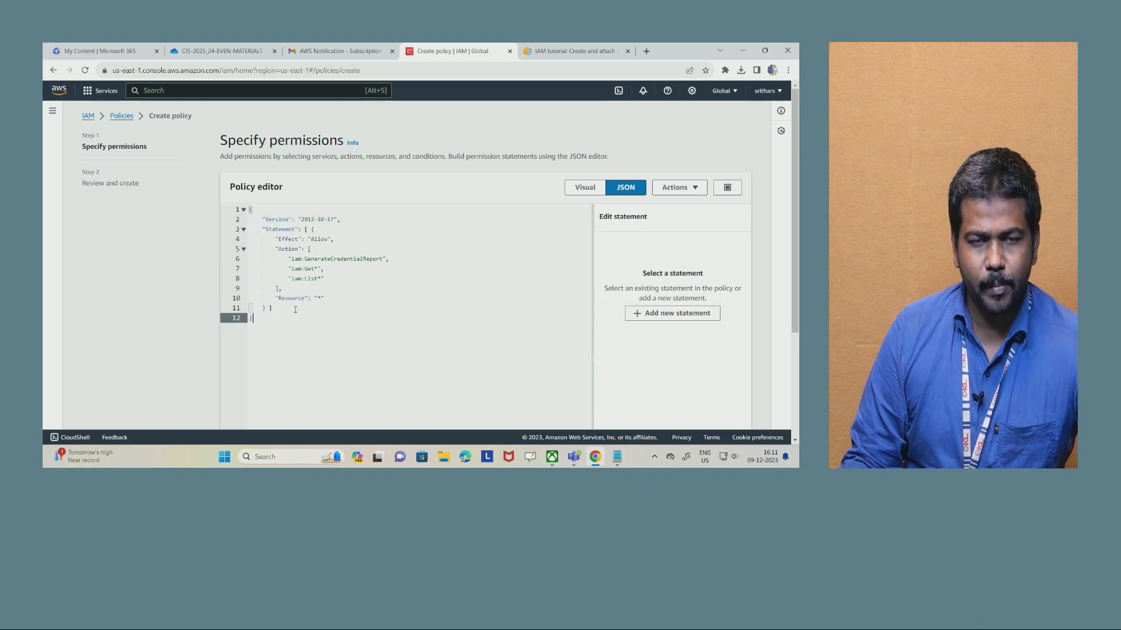
- Delete the "iam:GenerateCredentialReport" action line from the JSON policy
{"action": "left_click_drag", "start_coordinate": [390, 259], "coordinate": [255, 265]}
{"action": "key", "text": "Delete"}
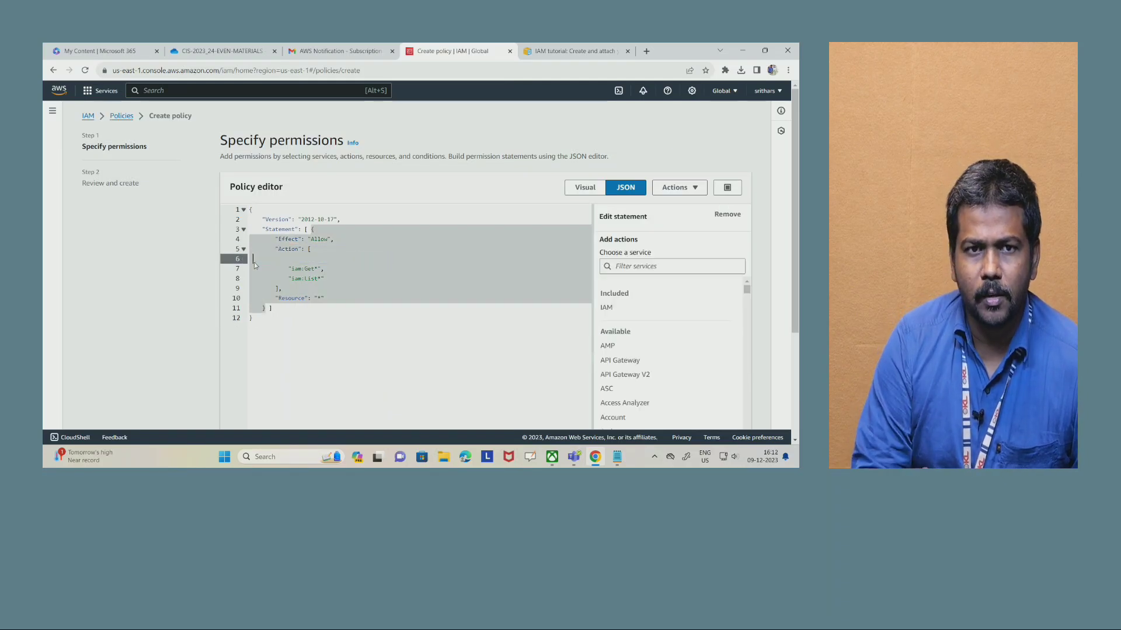
{"action": "key", "text": "Delete"}
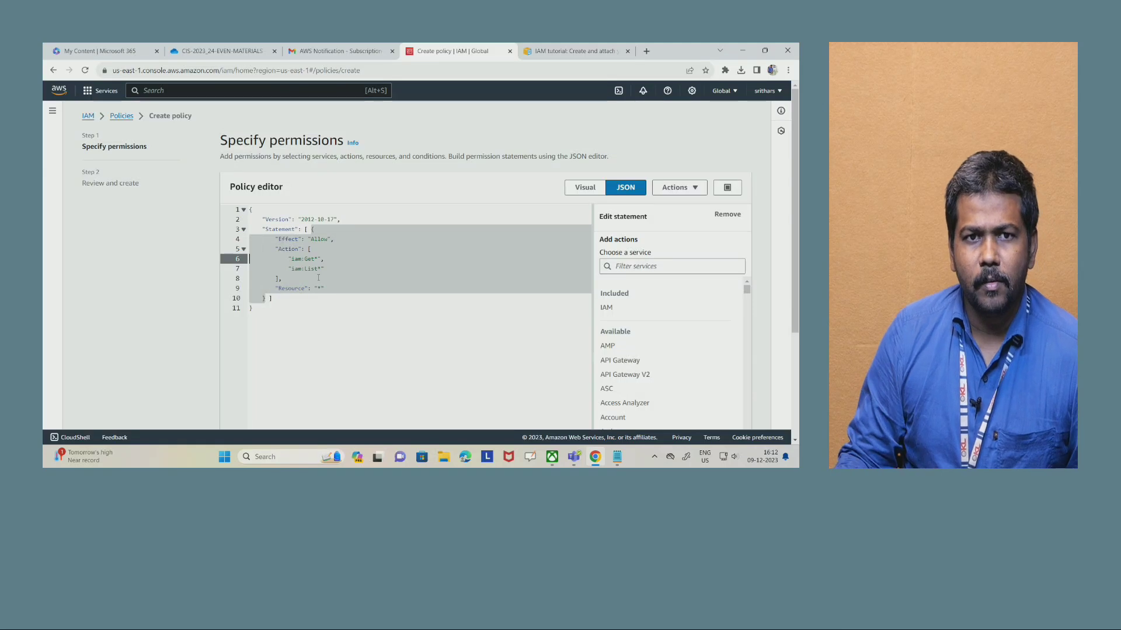
- Examine the iam:Get* and iam:List* actions and the Resource element in the JSON policy
{"action": "left_click", "coordinate": [358, 294]}
{"action": "double_click", "coordinate": [308, 259]}
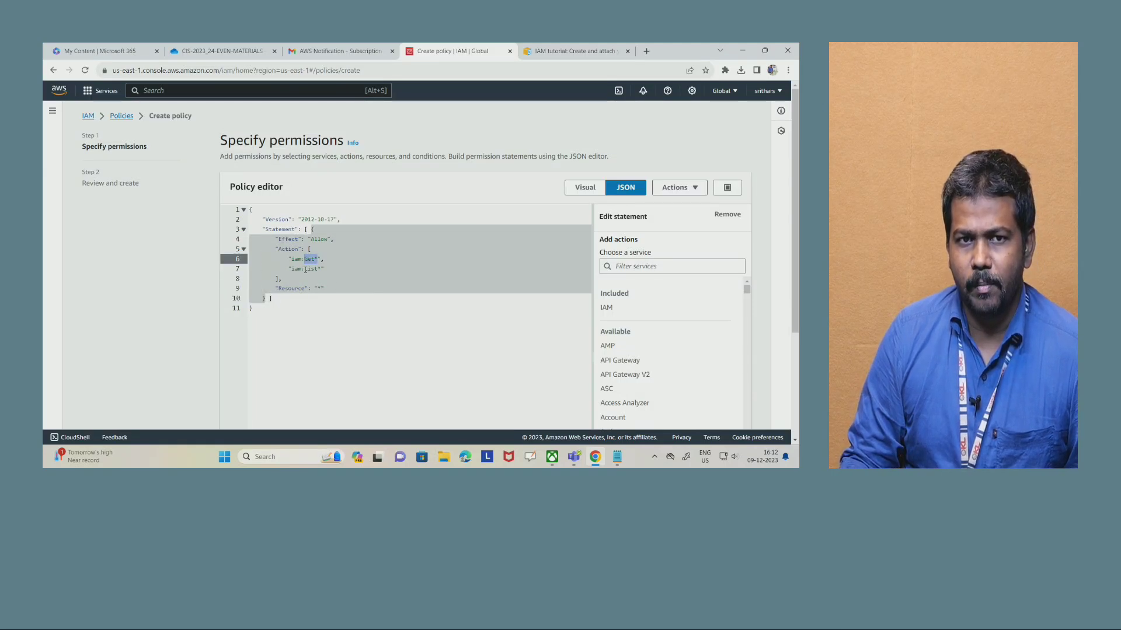
{"action": "double_click", "coordinate": [306, 269]}
{"action": "left_click", "coordinate": [324, 288]}
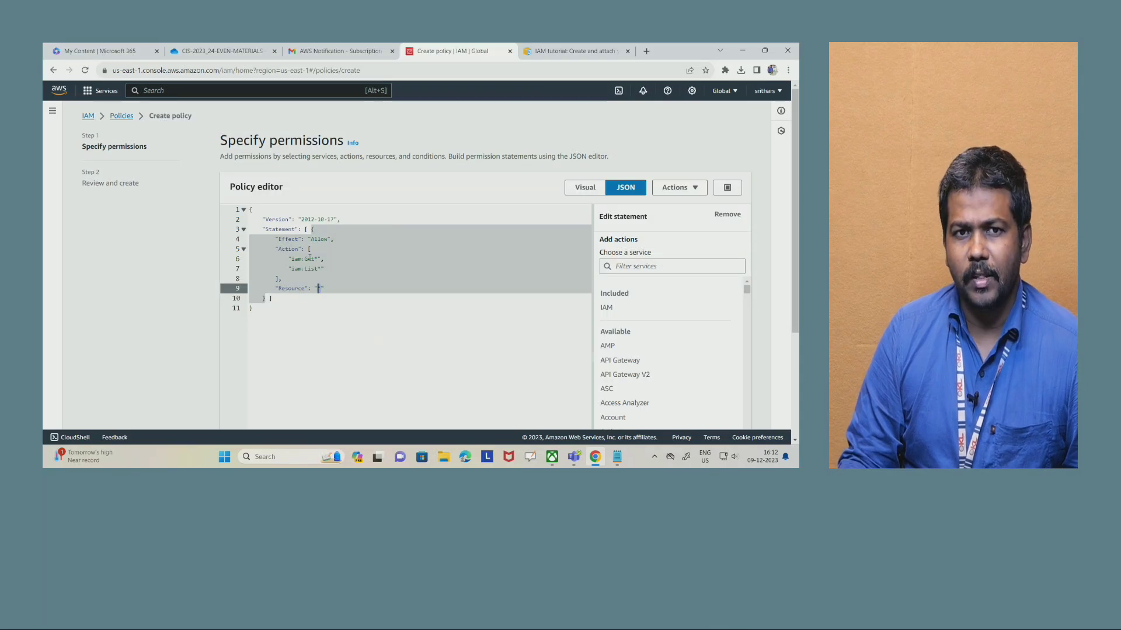
{"action": "double_click", "coordinate": [307, 258]}
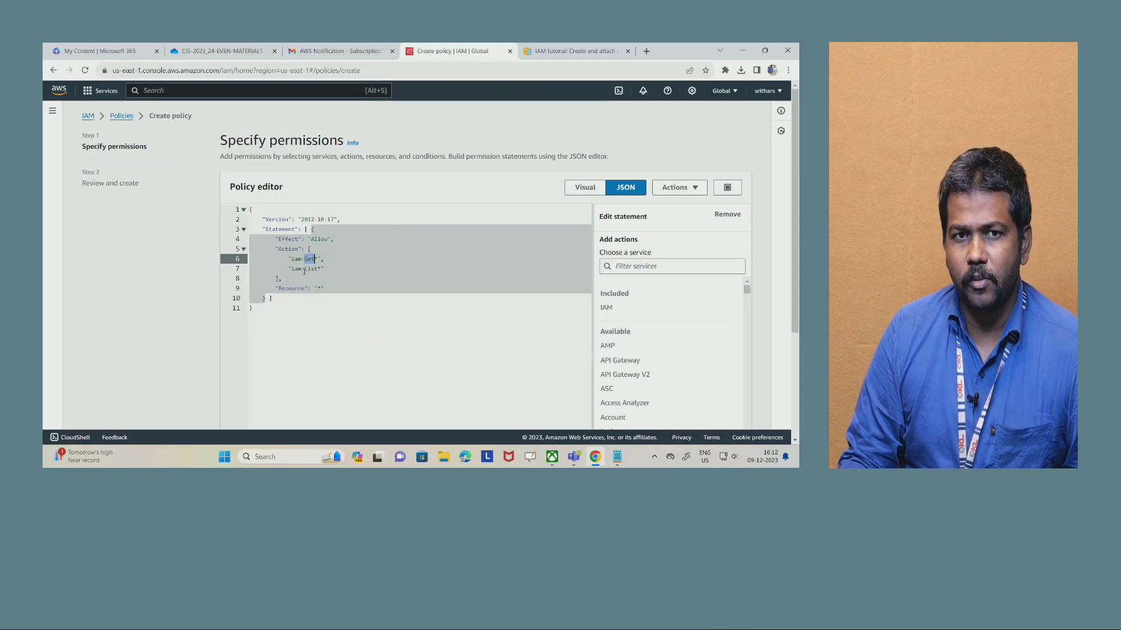
{"action": "left_click", "coordinate": [319, 308]}
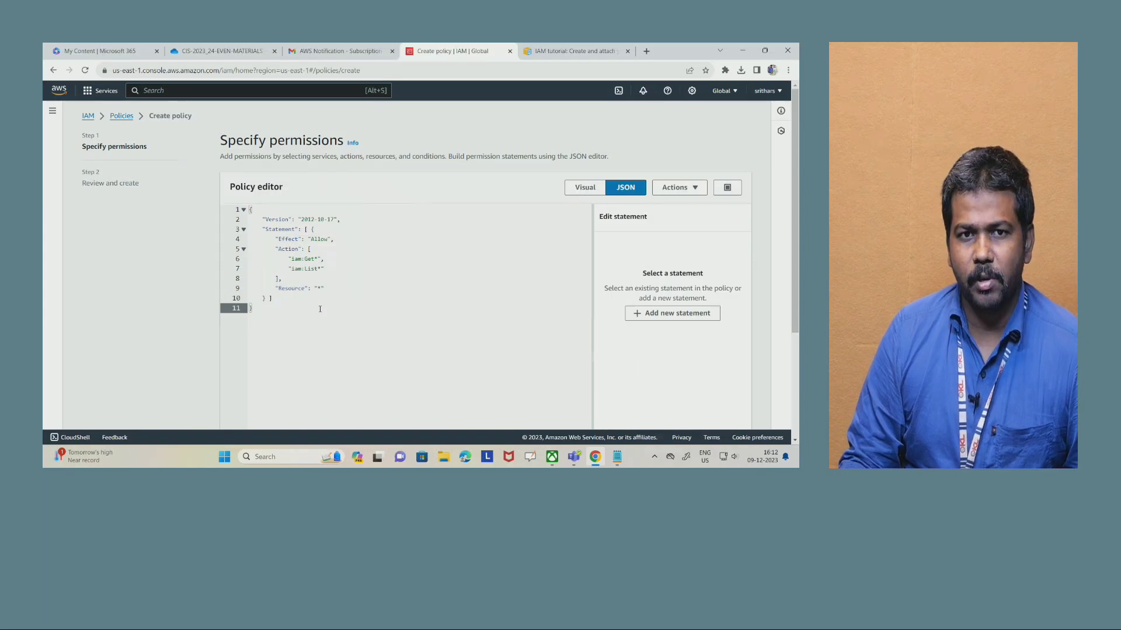
{"action": "left_click", "coordinate": [316, 269]}
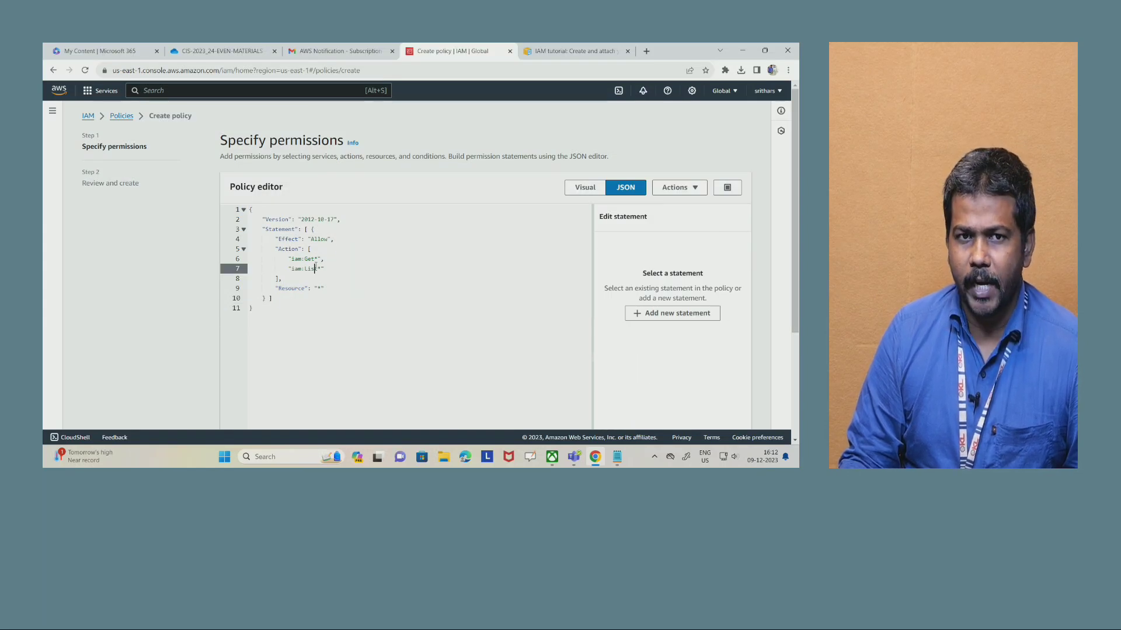
{"action": "left_click", "coordinate": [313, 287]}
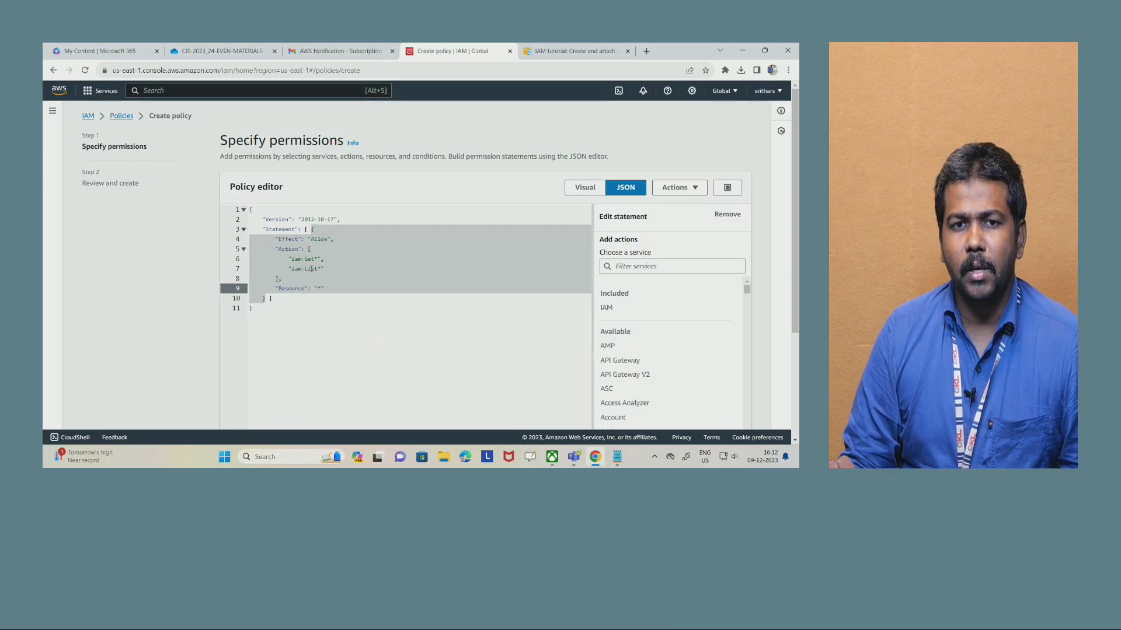
{"action": "left_click", "coordinate": [308, 282]}
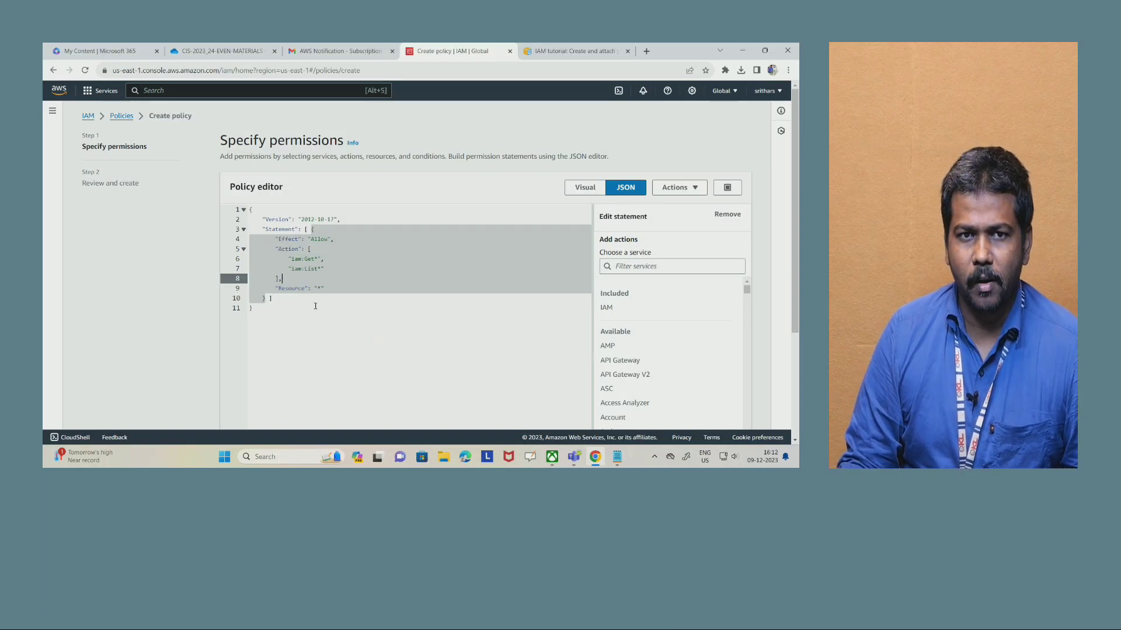
{"action": "left_click", "coordinate": [315, 308]}
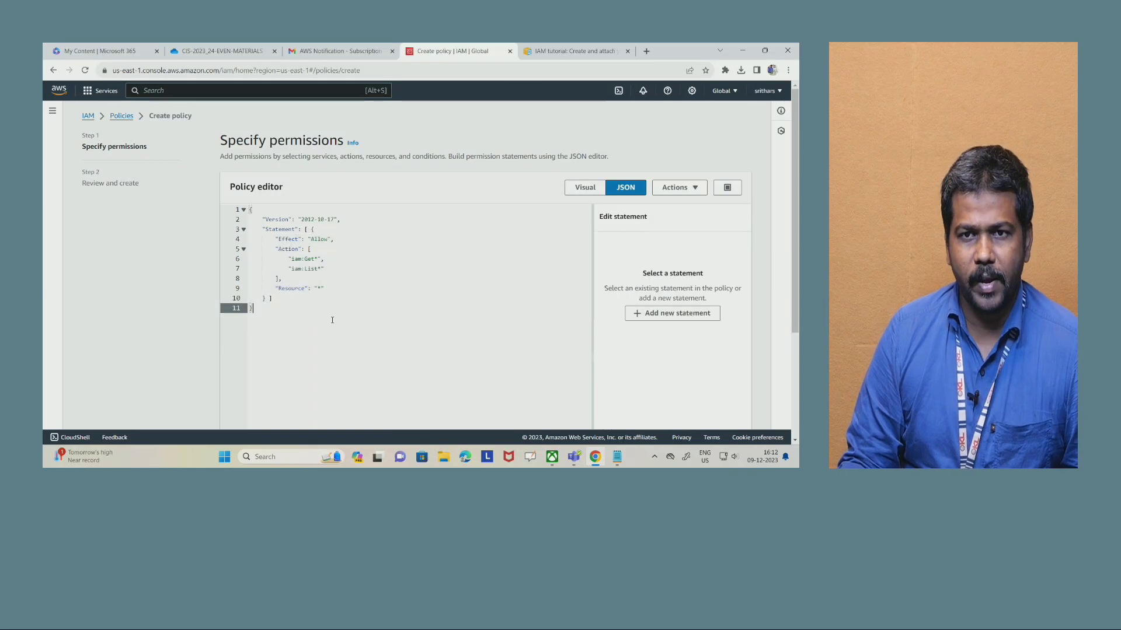
- Proceed to the policy review and name the policy custompolicy1
{"action": "scroll", "coordinate": [526, 292], "scroll_direction": "down", "scroll_amount": 3}
{"action": "left_click", "coordinate": [734, 413]}
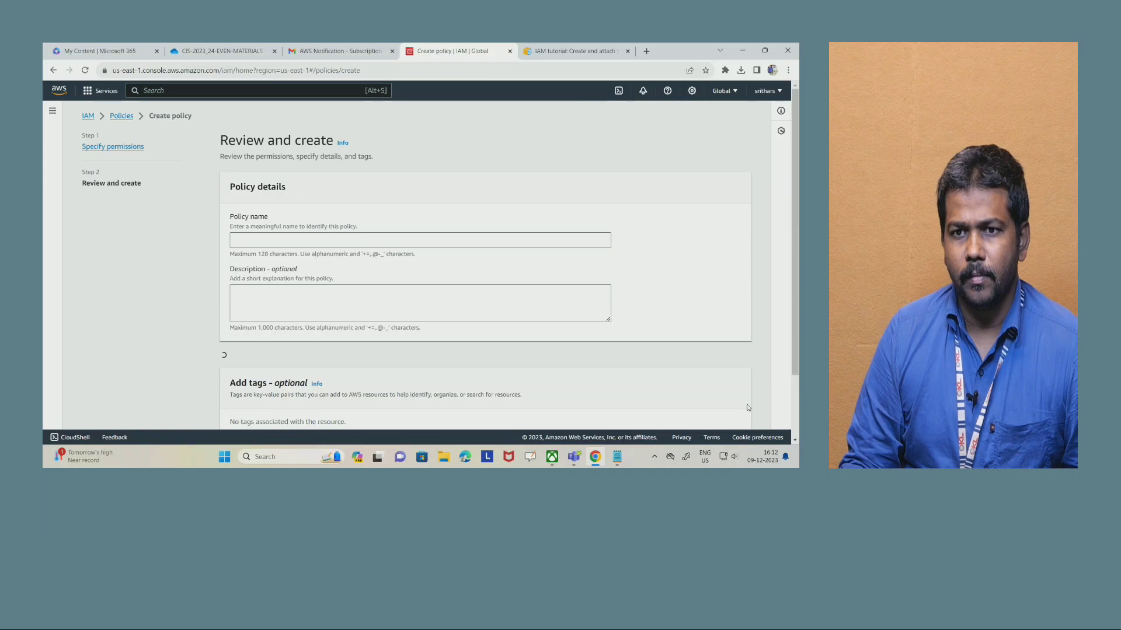
{"action": "scroll", "coordinate": [237, 238], "scroll_direction": "down", "scroll_amount": 2}
{"action": "left_click", "coordinate": [246, 162]}
{"action": "type", "text": "custo"}
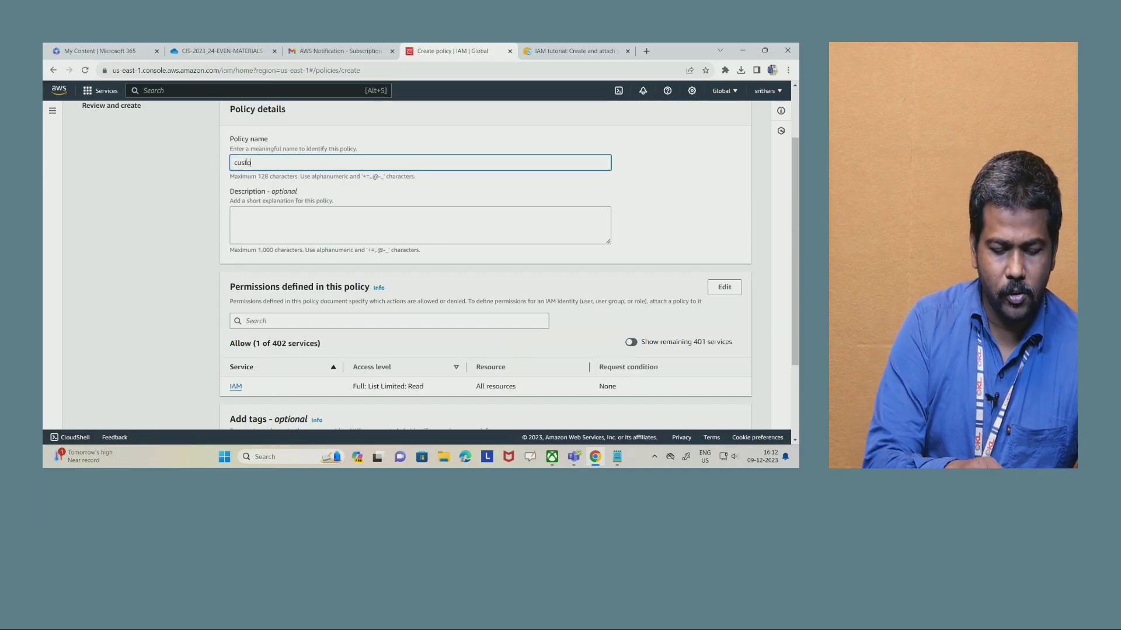
{"action": "type", "text": "mpolicy`1"}
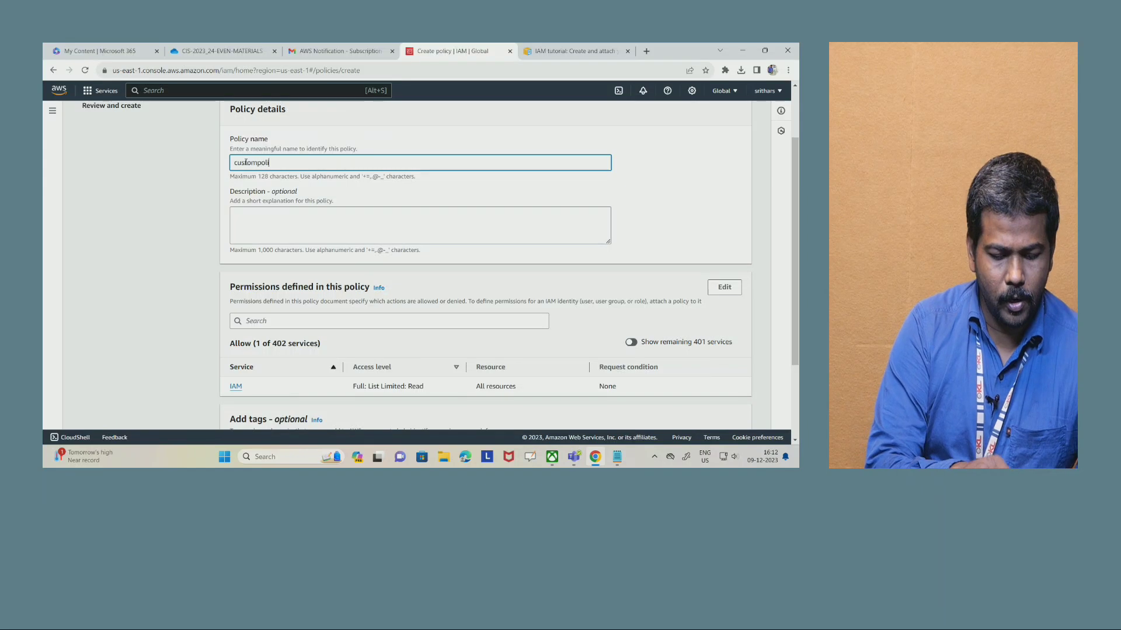
{"action": "key", "text": "BackSpace"}
{"action": "key", "text": "BackSpace"}
{"action": "key", "text": "BackSpace"}
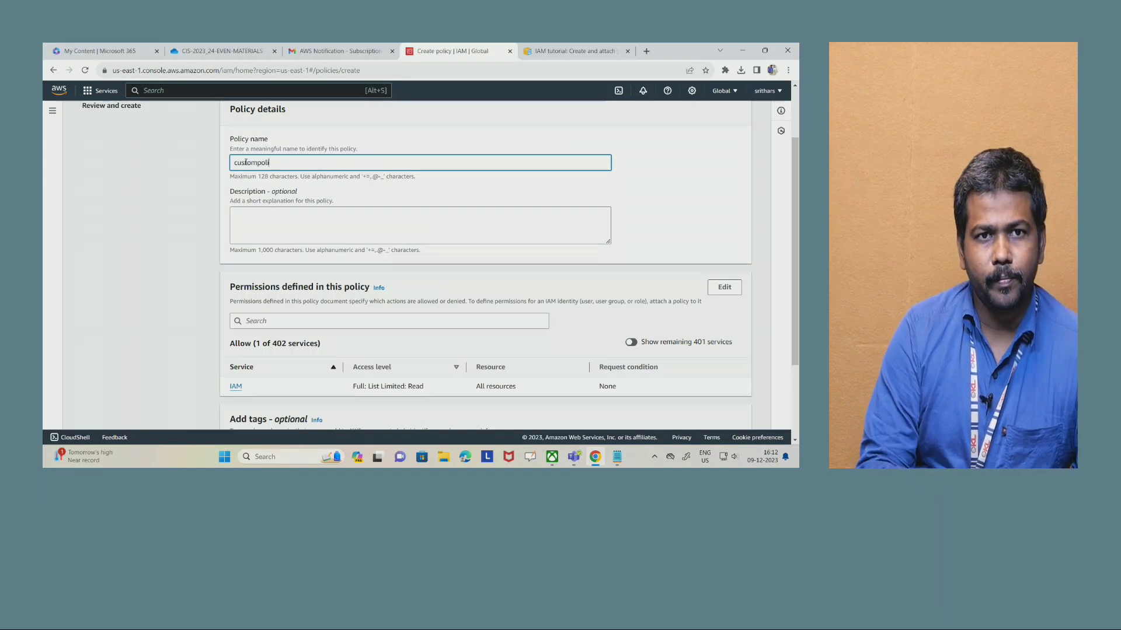
{"action": "type", "text": "cy1"}
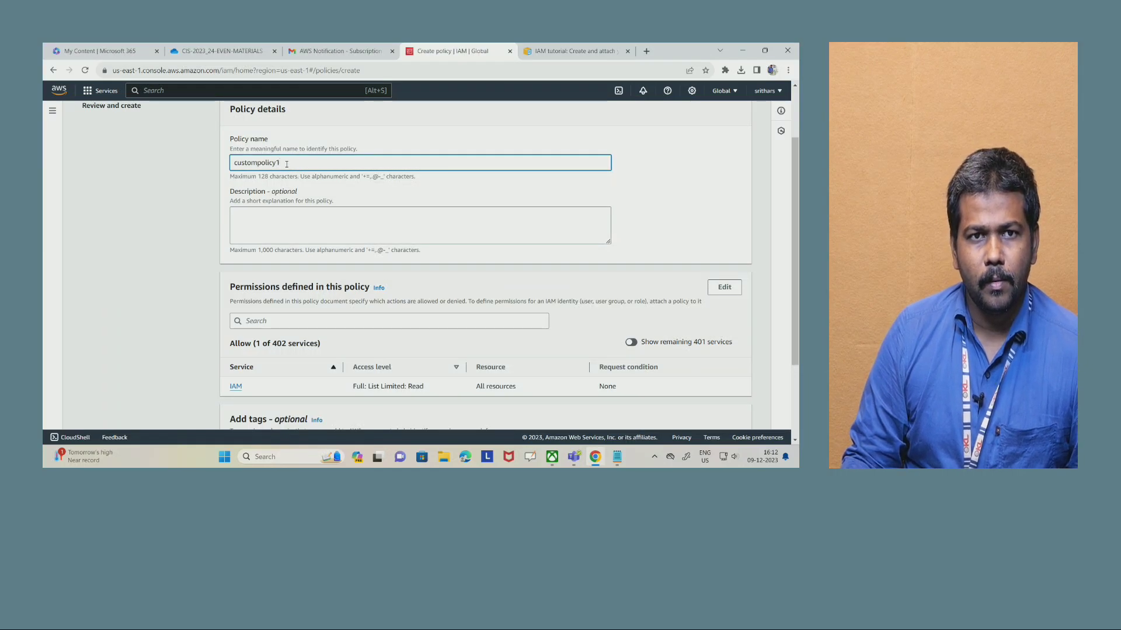
- Review the policy's name and its IAM access level, and create the policy
{"action": "scroll", "coordinate": [357, 211], "scroll_direction": "down", "scroll_amount": 2}
{"action": "scroll", "coordinate": [310, 197], "scroll_direction": "up", "scroll_amount": 4}
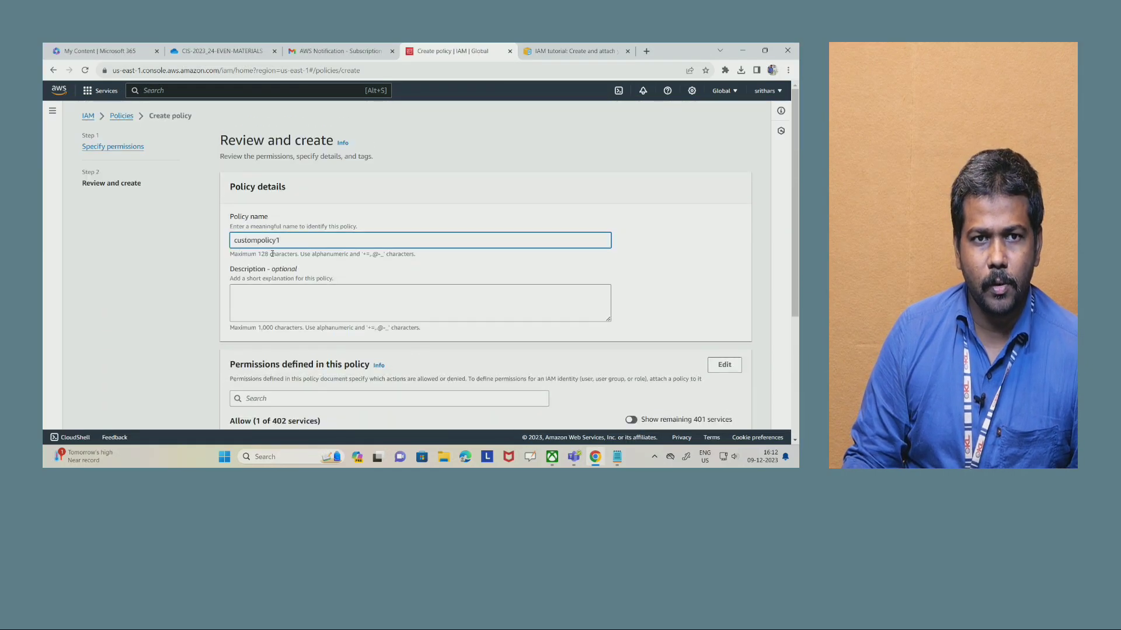
{"action": "left_click_drag", "start_coordinate": [297, 242], "coordinate": [219, 252]}
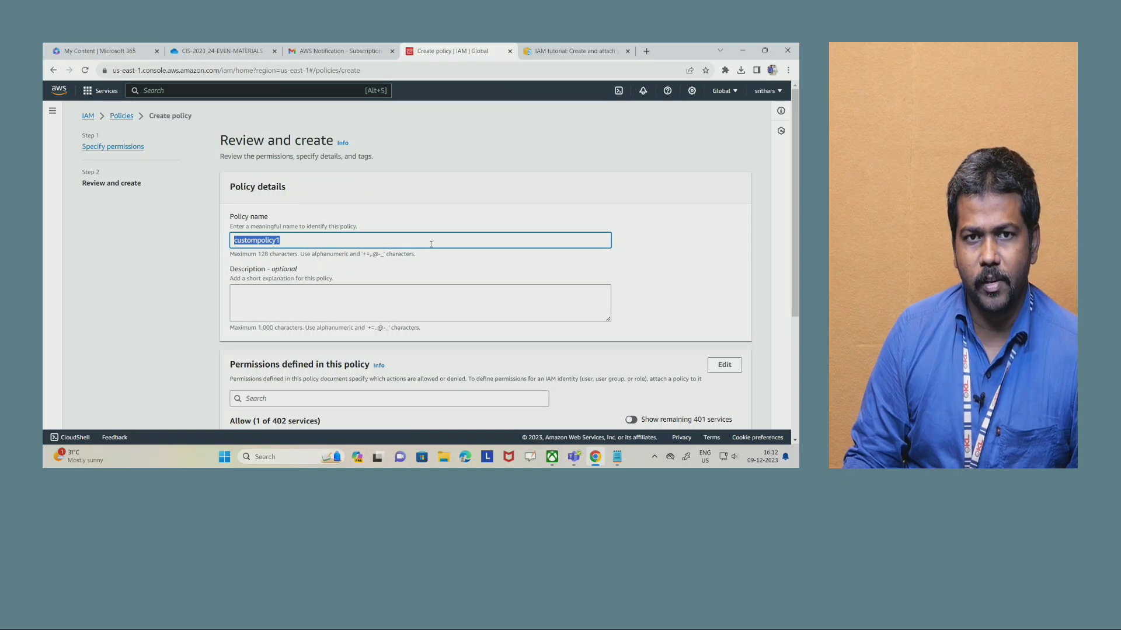
{"action": "scroll", "coordinate": [402, 267], "scroll_direction": "down", "scroll_amount": 3}
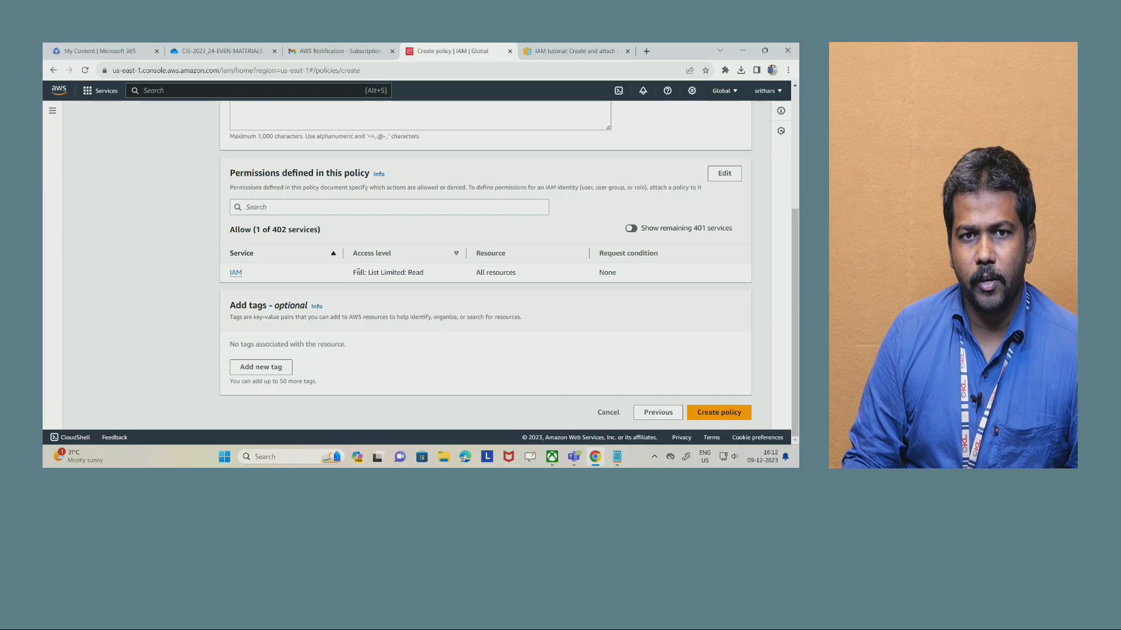
{"action": "left_click_drag", "start_coordinate": [426, 279], "coordinate": [350, 279]}
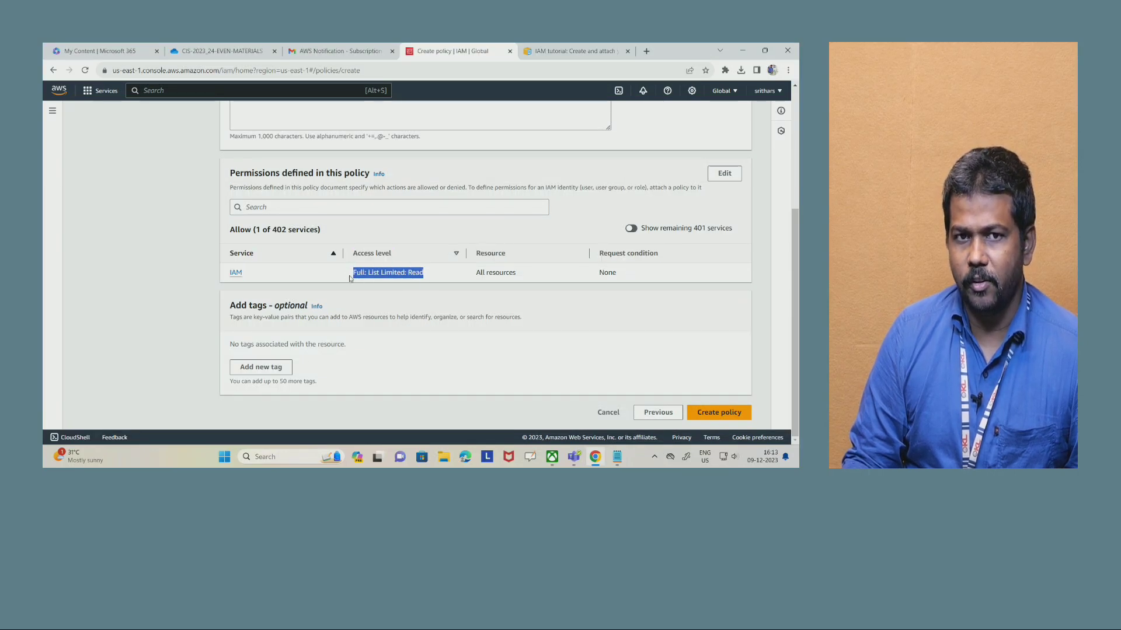
{"action": "left_click", "coordinate": [718, 413]}
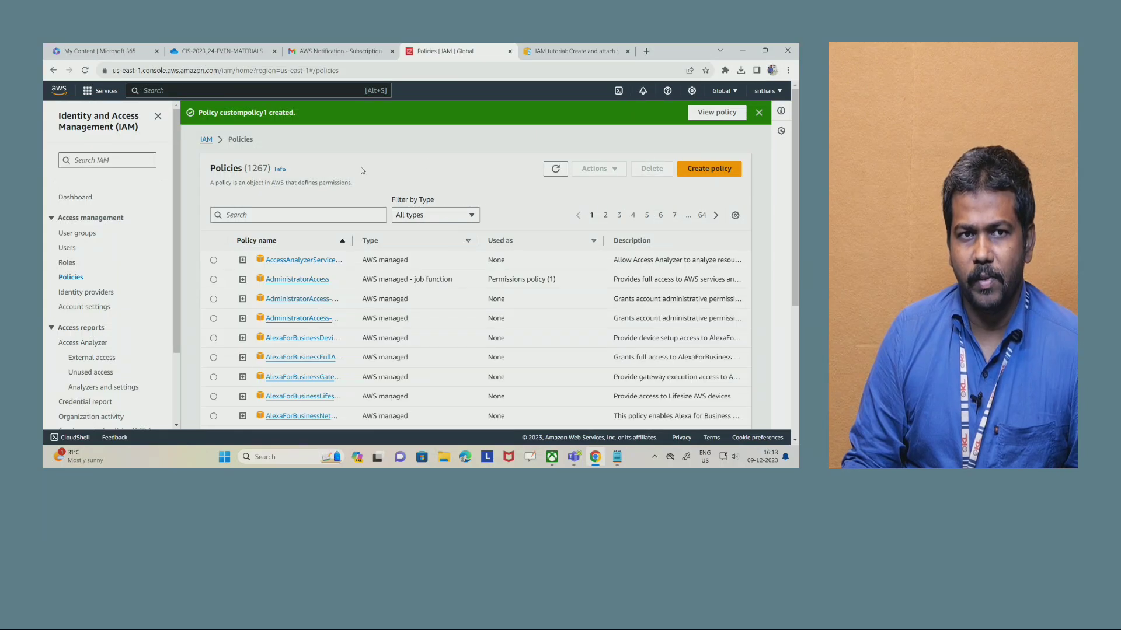
- Search the policies list for "custompo" and open custompolicy1 to check its details
{"action": "left_click", "coordinate": [256, 215]}
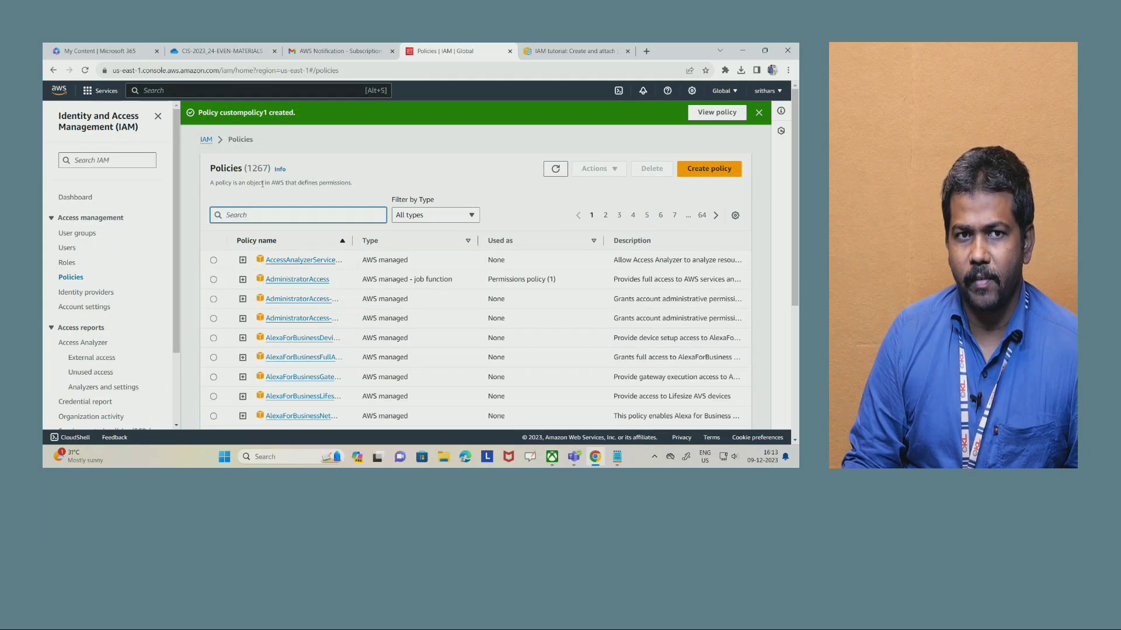
{"action": "left_click_drag", "start_coordinate": [246, 168], "coordinate": [273, 171]}
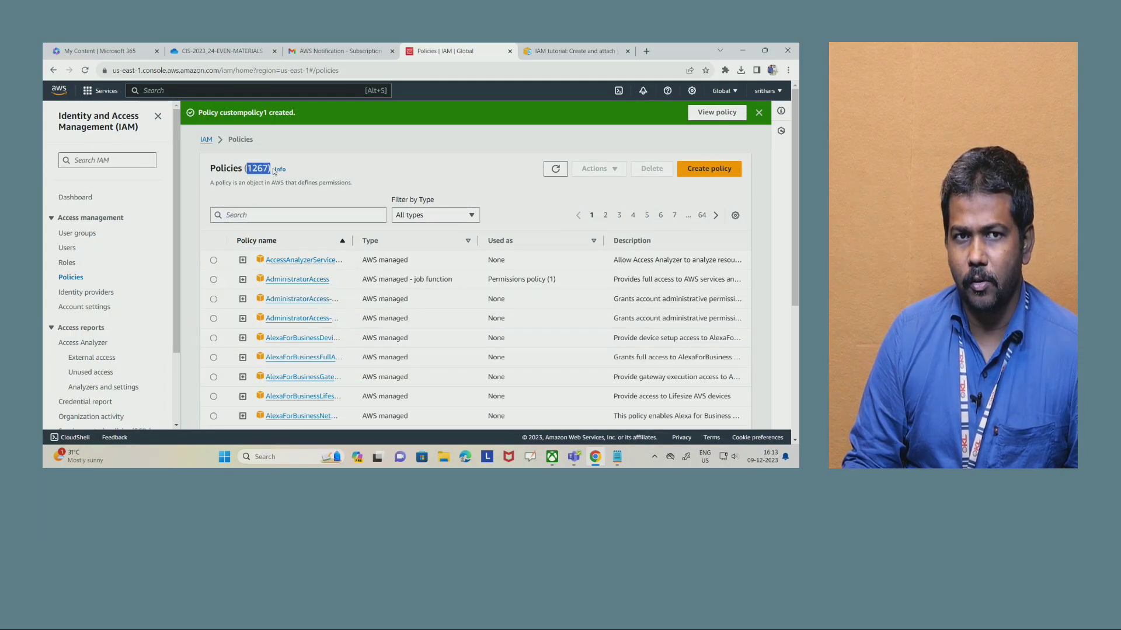
{"action": "left_click", "coordinate": [259, 215]}
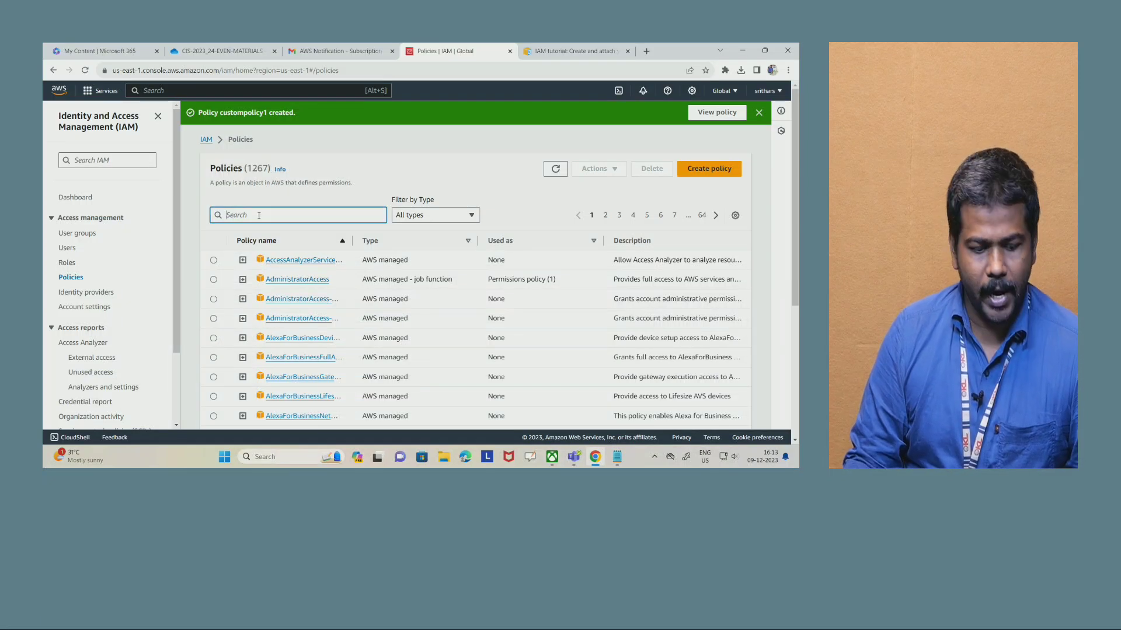
{"action": "type", "text": "custom"}
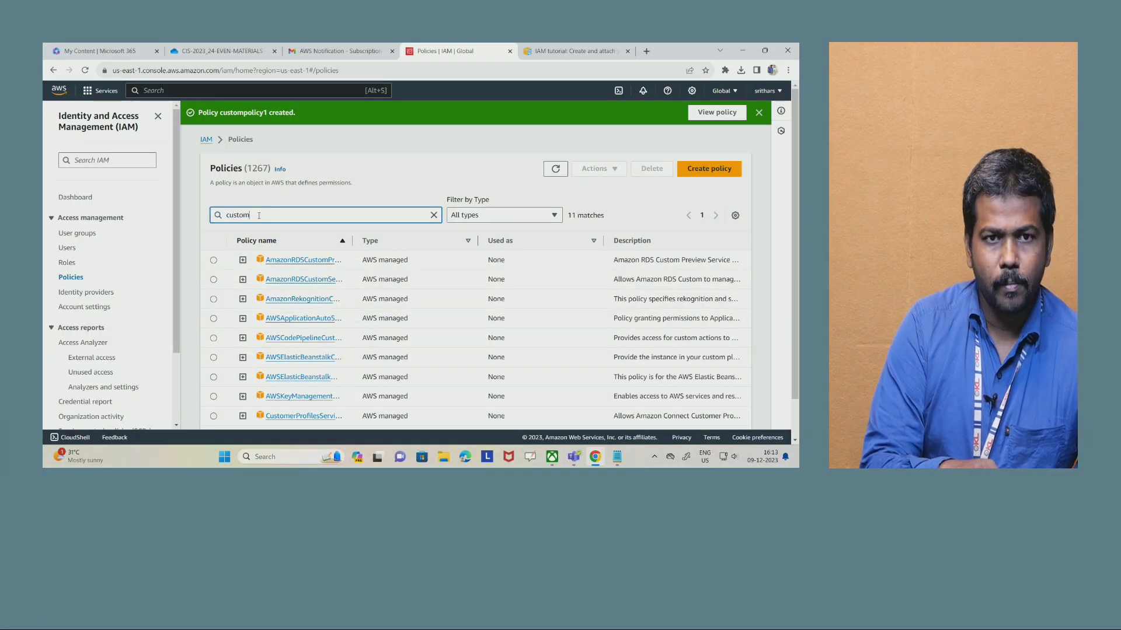
{"action": "type", "text": "po"}
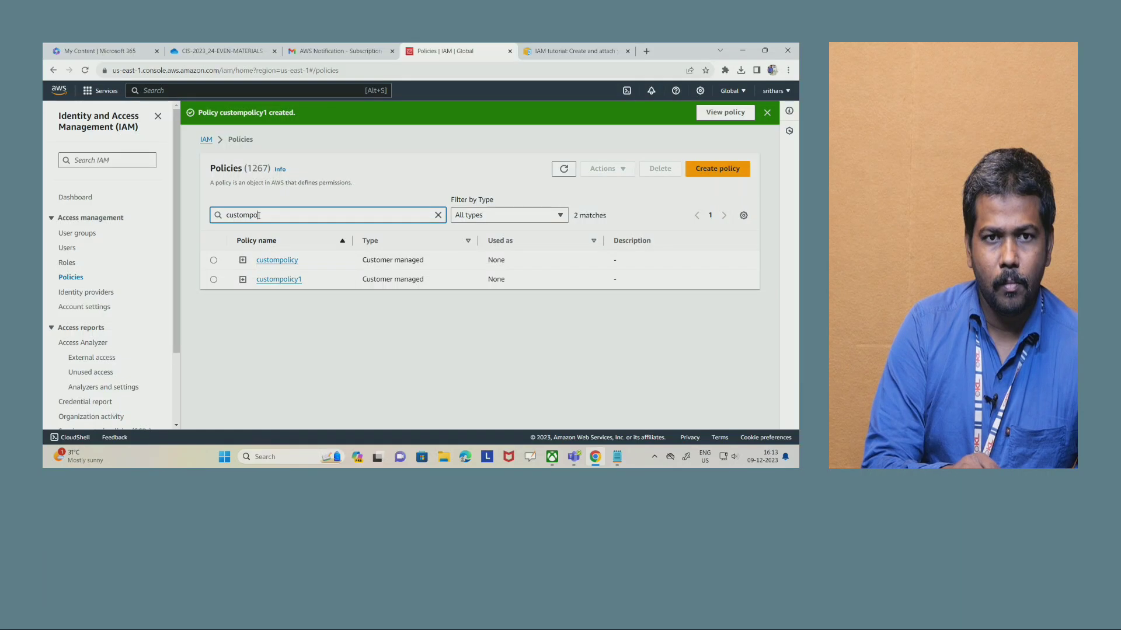
{"action": "left_click", "coordinate": [278, 280]}
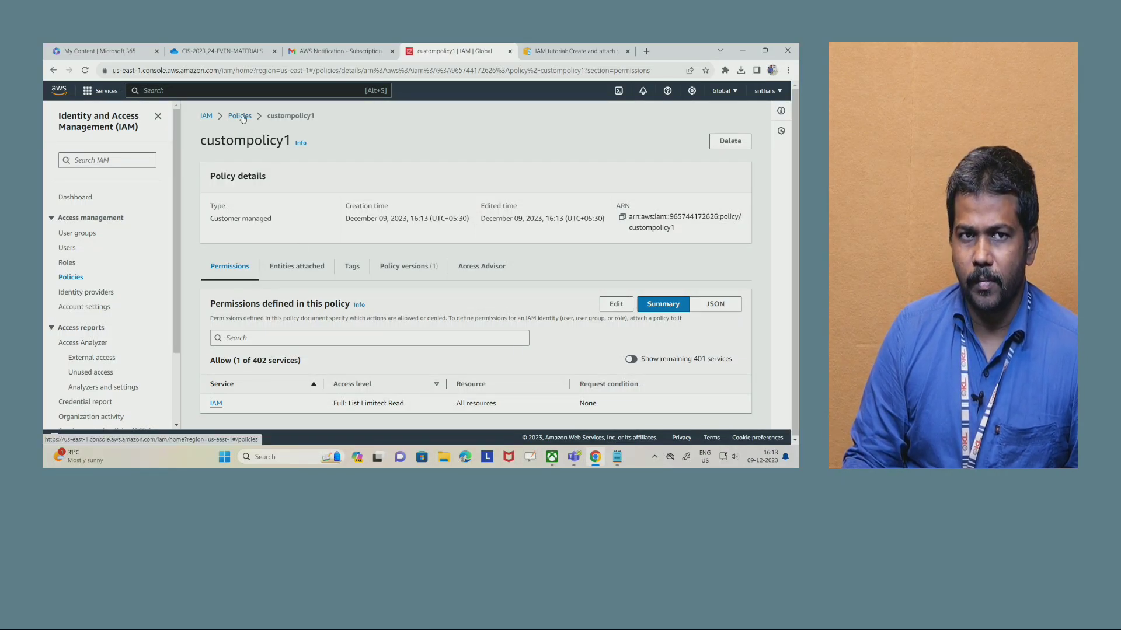
- Return to the policies list, find custompolicy1 by searching for "custompolicy", and start attaching it to an IAM entity
{"action": "left_click", "coordinate": [54, 71]}
{"action": "left_click", "coordinate": [281, 192]}
{"action": "type", "text": "cus"}
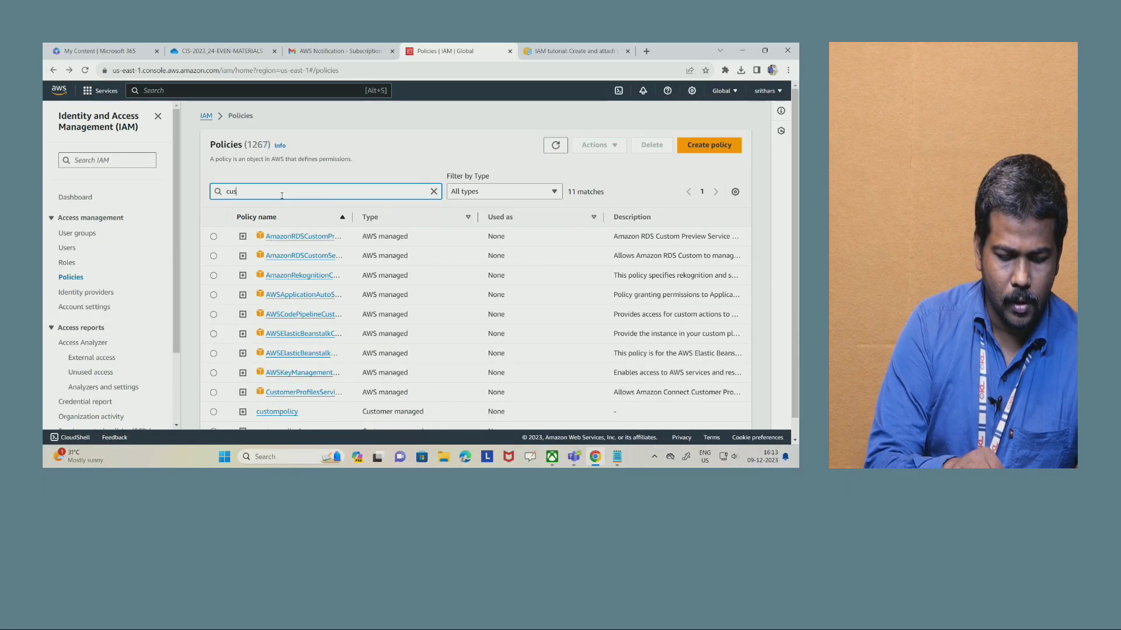
{"action": "type", "text": "tompolicy"}
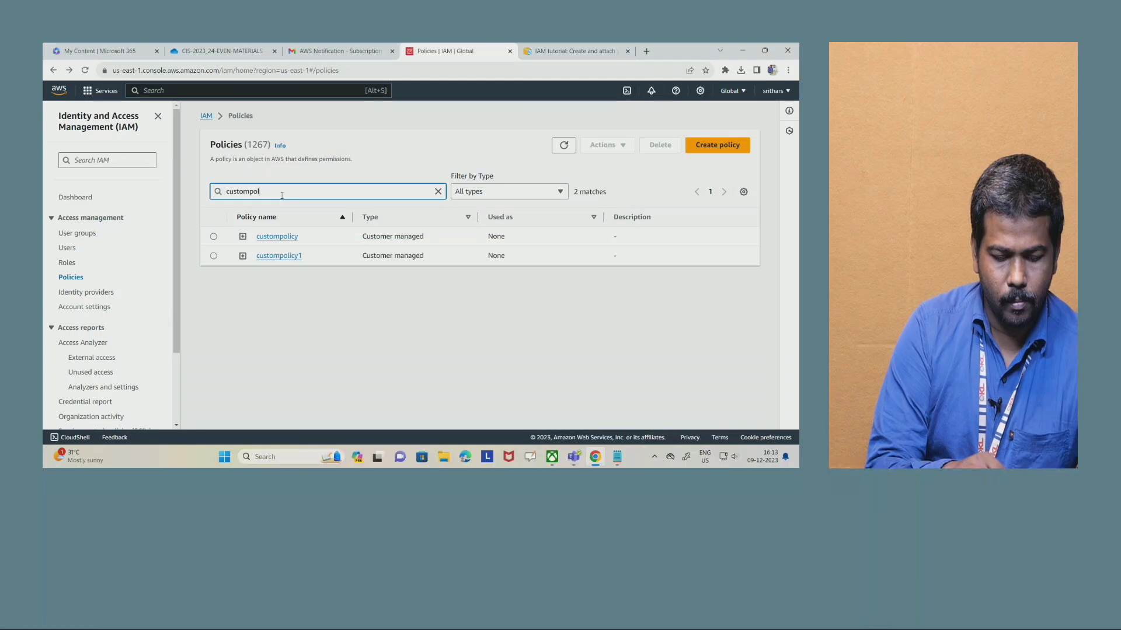
{"action": "left_click", "coordinate": [214, 256]}
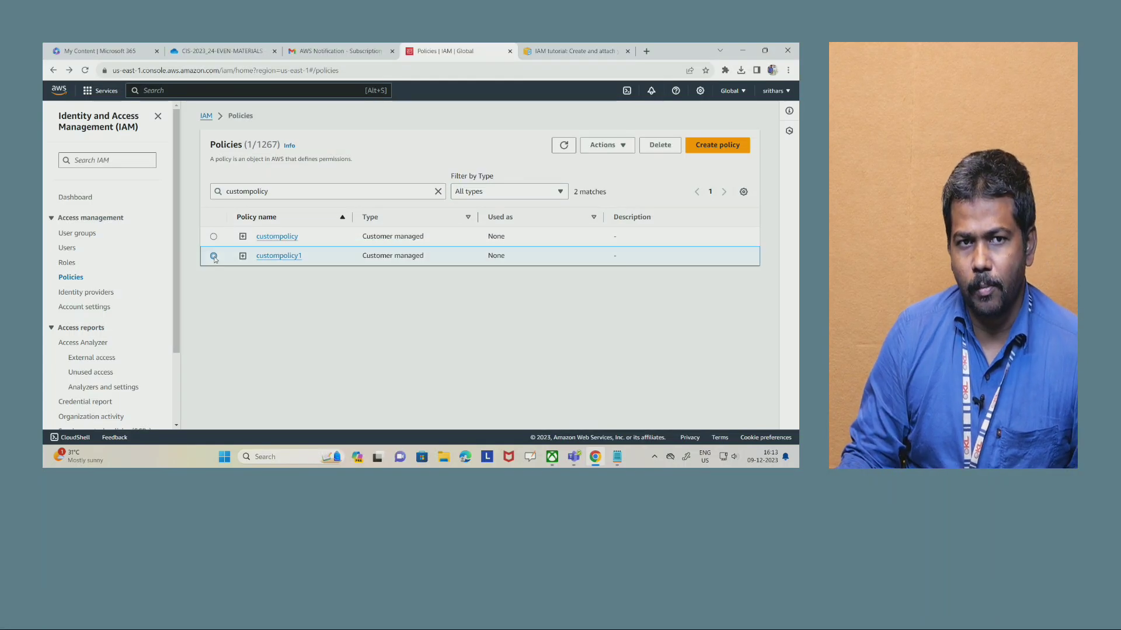
{"action": "left_click", "coordinate": [610, 150]}
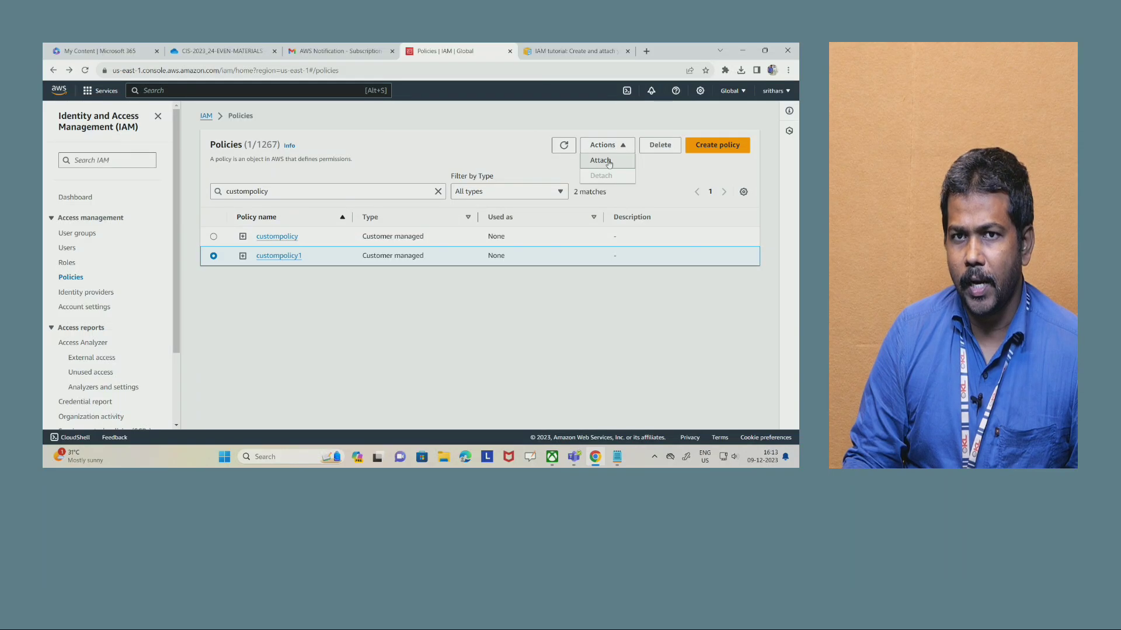
{"action": "left_click", "coordinate": [607, 161]}
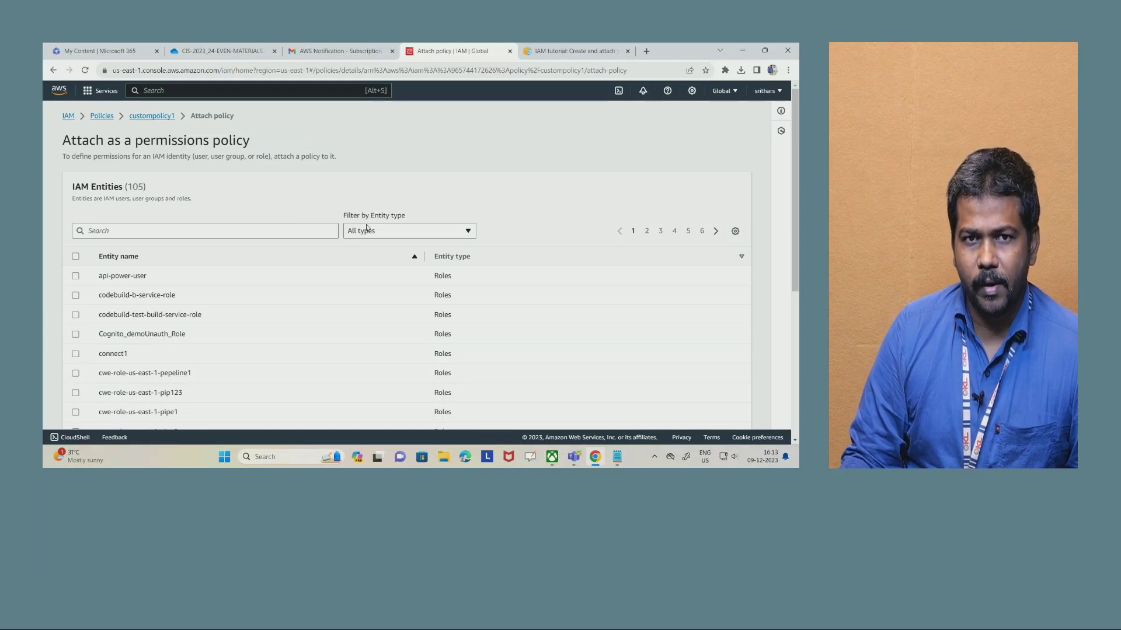
- Filter the IAM entities to IAM users, select the existing user and attach custompolicy1 to it
{"action": "left_click_drag", "start_coordinate": [348, 219], "coordinate": [413, 221]}
{"action": "left_click", "coordinate": [401, 234]}
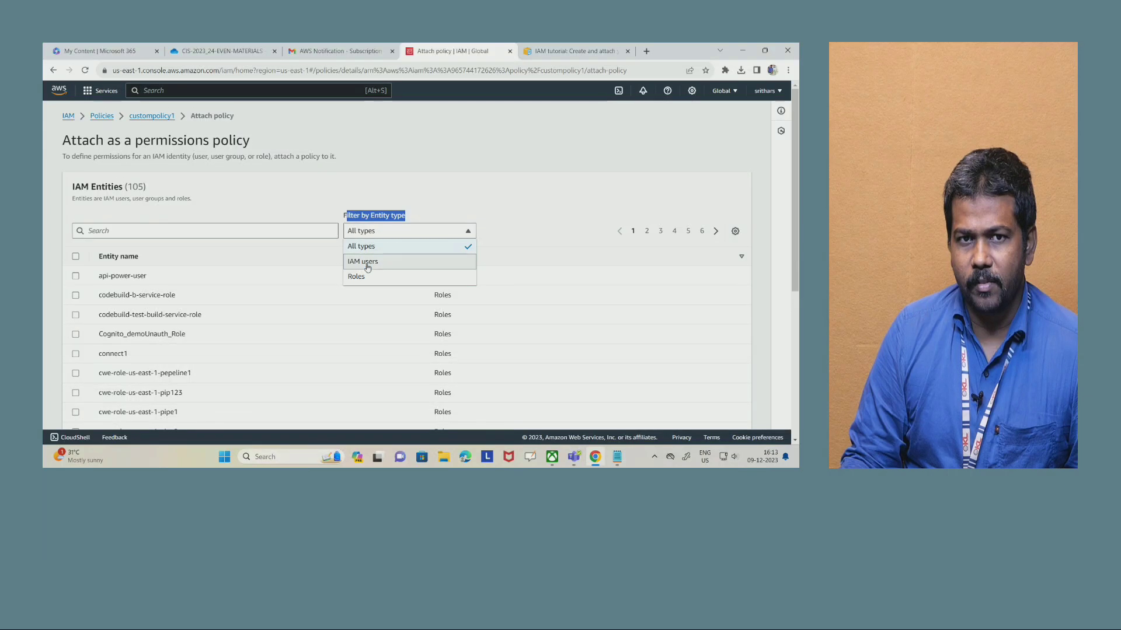
{"action": "left_click", "coordinate": [374, 266]}
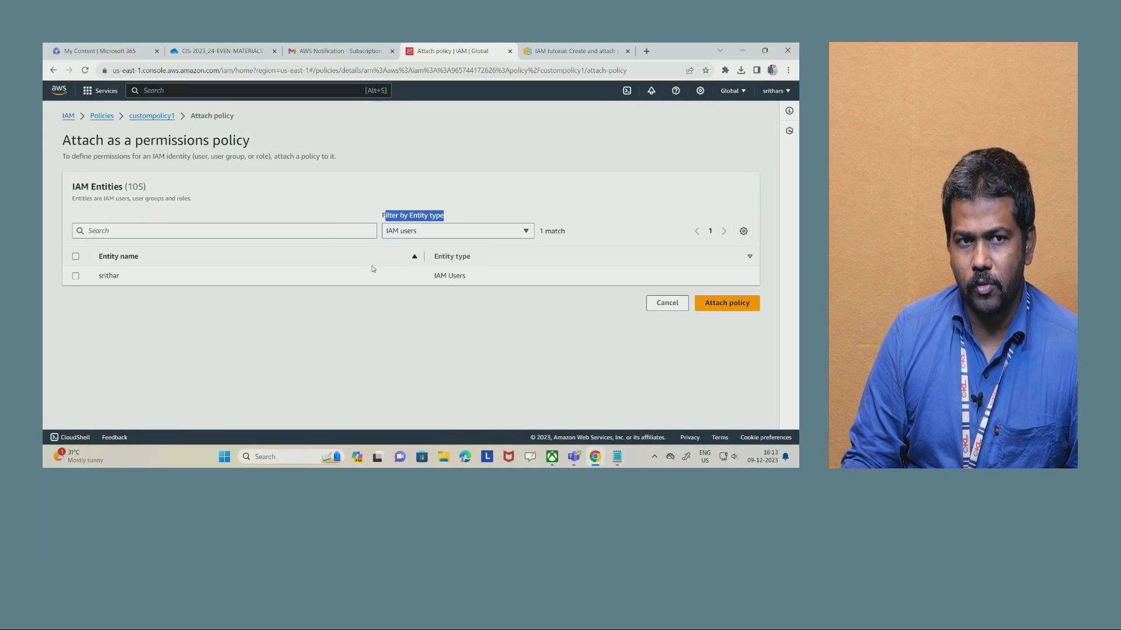
{"action": "left_click", "coordinate": [76, 276]}
{"action": "left_click", "coordinate": [720, 302]}
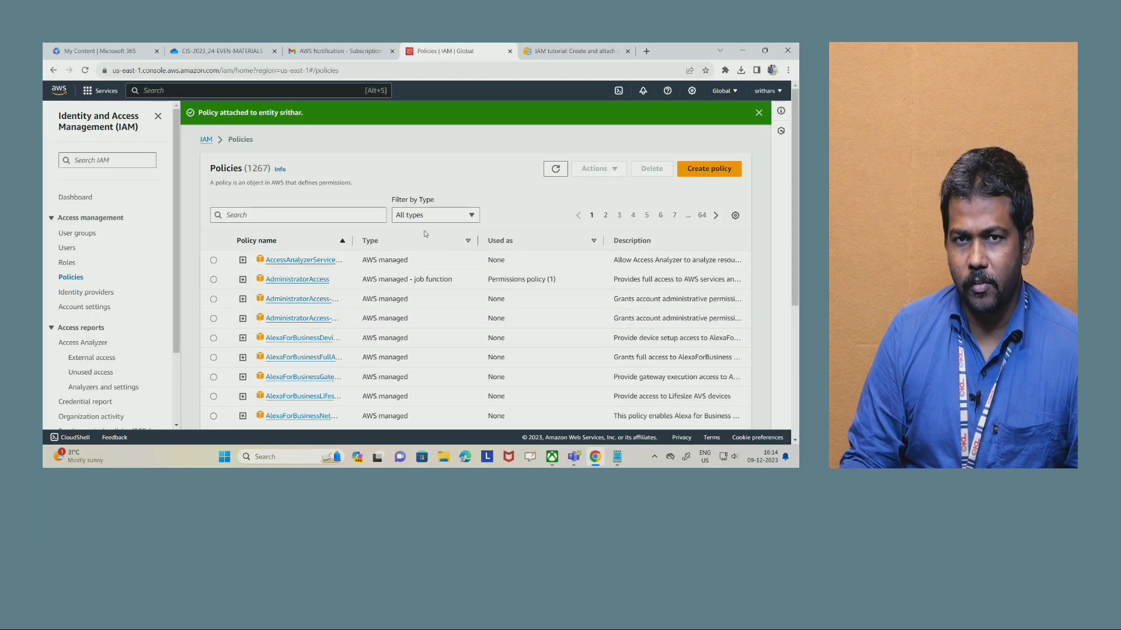
- Open the IAM user's details, refresh its permissions policies and open the attached custompolicy1 to check it
{"action": "left_click", "coordinate": [66, 253]}
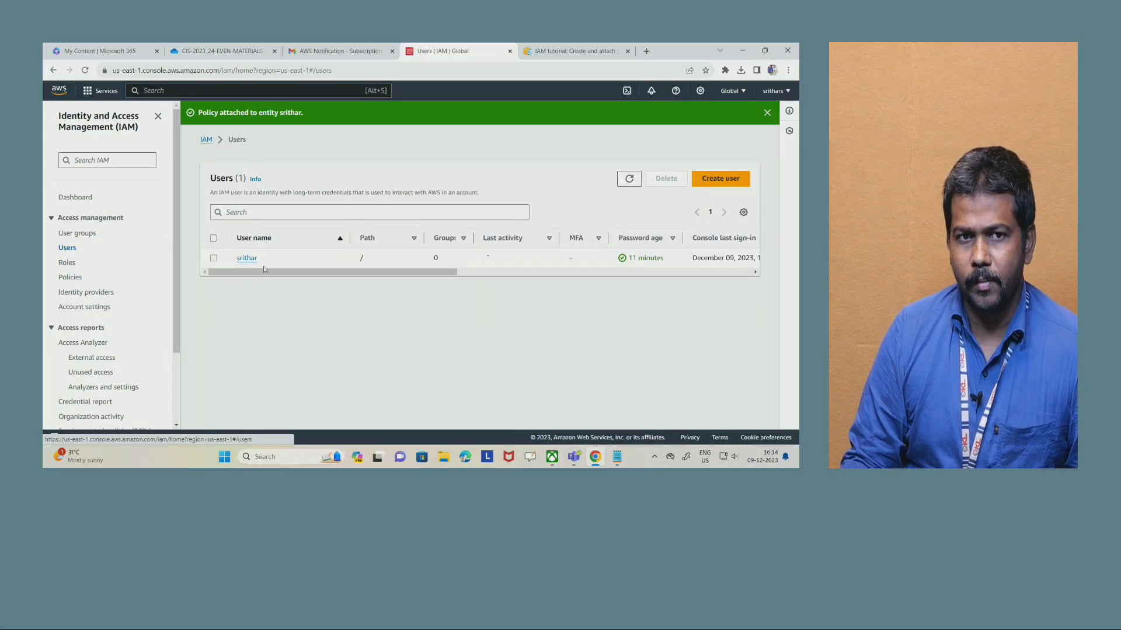
{"action": "left_click", "coordinate": [247, 258]}
{"action": "scroll", "coordinate": [505, 282], "scroll_direction": "down", "scroll_amount": 3}
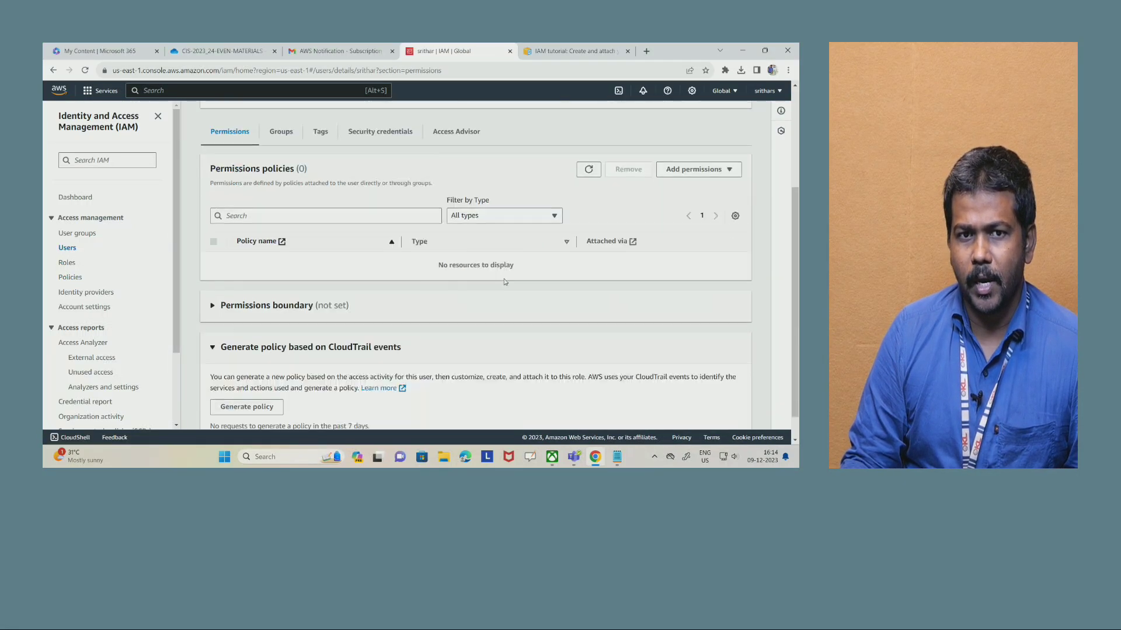
{"action": "scroll", "coordinate": [505, 282], "scroll_direction": "down", "scroll_amount": 1}
{"action": "scroll", "coordinate": [415, 259], "scroll_direction": "up", "scroll_amount": 2}
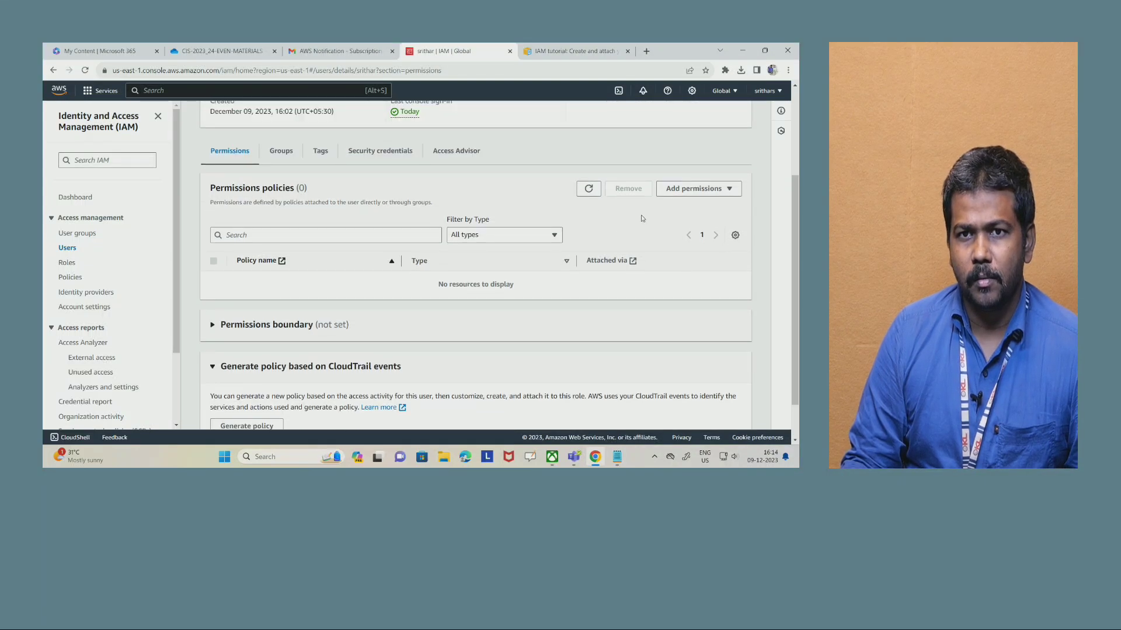
{"action": "left_click", "coordinate": [588, 190]}
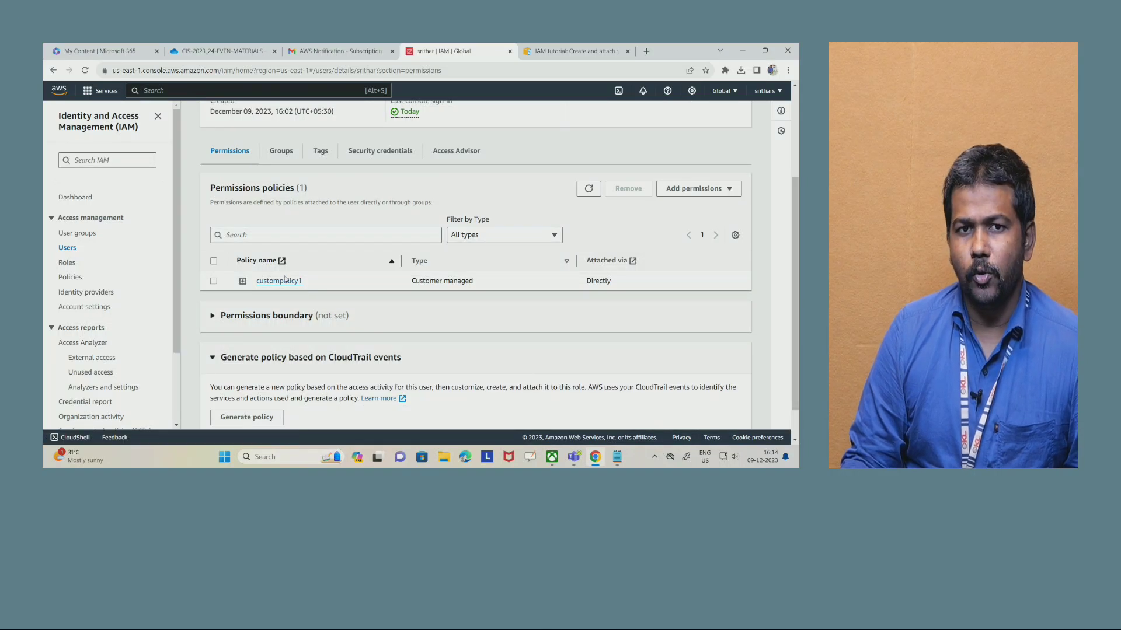
{"action": "left_click", "coordinate": [285, 282]}
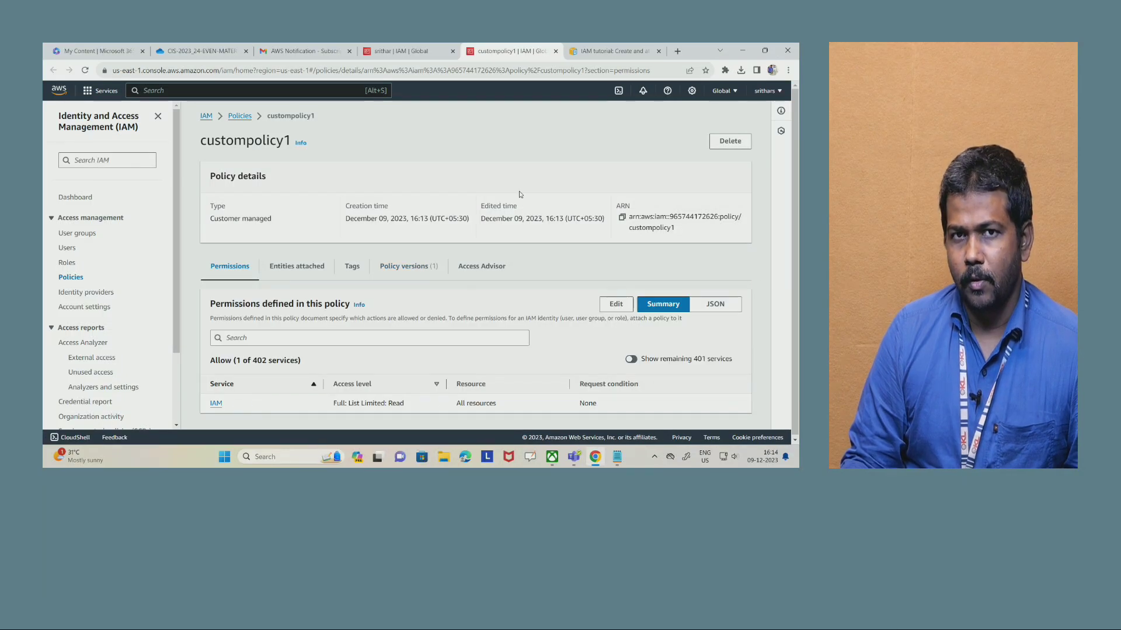
- Sign out of the current AWS account and bring up the console sign-in form for an IAM user
{"action": "left_click", "coordinate": [765, 91]}
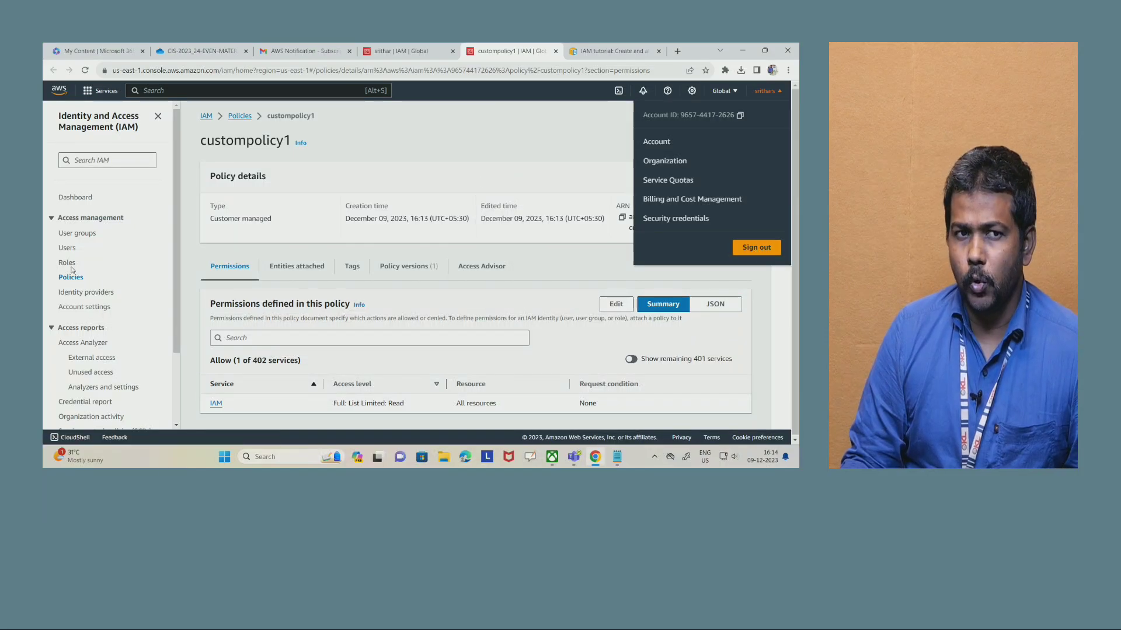
{"action": "left_click", "coordinate": [763, 246]}
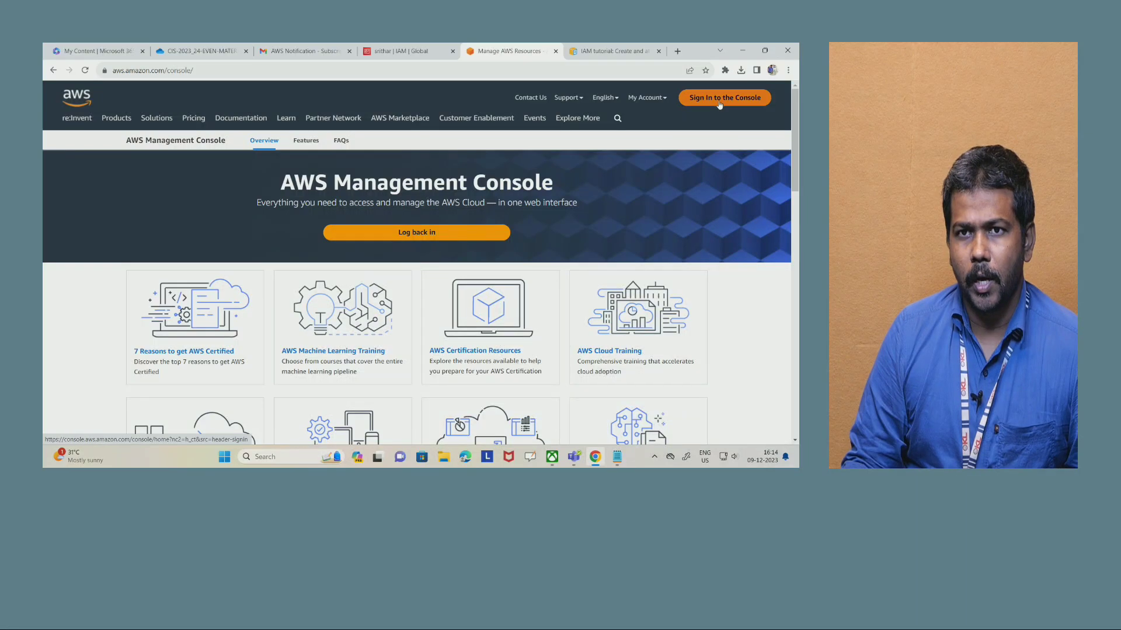
{"action": "left_click", "coordinate": [720, 103]}
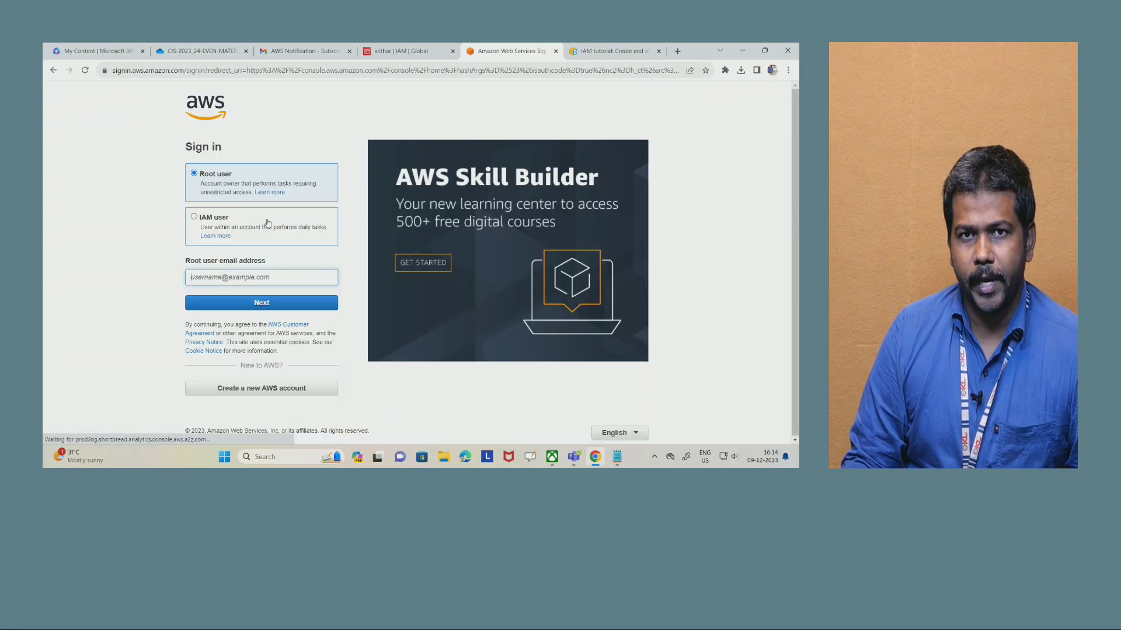
{"action": "left_click", "coordinate": [226, 228]}
- Check the account ID noted in Notepad, paste it into the IAM user sign-in form and continue
{"action": "left_click", "coordinate": [223, 274]}
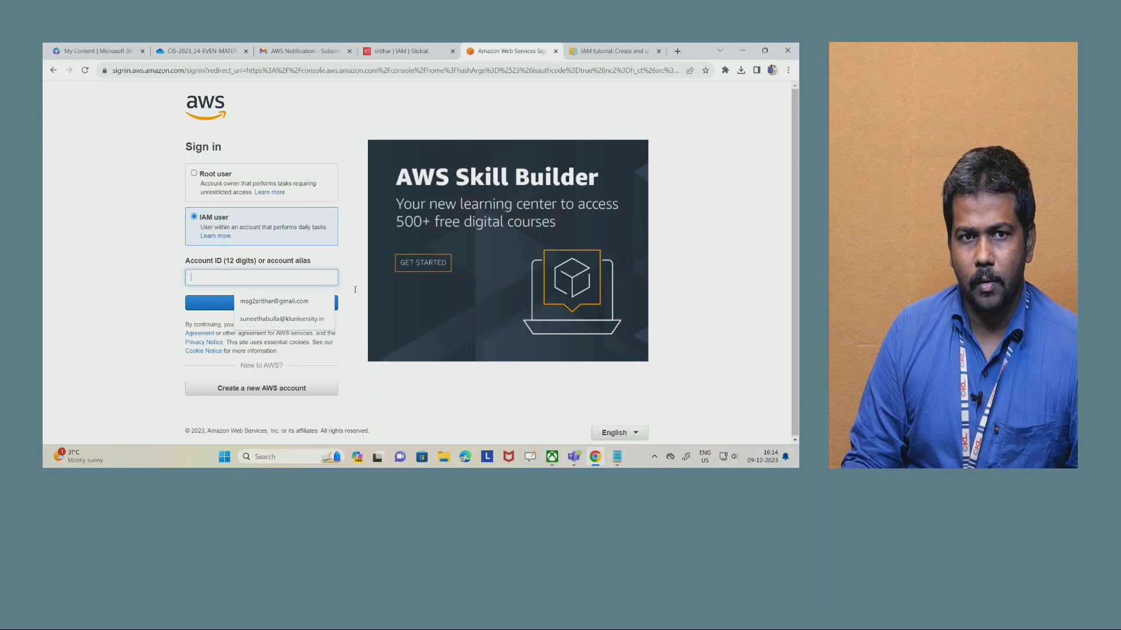
{"action": "left_click", "coordinate": [617, 456]}
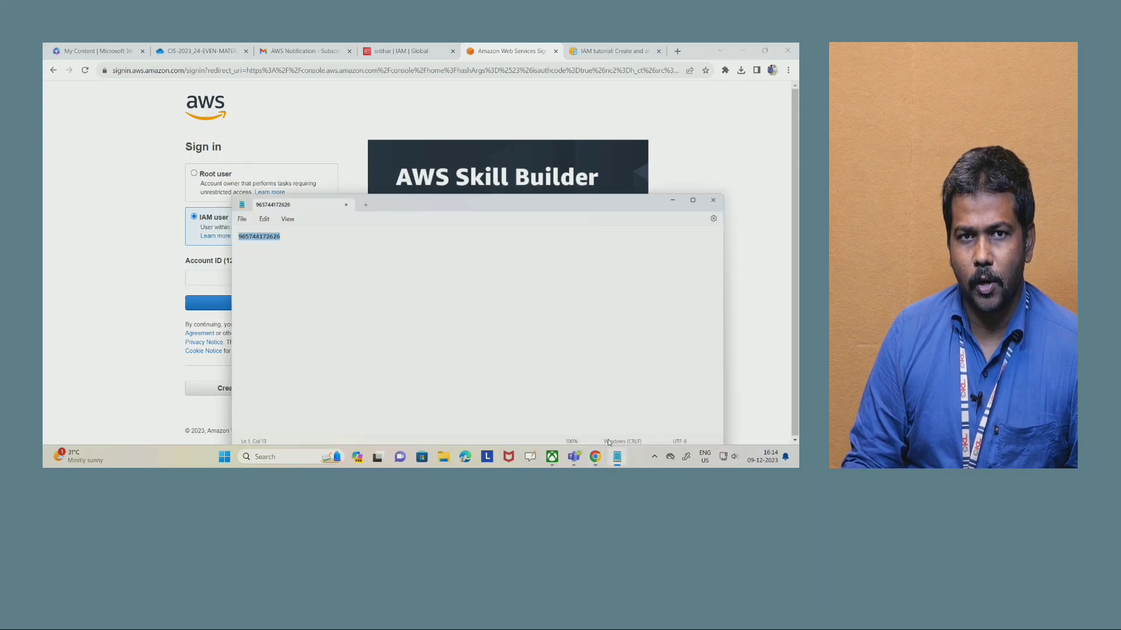
{"action": "left_click", "coordinate": [255, 105]}
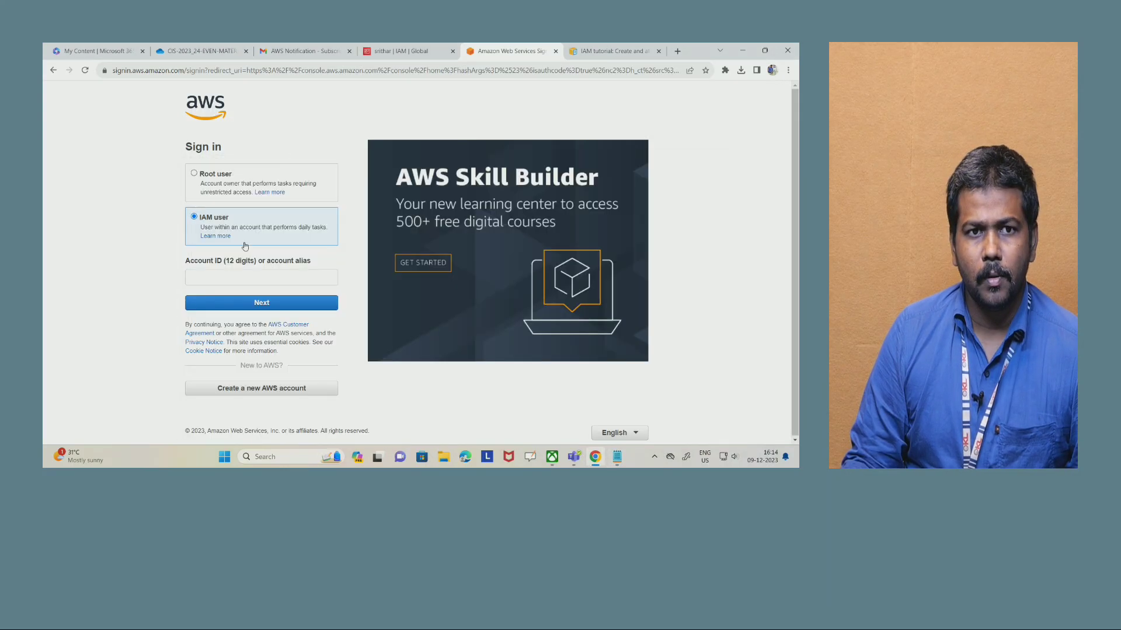
{"action": "left_click", "coordinate": [242, 278]}
{"action": "key", "text": "ctrl+v"}
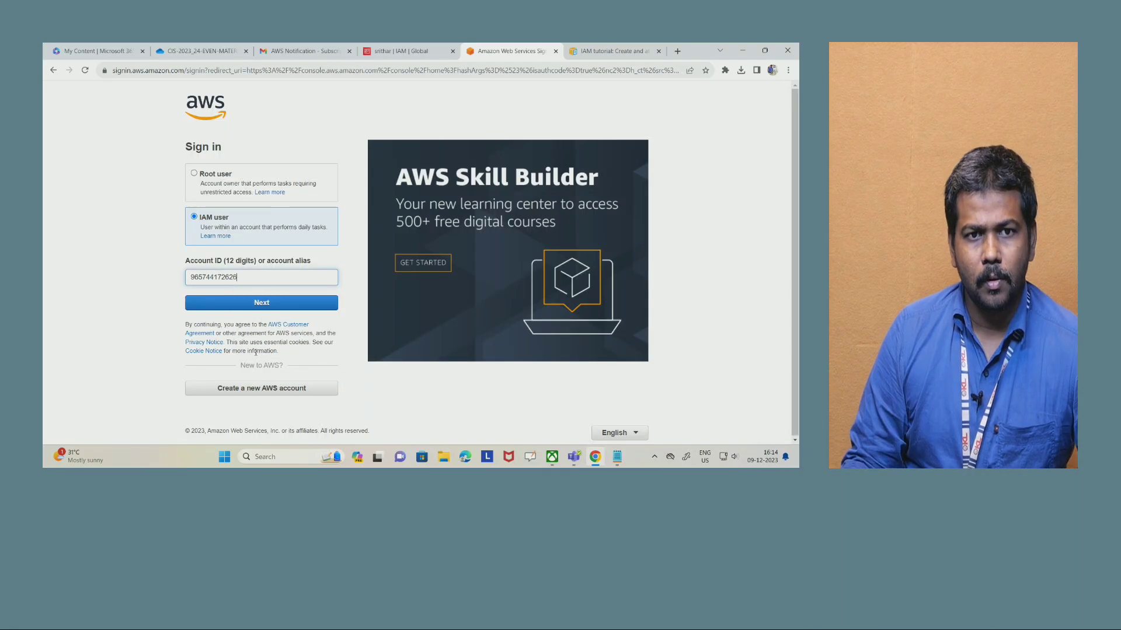
{"action": "left_click", "coordinate": [277, 304]}
- Enter the IAM user name and the account password, and sign in to the console
{"action": "left_click", "coordinate": [234, 222]}
{"action": "type", "text": "srithar"}
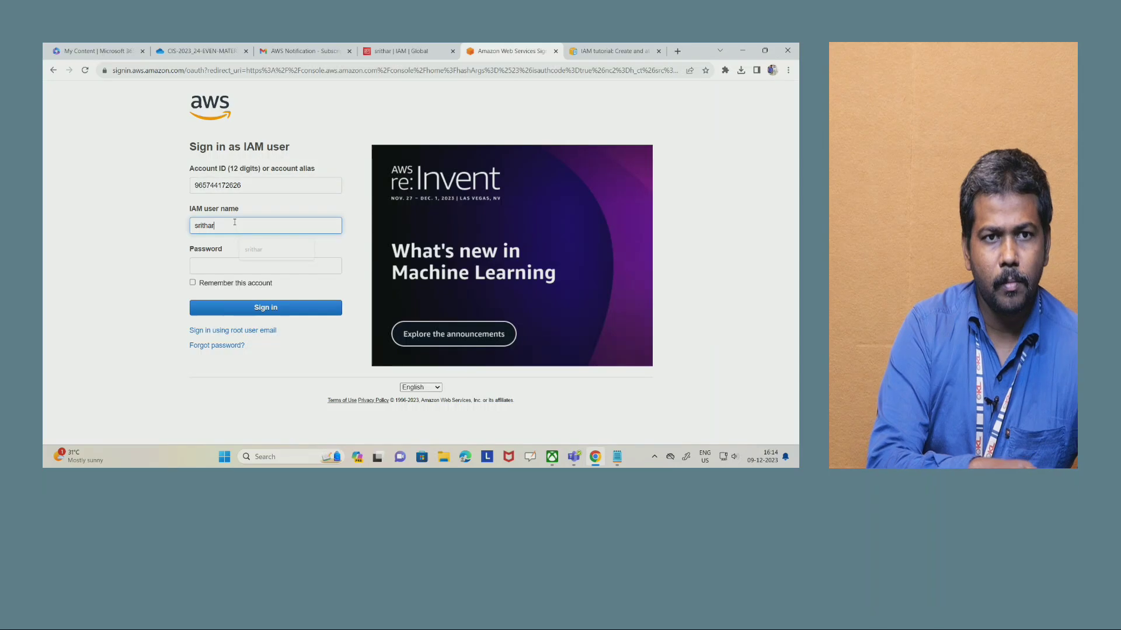
{"action": "left_click", "coordinate": [210, 266]}
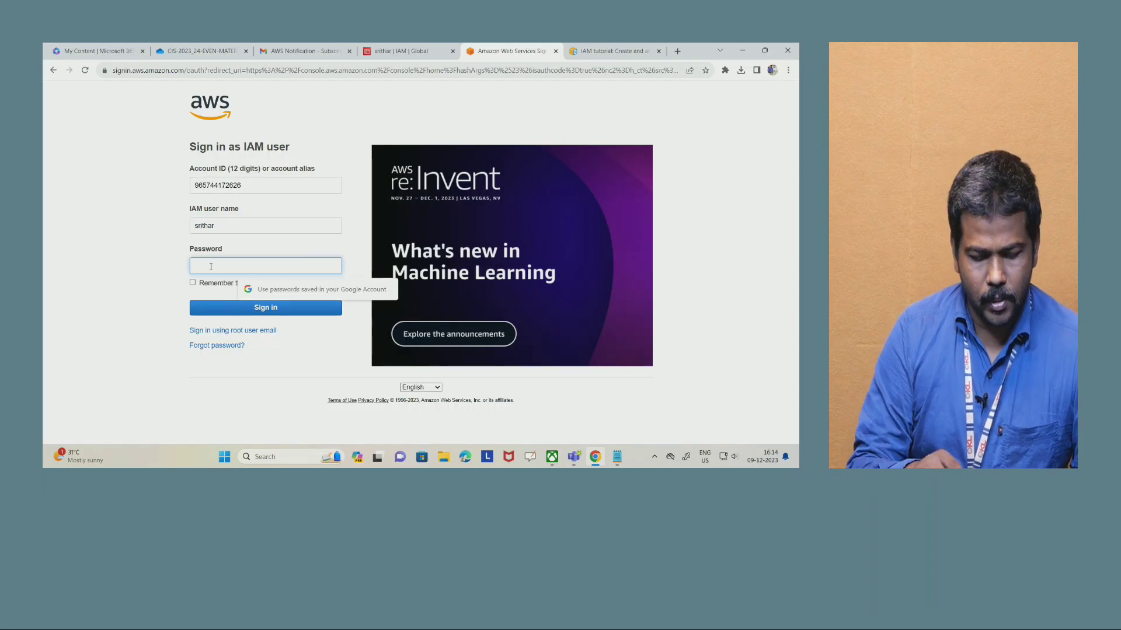
{"action": "type", "text": "••••"}
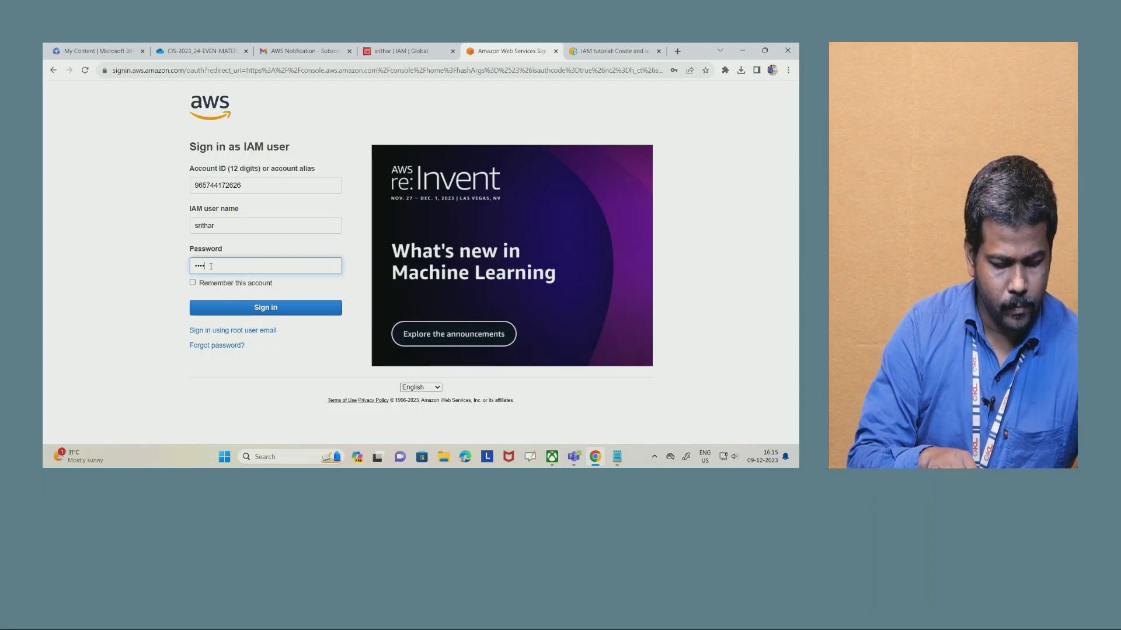
{"action": "type", "text": "•••••••"}
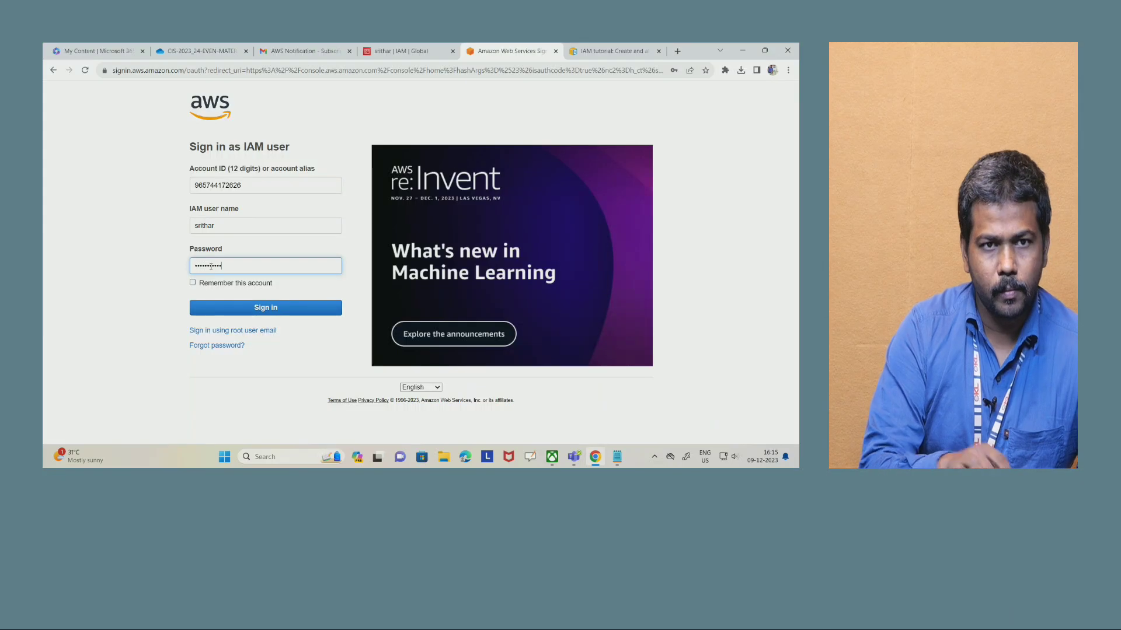
{"action": "left_click", "coordinate": [249, 306]}
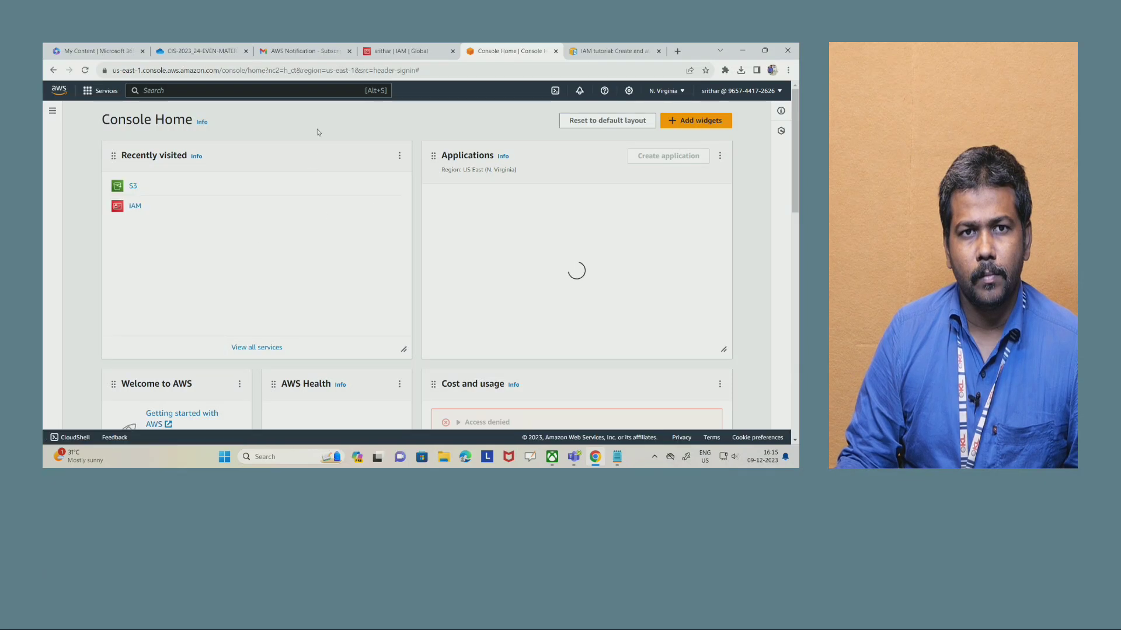
- Search the AWS services for "s3" and open the S3 service
{"action": "left_click", "coordinate": [220, 90]}
{"action": "type", "text": "s3"}
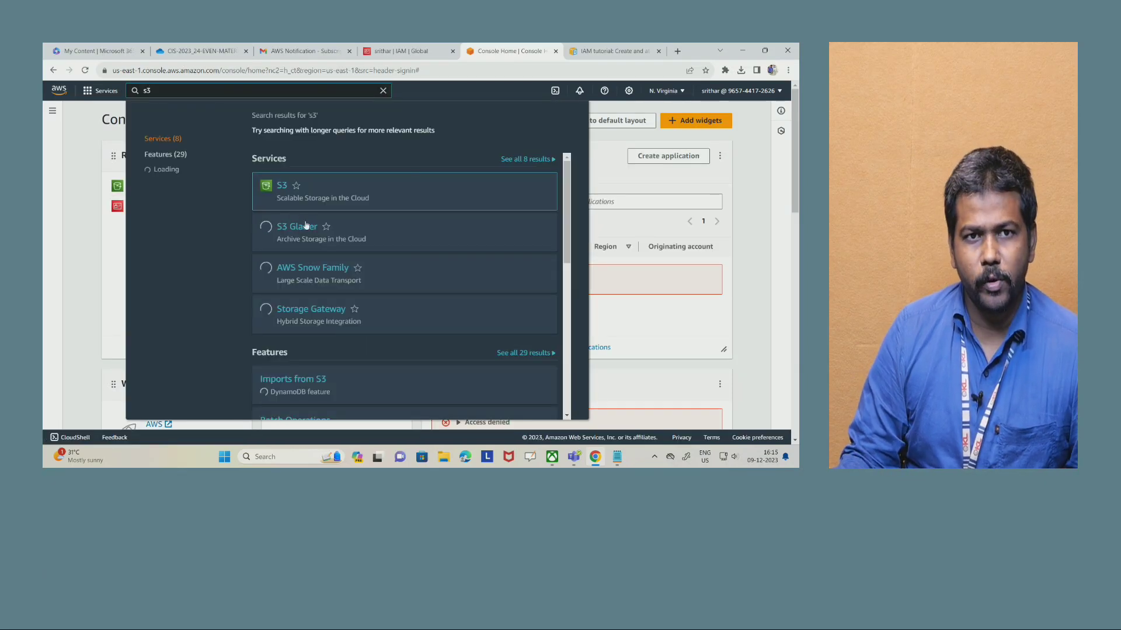
{"action": "left_click", "coordinate": [279, 192]}
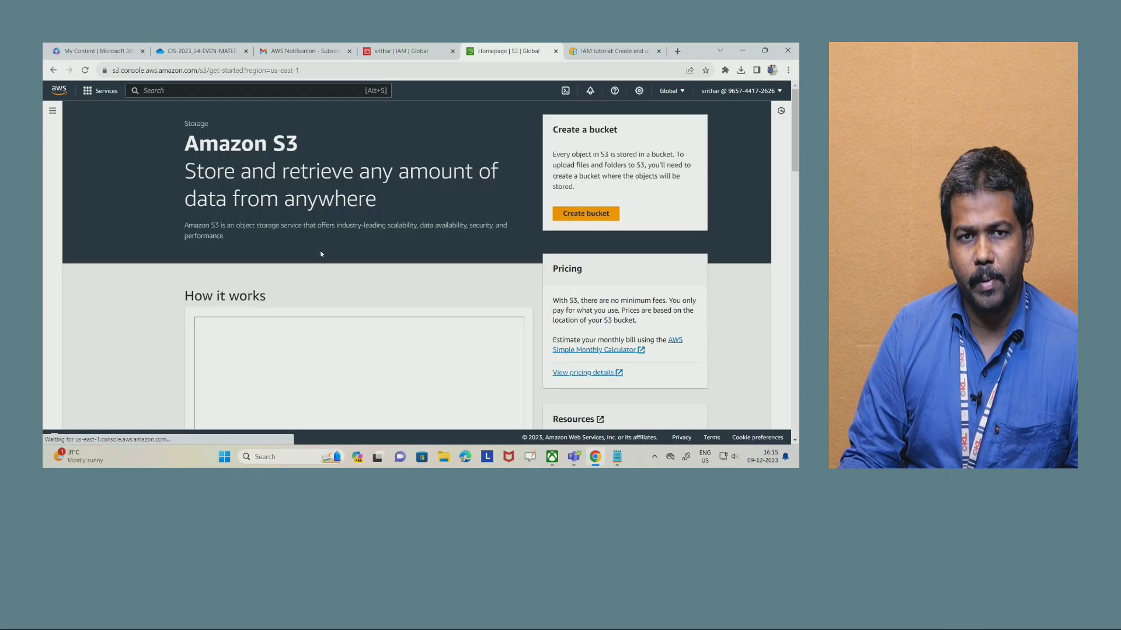
- Try to create a general purpose S3 bucket with a unique name and default settings to test the IAM user's permissions
{"action": "left_click", "coordinate": [586, 213]}
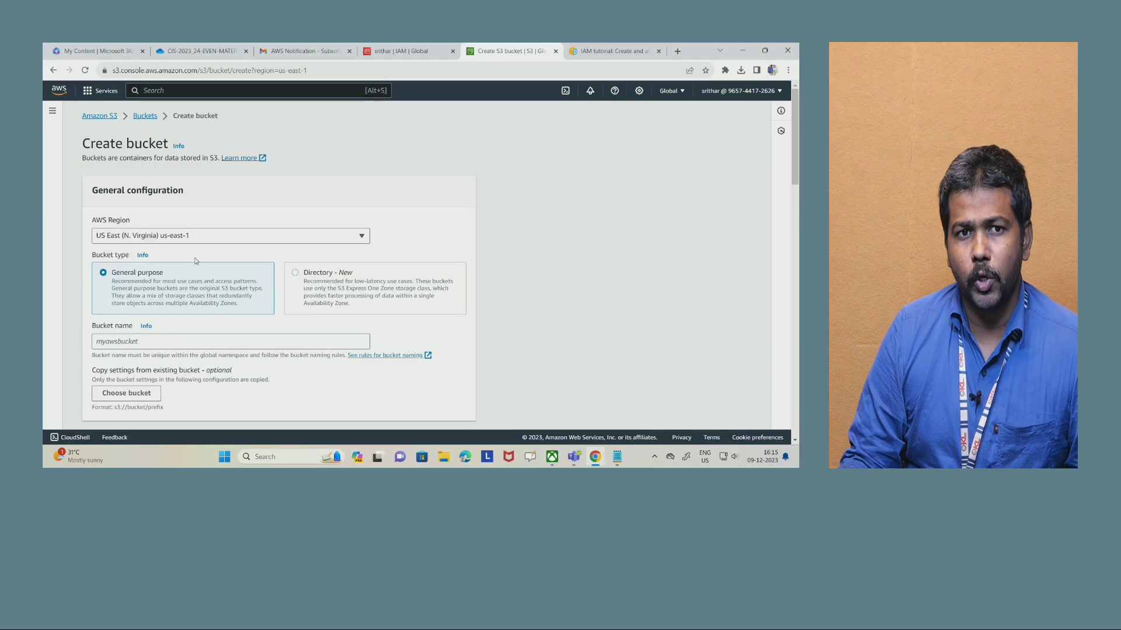
{"action": "scroll", "coordinate": [209, 273], "scroll_direction": "down", "scroll_amount": 1}
{"action": "left_click", "coordinate": [123, 294]}
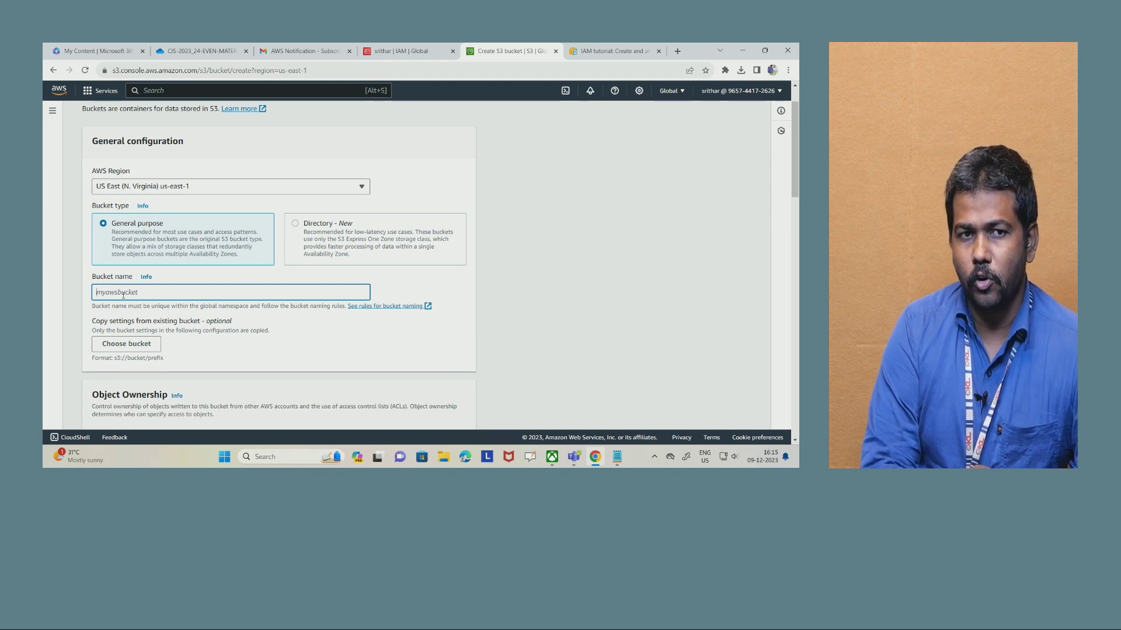
{"action": "type", "text": "srithar89887777"}
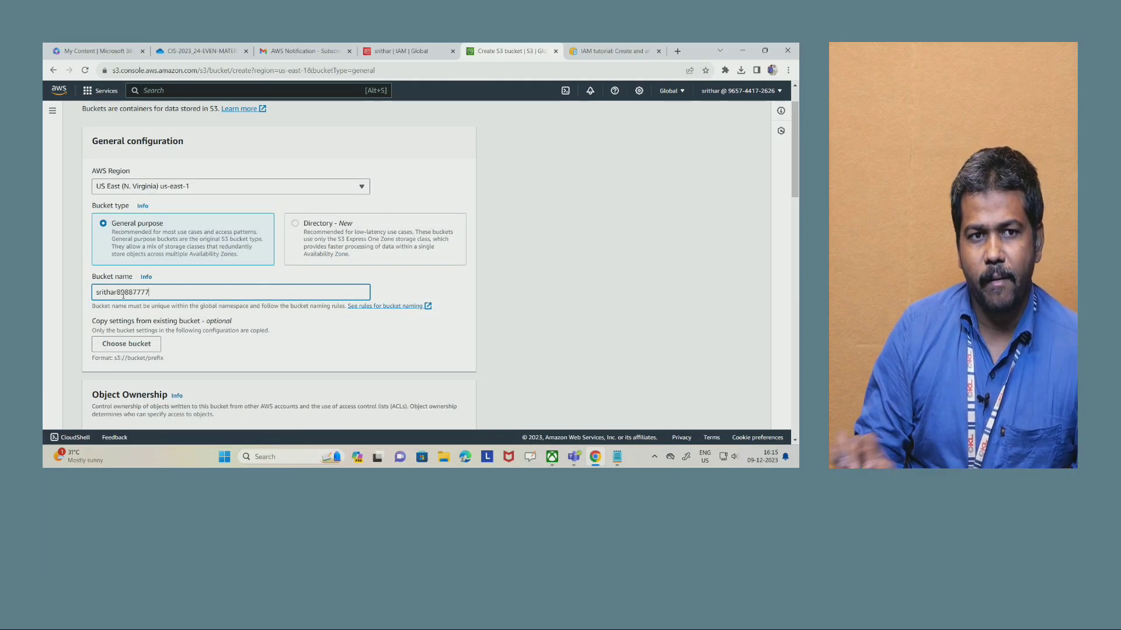
{"action": "scroll", "coordinate": [307, 250], "scroll_direction": "down", "scroll_amount": 15}
{"action": "left_click", "coordinate": [444, 418]}
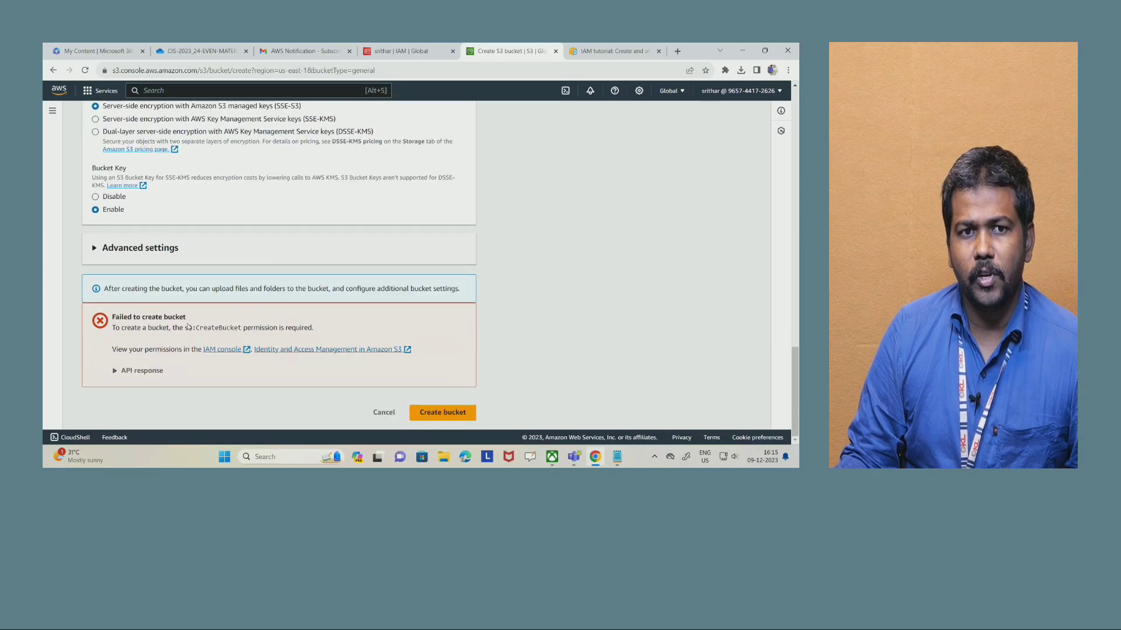
{"action": "left_click_drag", "start_coordinate": [113, 330], "coordinate": [344, 328]}
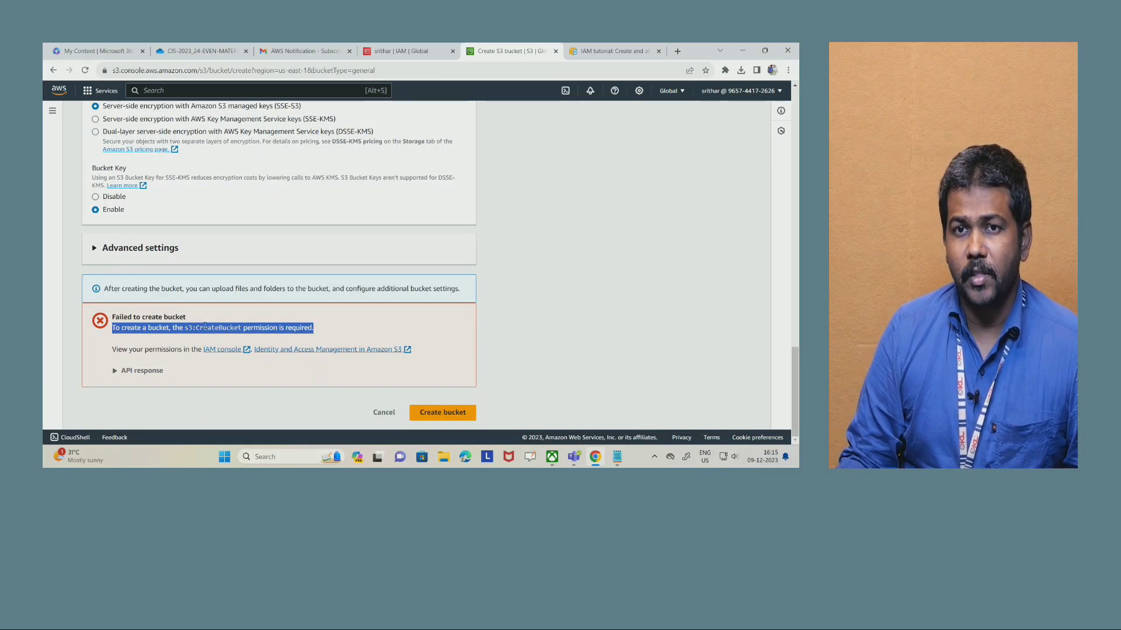
- Switch to the lab manual PDF and review the Task 2 role attachment and Task 3 custom policy instructions
{"action": "left_click", "coordinate": [186, 50]}
{"action": "left_click", "coordinate": [310, 191]}
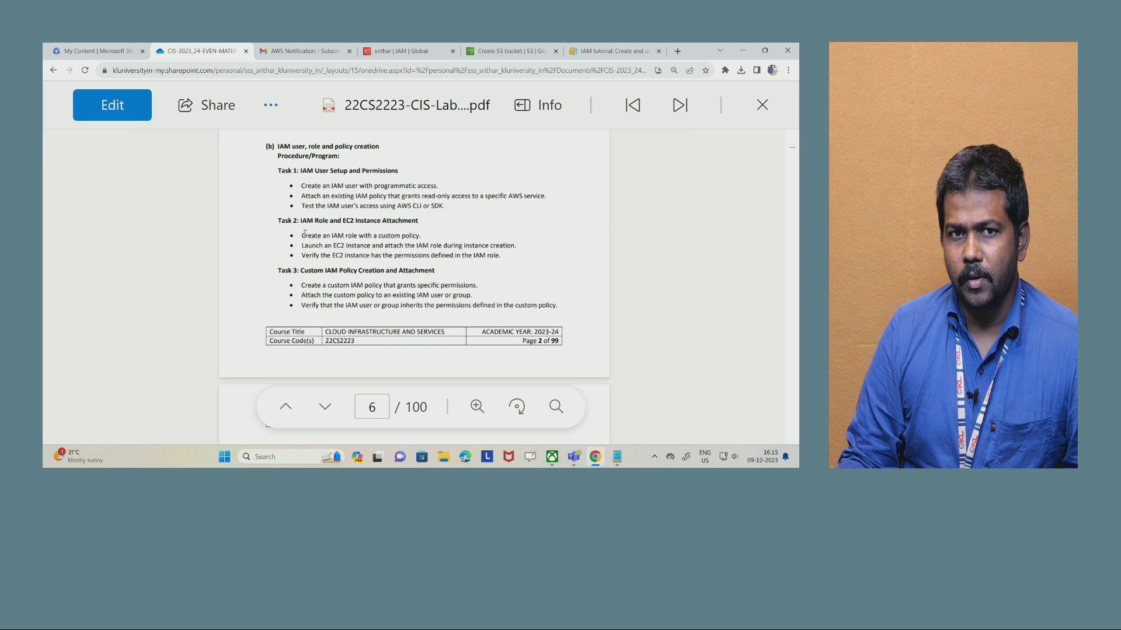
{"action": "left_click_drag", "start_coordinate": [307, 221], "coordinate": [406, 221]}
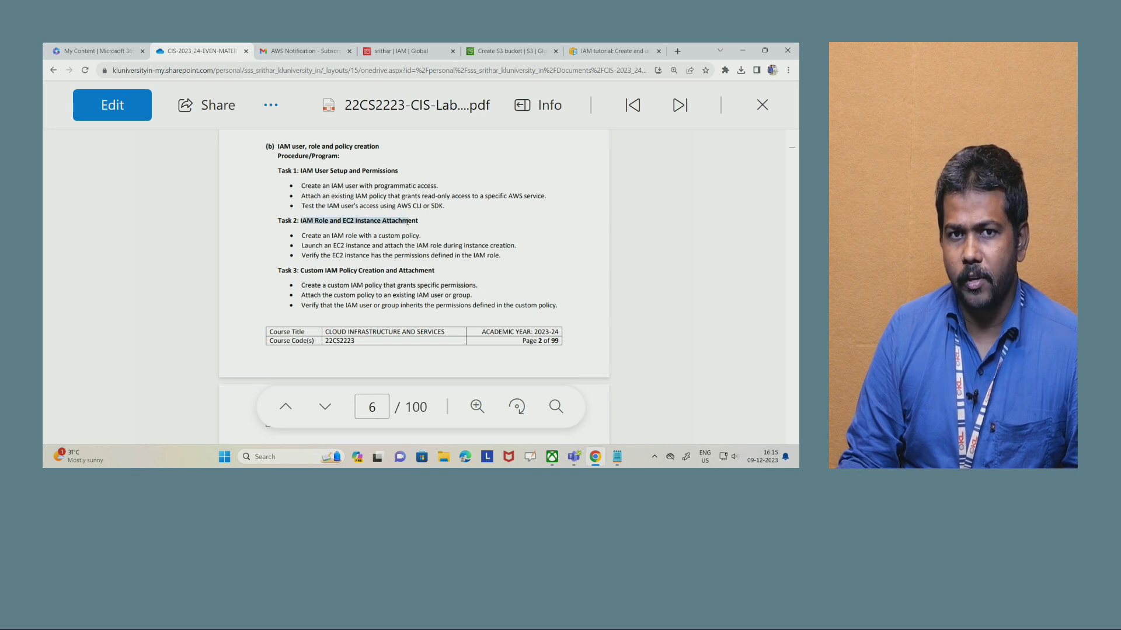
{"action": "left_click_drag", "start_coordinate": [302, 272], "coordinate": [320, 272]}
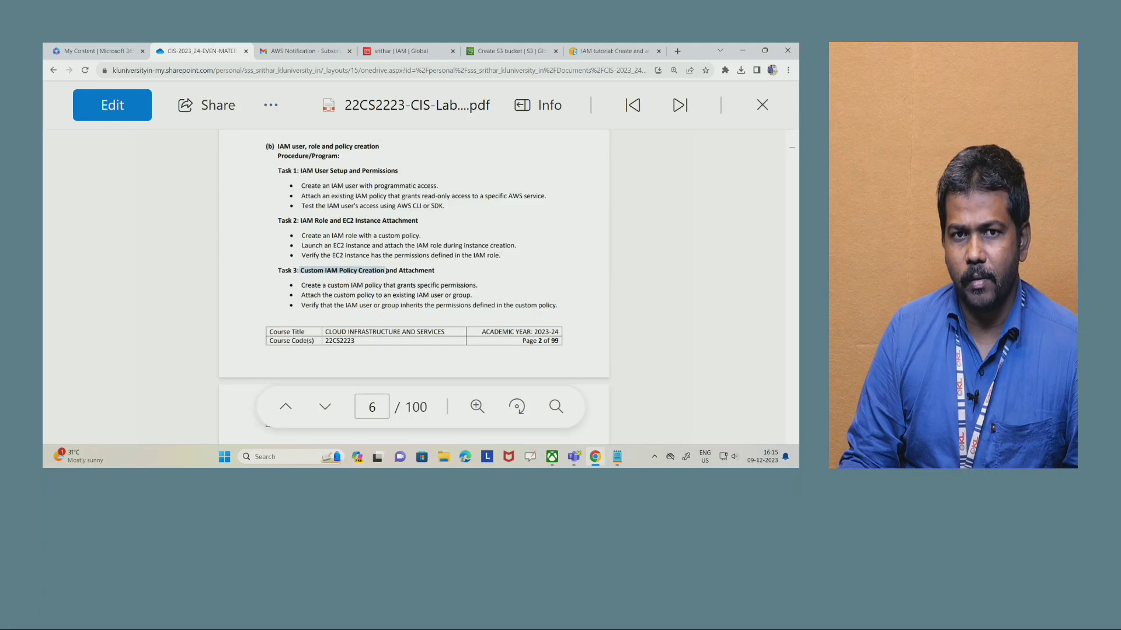